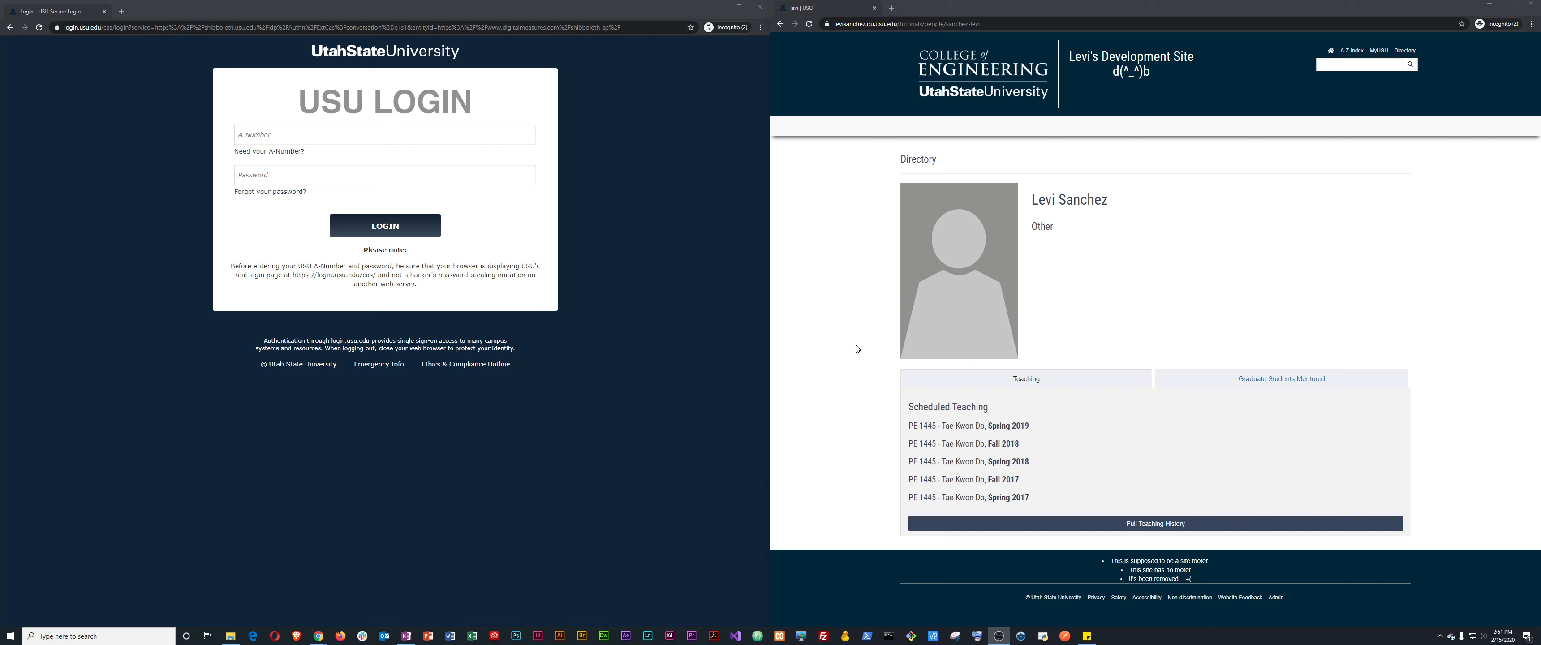
# Go to digitalmeasures.usu.edu in the left browser window.
pyautogui.click(709, 363)
pyautogui.hotkey('ctrl', 'l')
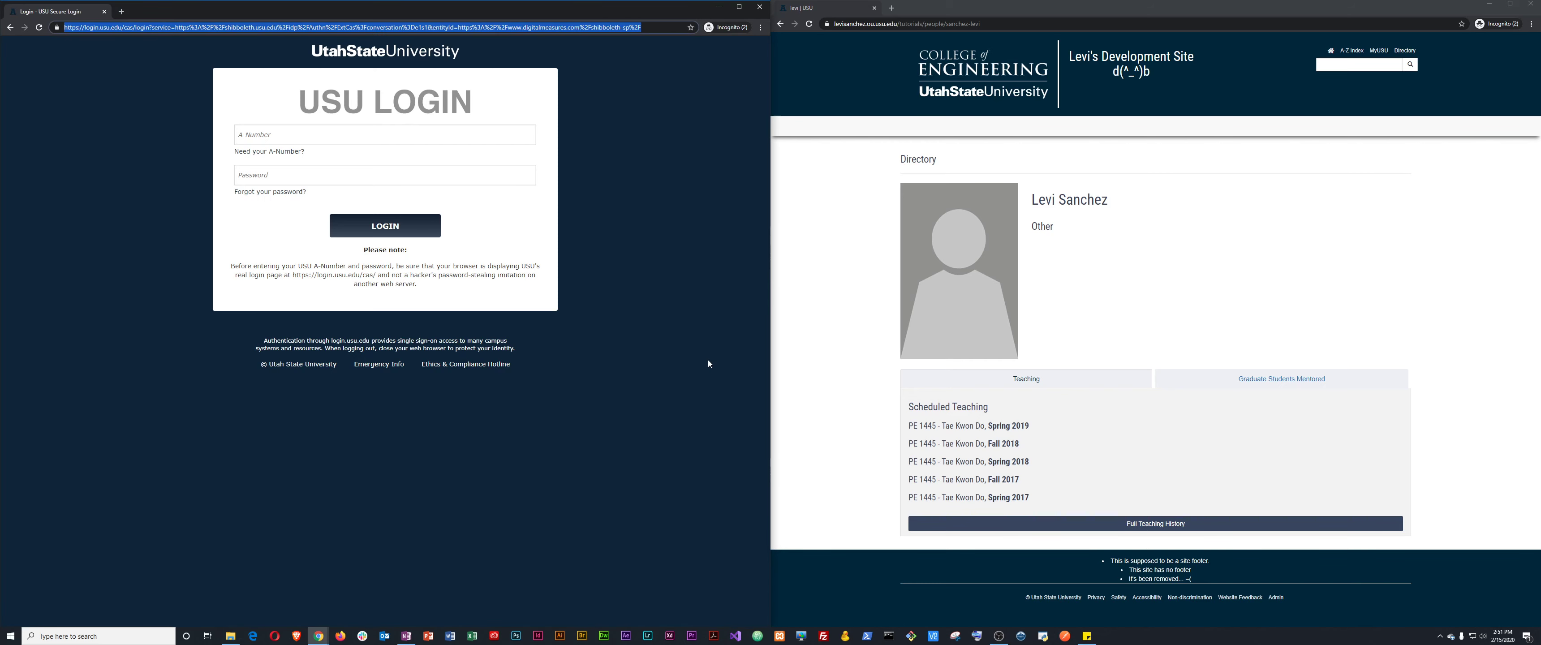
pyautogui.write('digital')
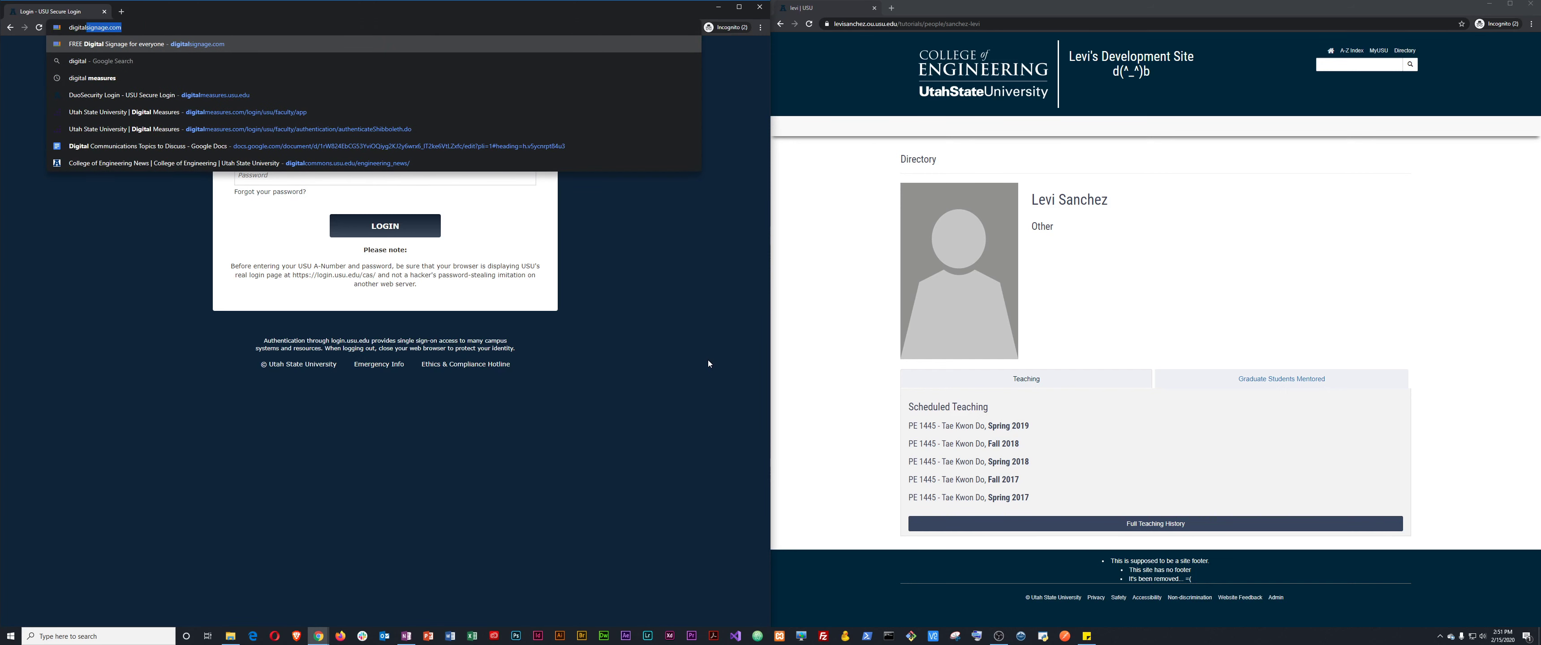
pyautogui.write('mes')
pyautogui.press('BackSpace')
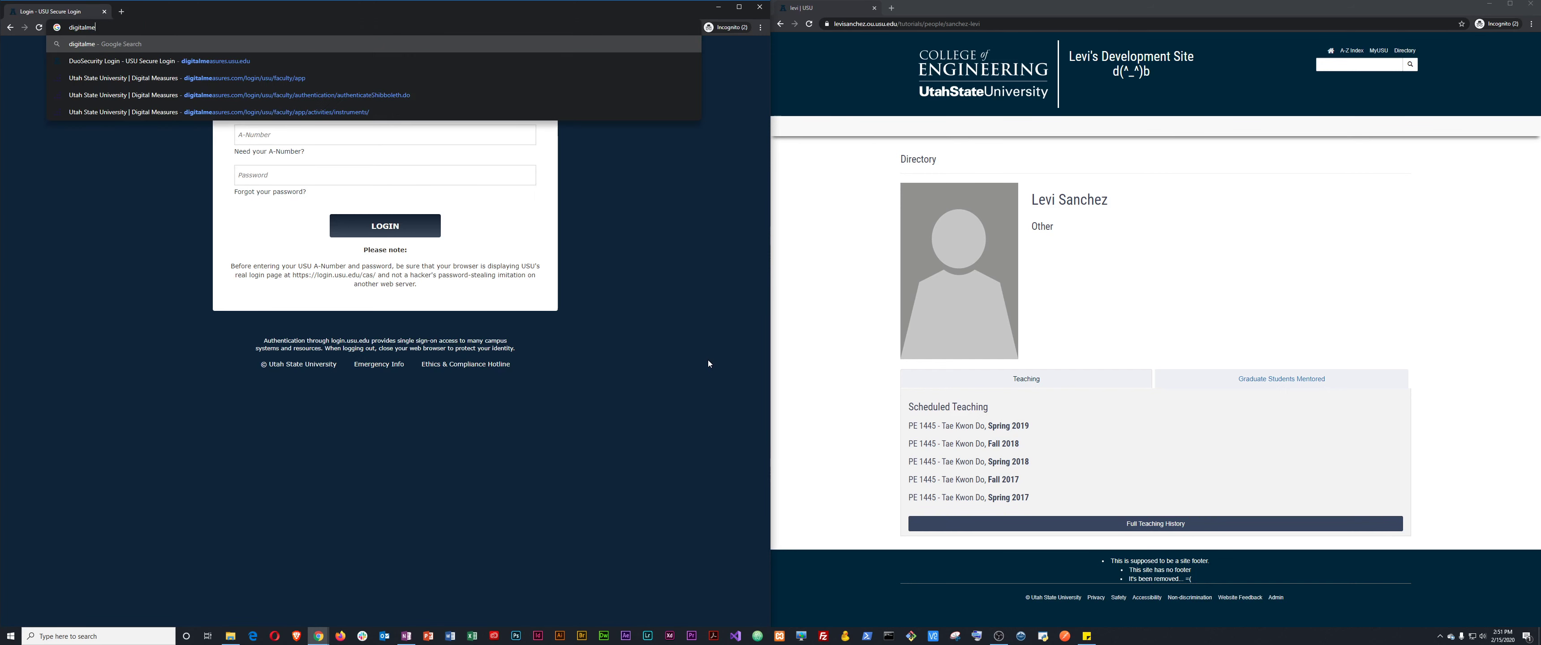
pyautogui.write('asures.usu.edu')
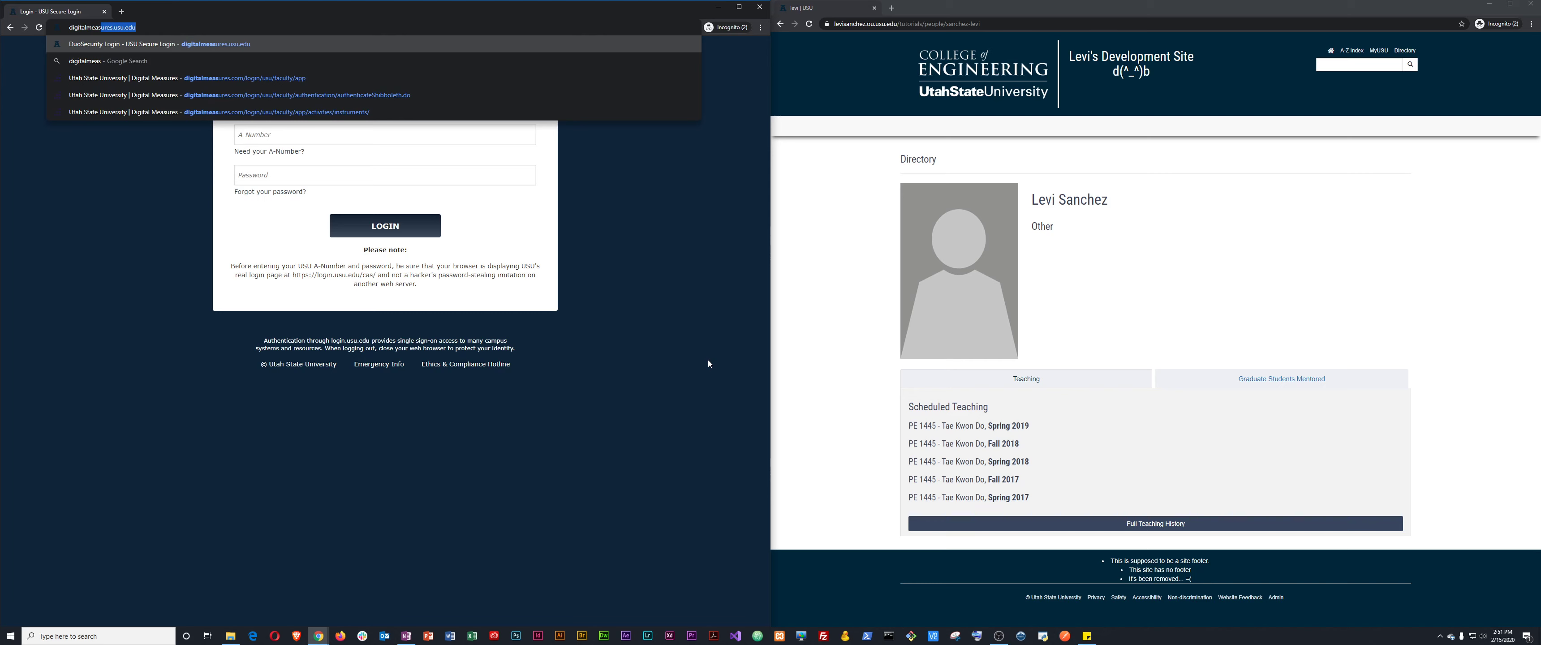
pyautogui.press('Right')
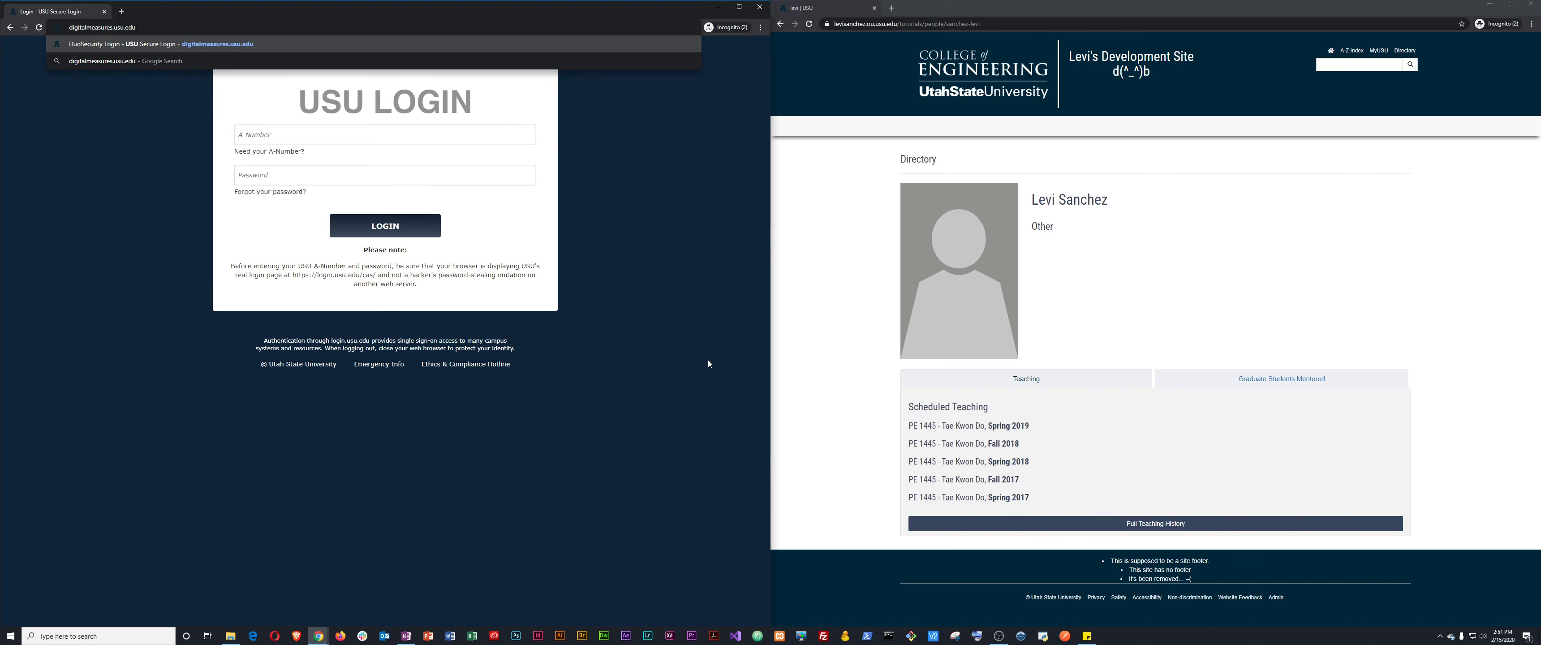
pyautogui.press('Return')
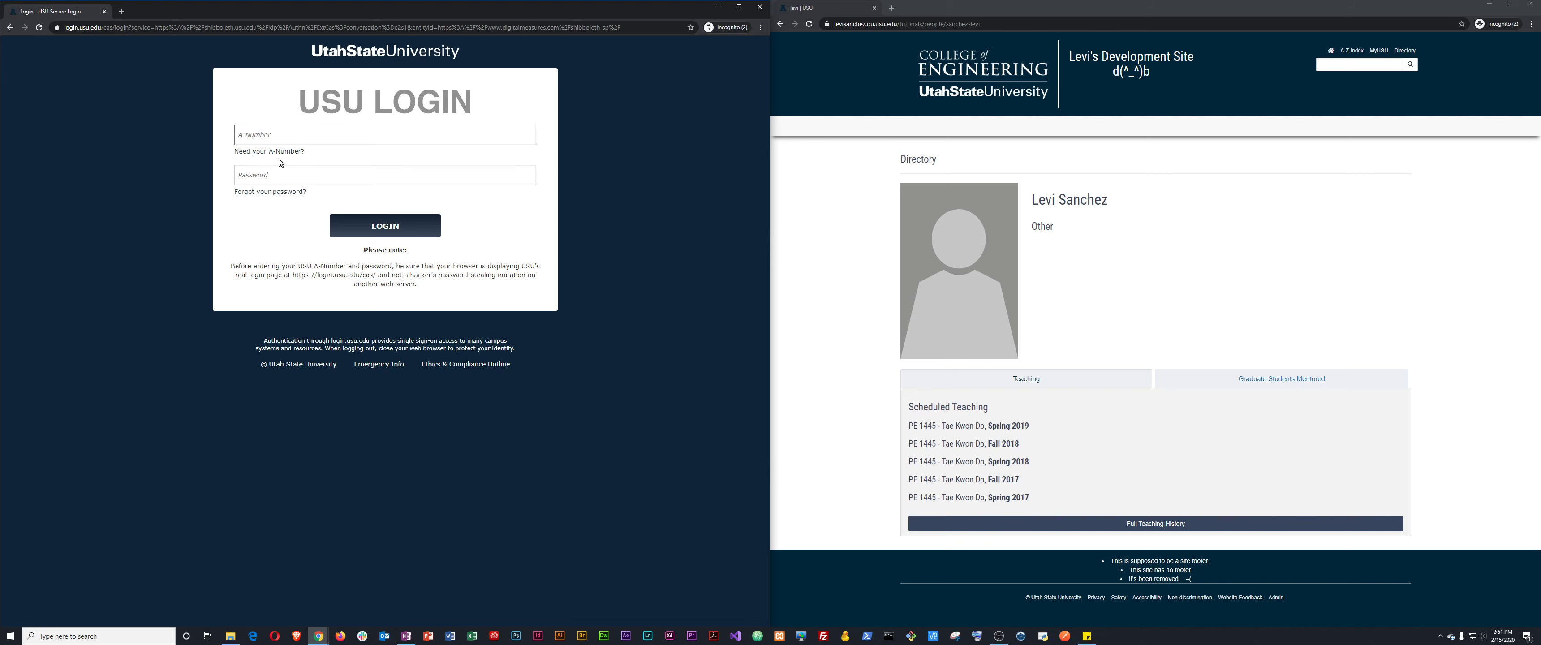
# Sign in with the A-Number and password, re-entering the password after the first rejection.
pyautogui.press('Tab')
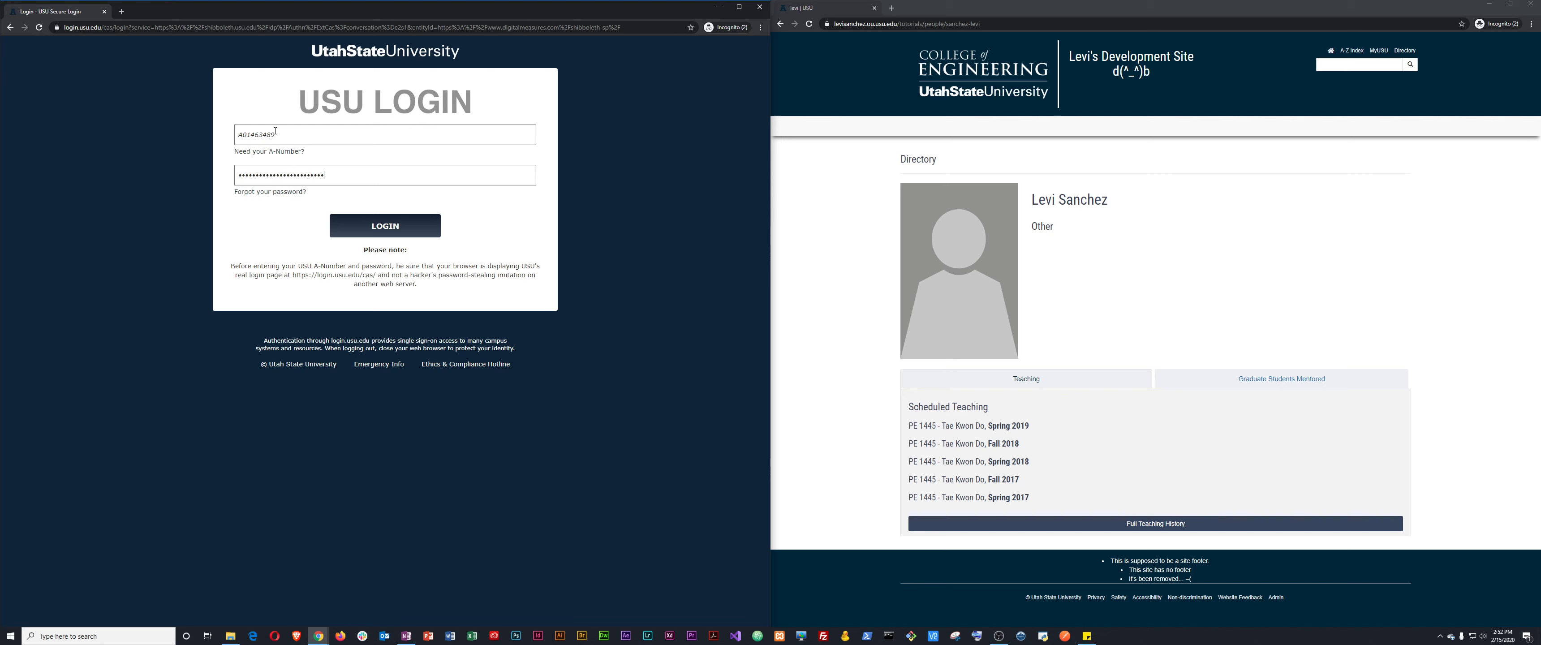
pyautogui.press('Return')
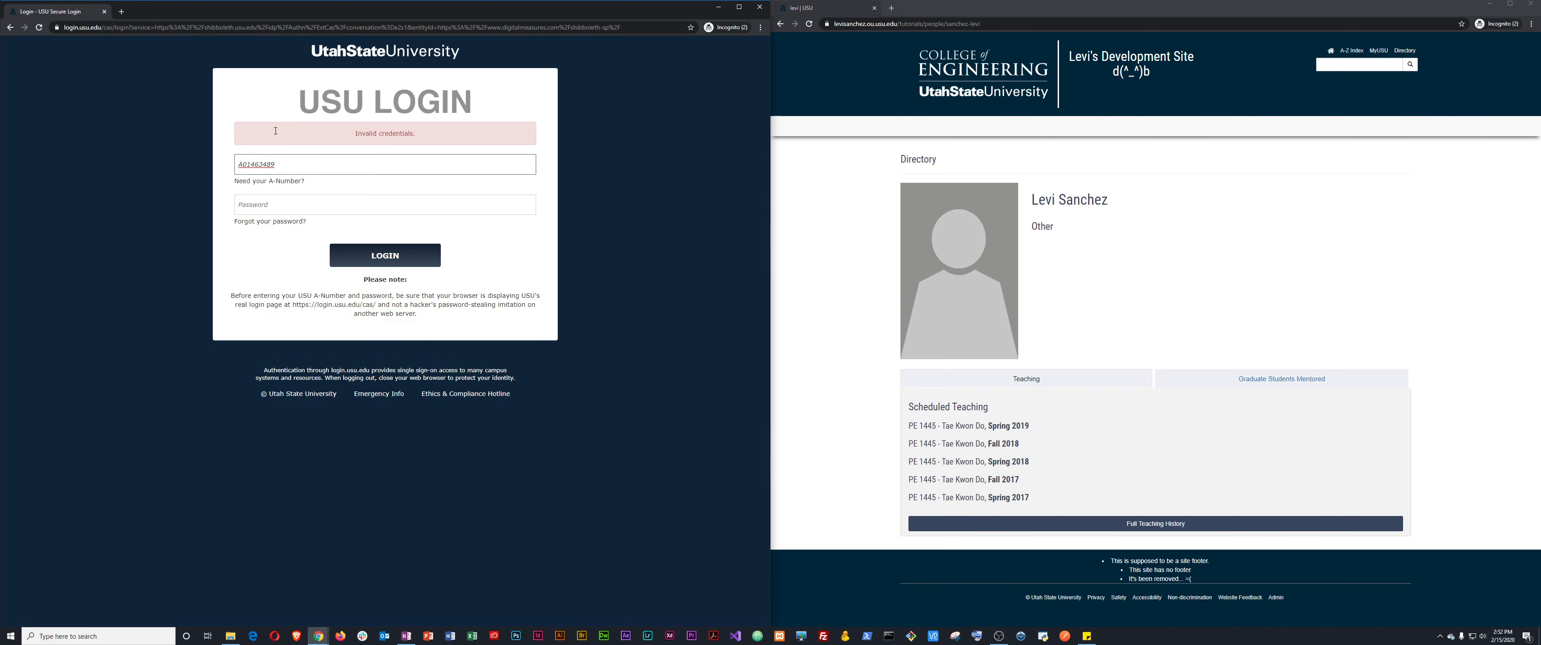
pyautogui.click(271, 204)
pyautogui.write('•')
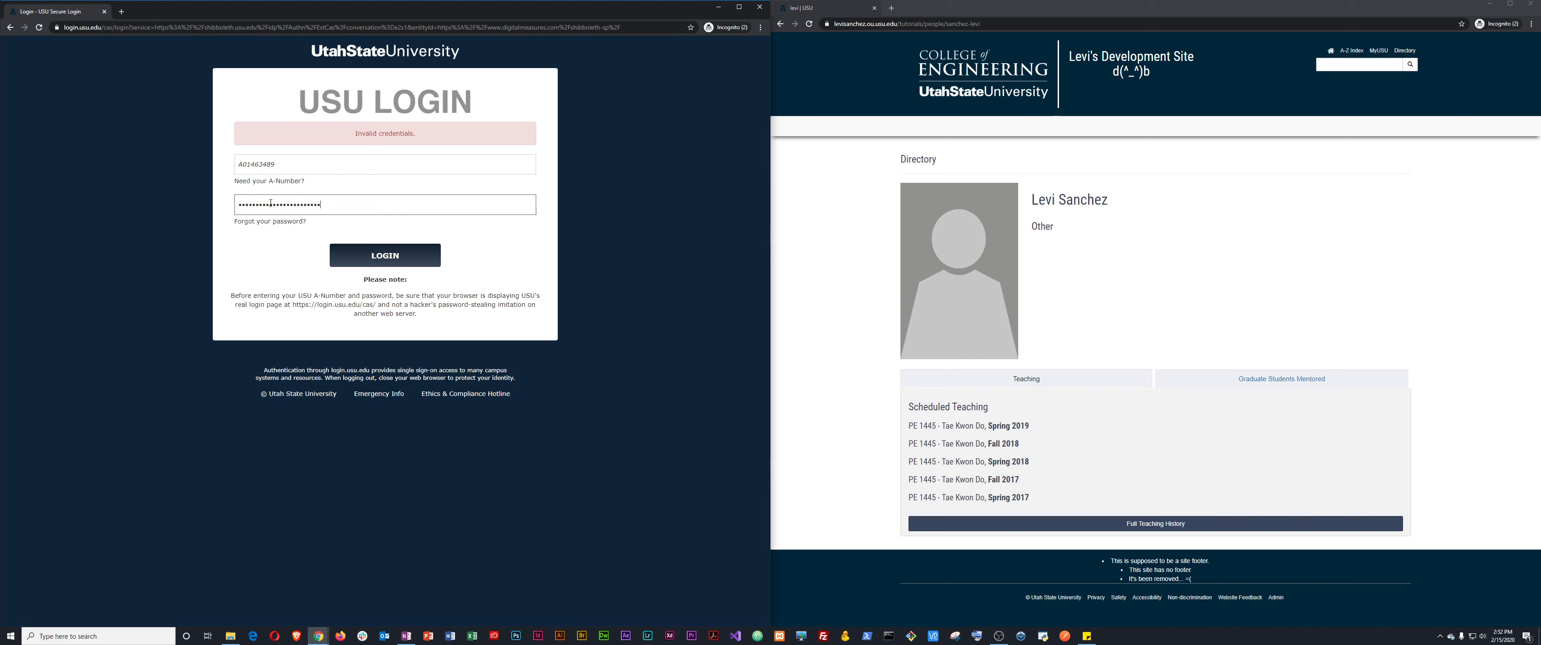
pyautogui.press('Return')
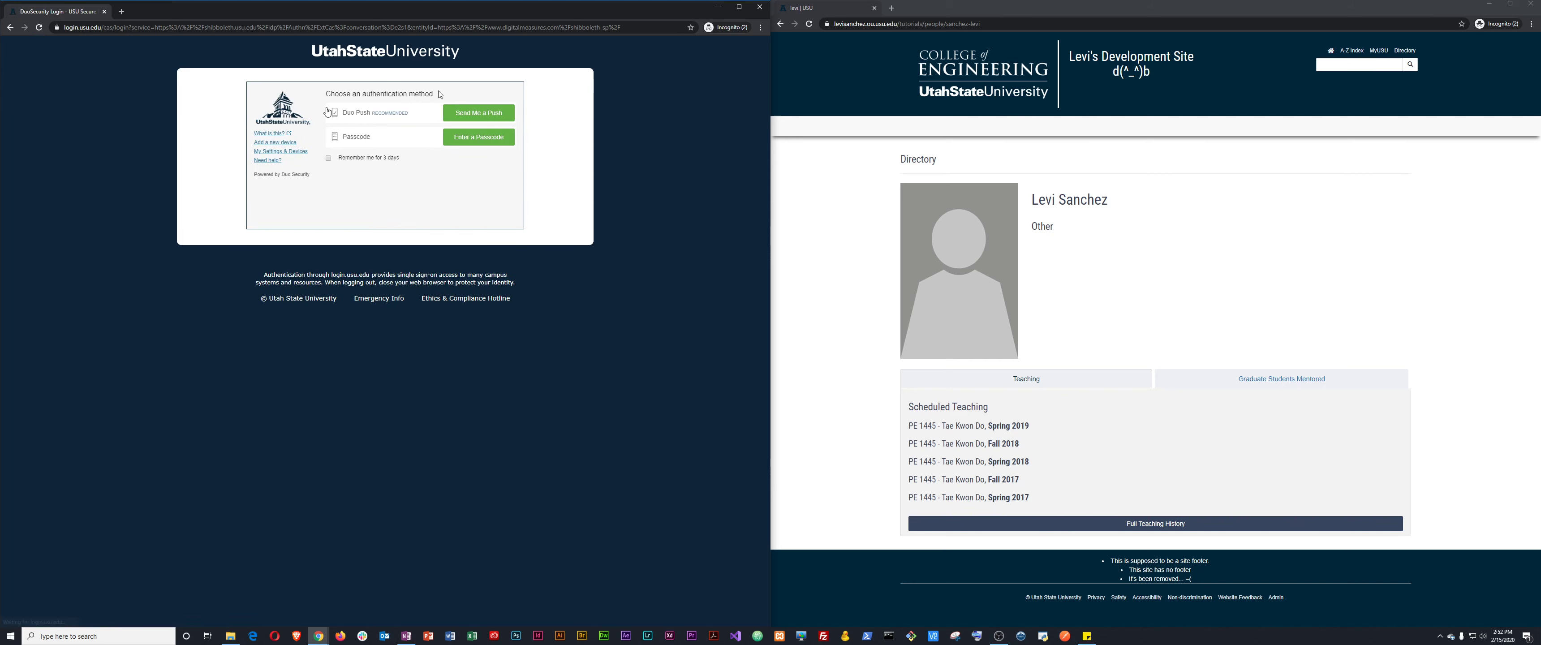
# Approve the Duo push sign-in, then view the profile's Teaching and Graduate Students Mentored tabs.
pyautogui.click(484, 118)
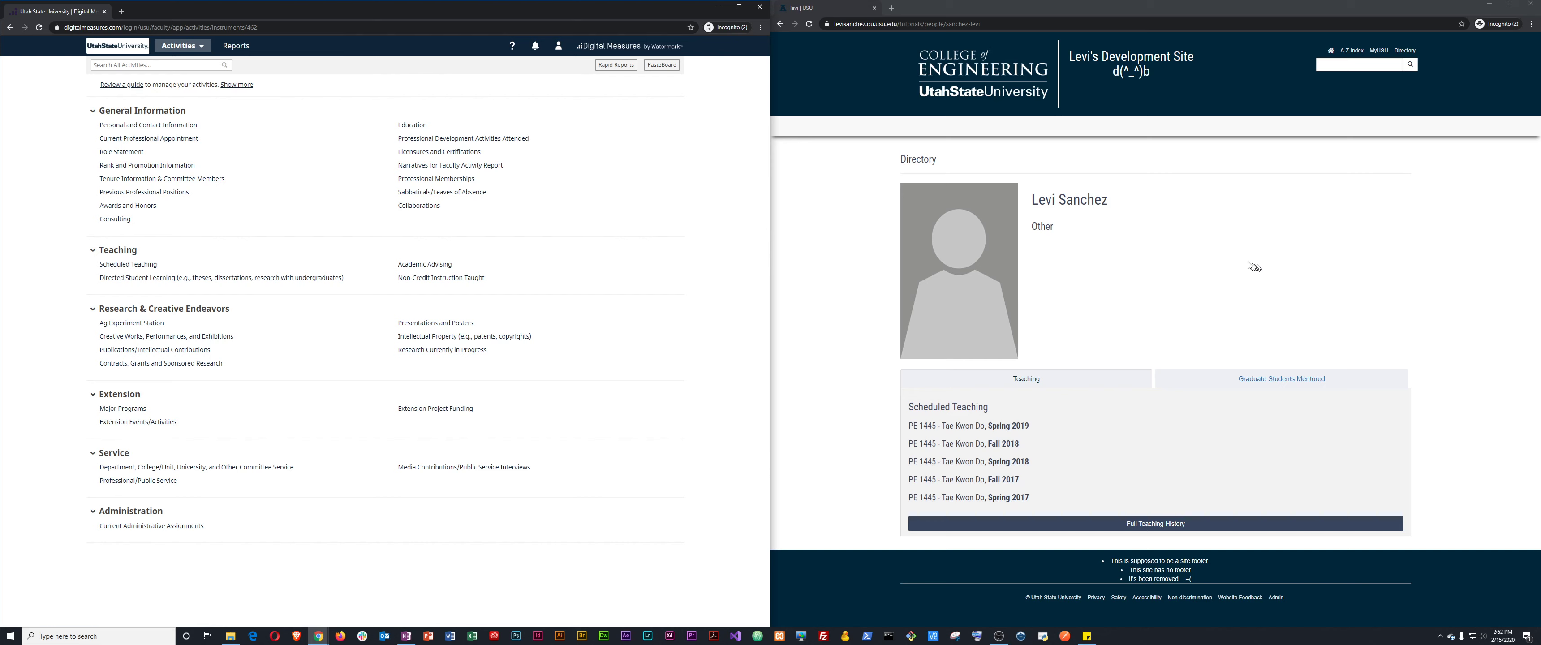
pyautogui.click(1097, 377)
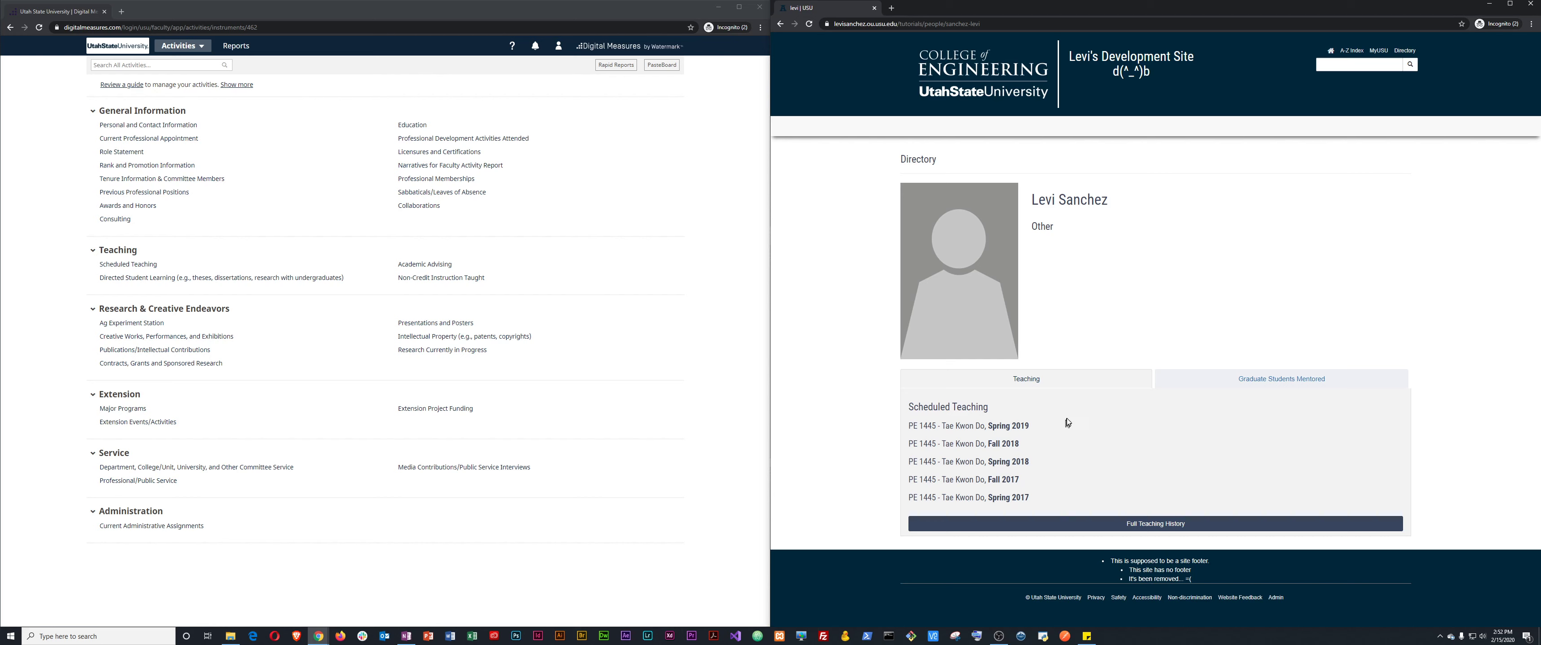
pyautogui.click(1163, 525)
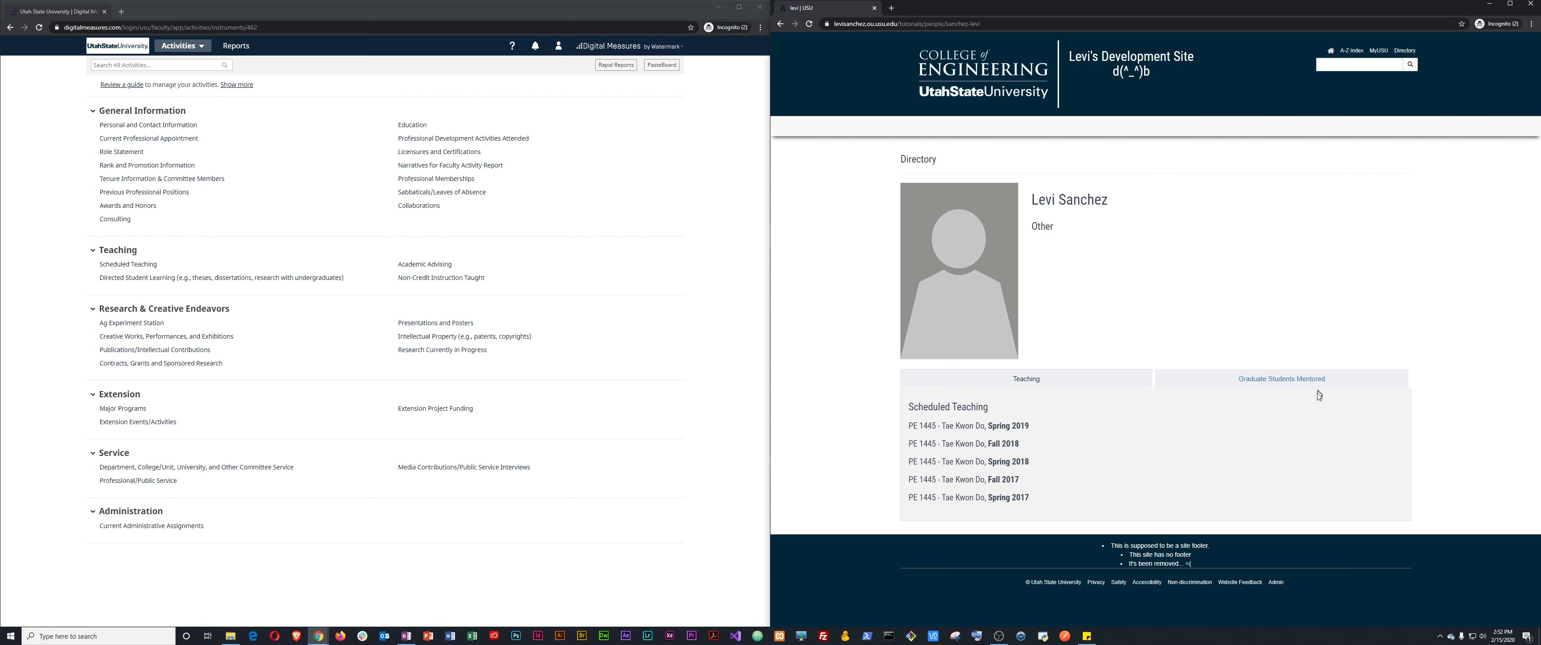
pyautogui.click(1296, 379)
# Replace the First Name in Personal and Contact Information with the new spelling and save.
pyautogui.click(180, 125)
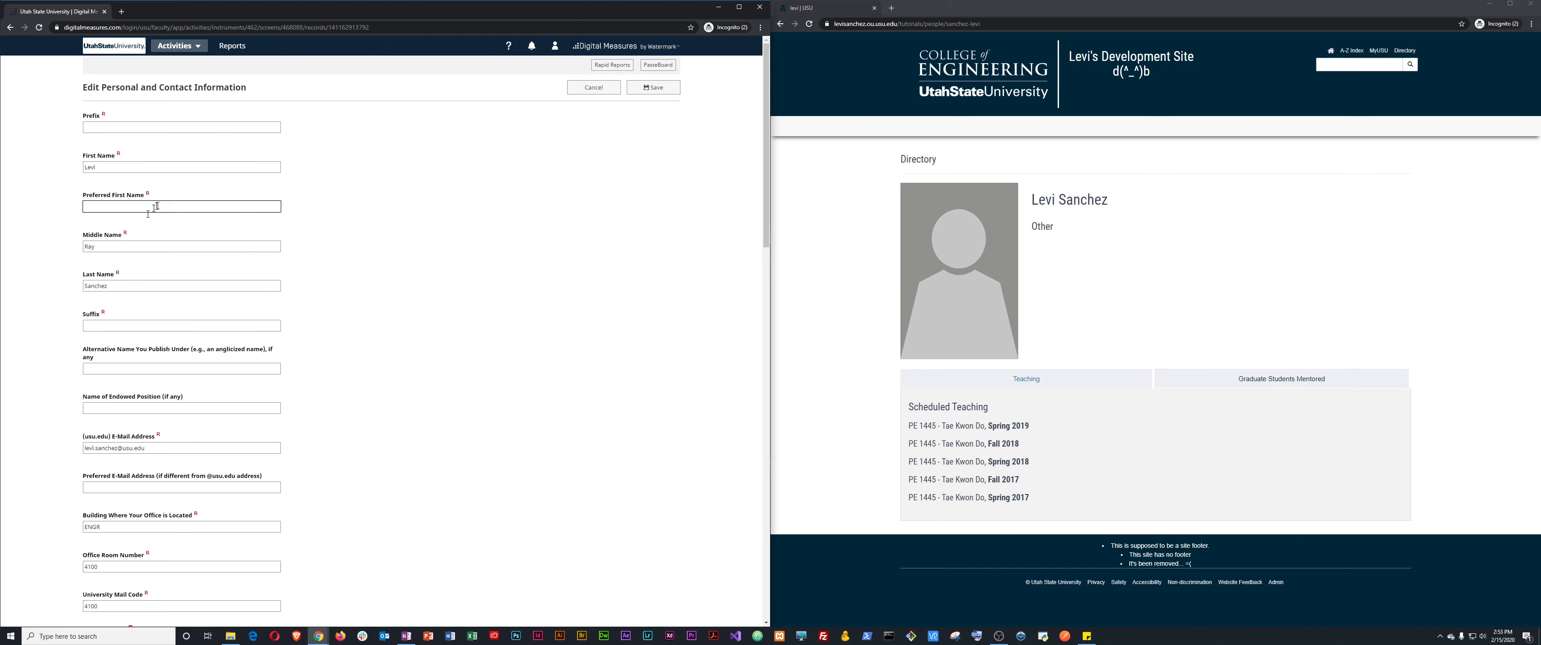
pyautogui.moveTo(126, 234)
pyautogui.scroll(-2, 198, 358)
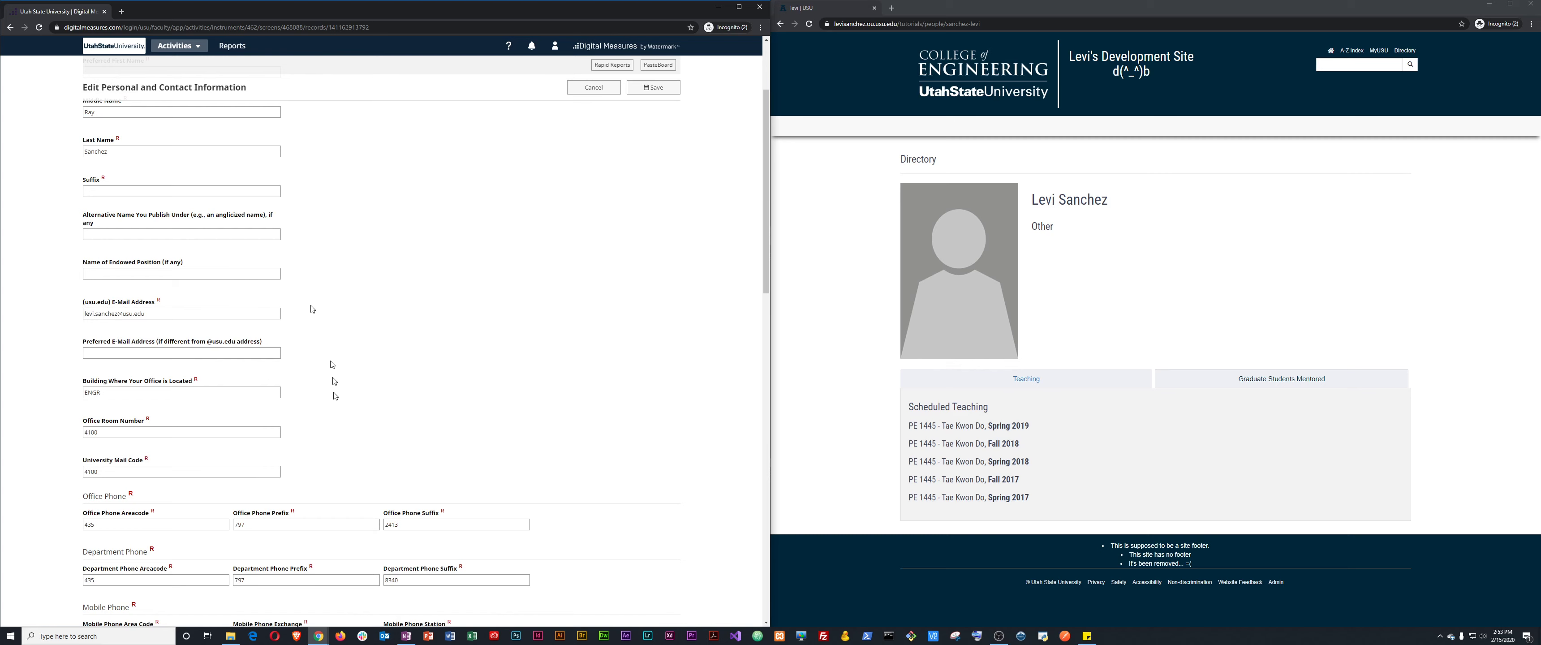
pyautogui.scroll(-2, 195, 413)
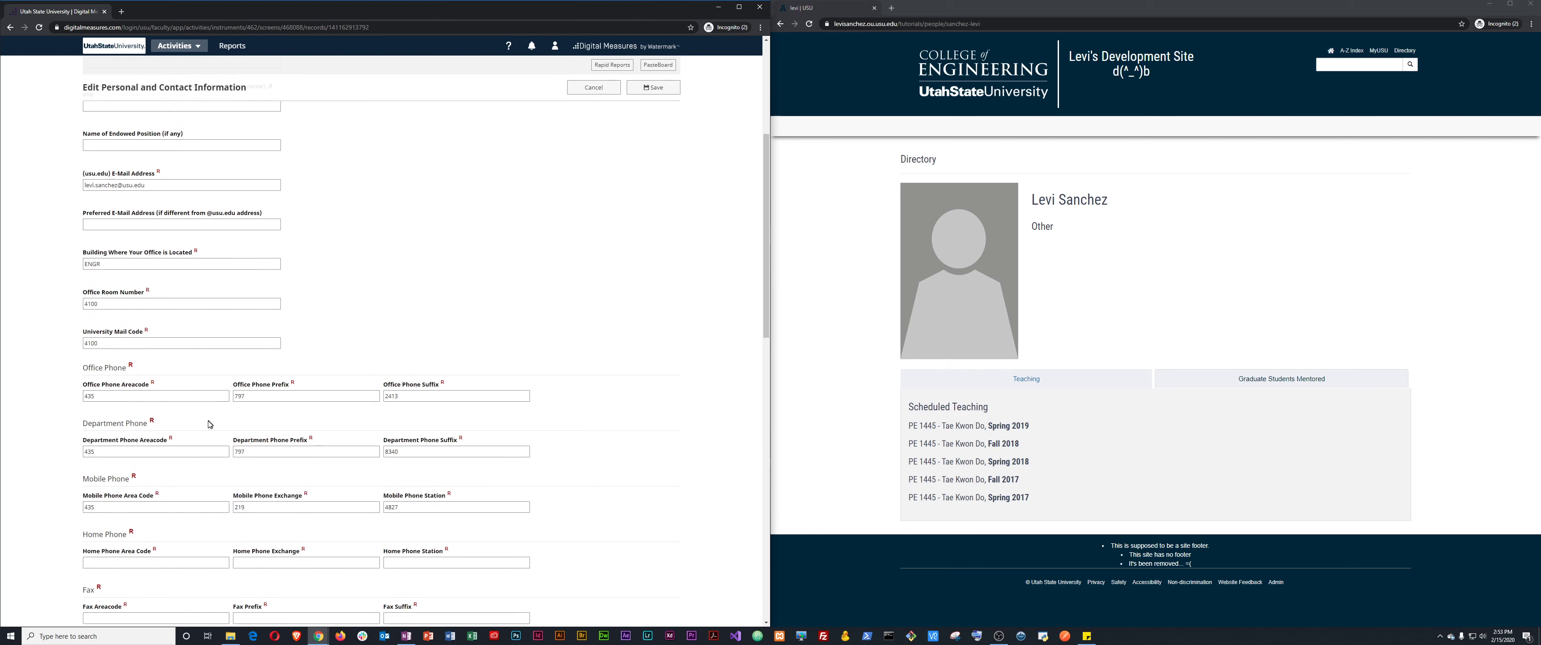
pyautogui.scroll(4, 198, 392)
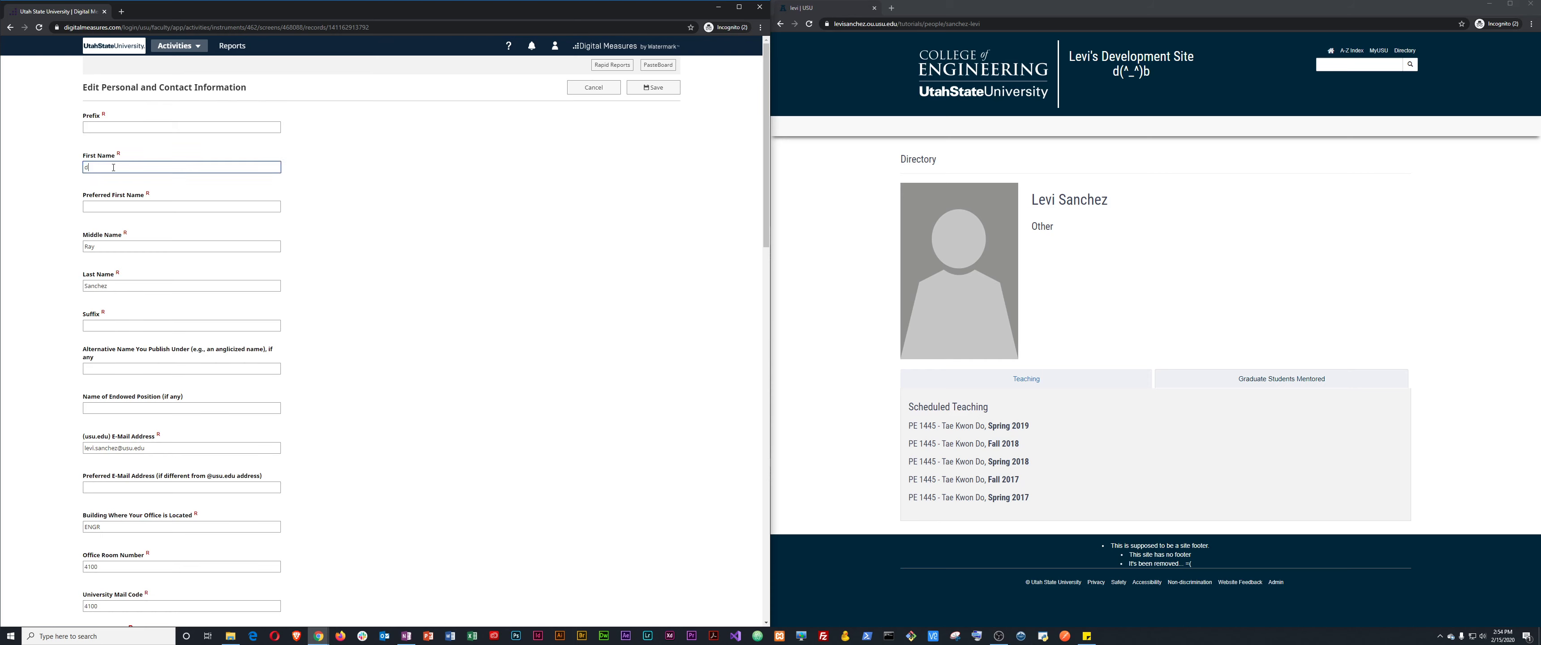
pyautogui.doubleClick(150, 171)
pyautogui.press('BackSpace')
pyautogui.write('Leviathin')
pyautogui.click(653, 88)
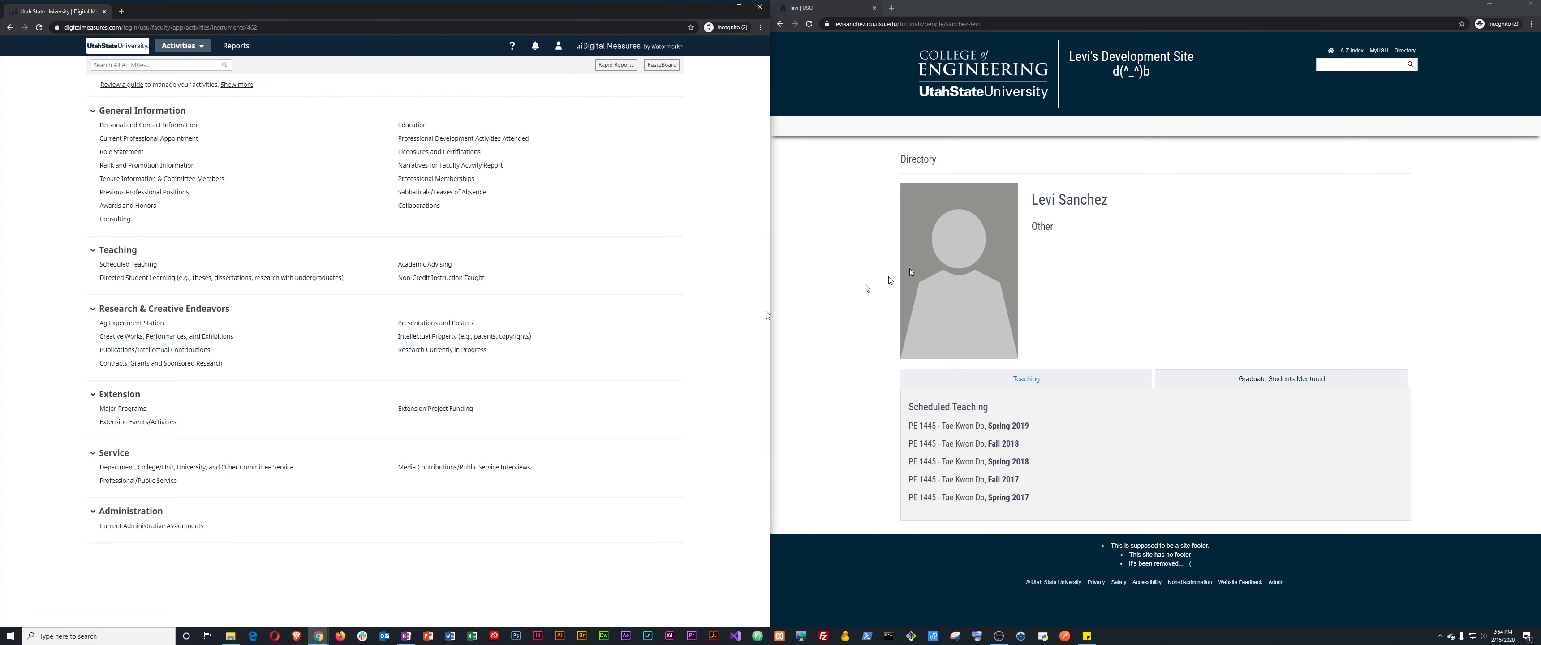
# Check the edited name on the profile, then save the original first name back and reload the profile.
pyautogui.click(1128, 251)
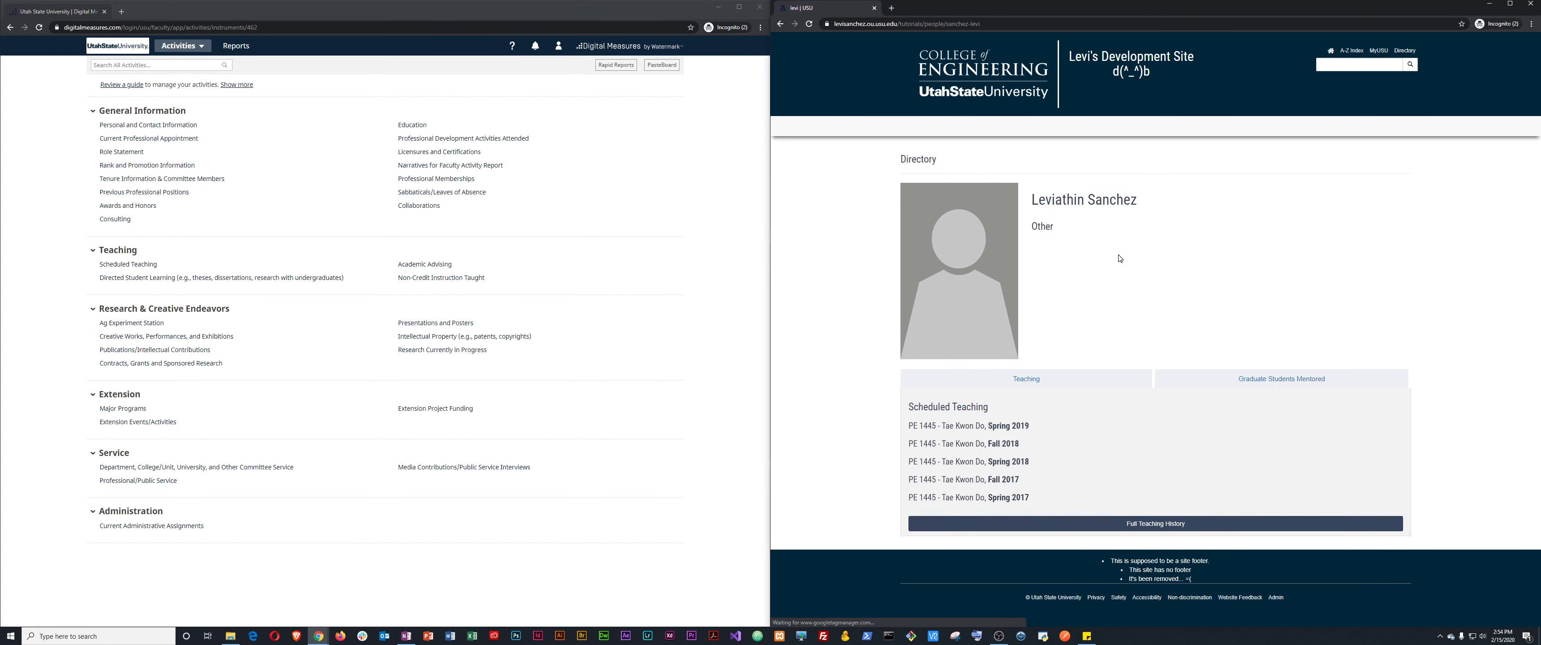
pyautogui.doubleClick(1052, 198)
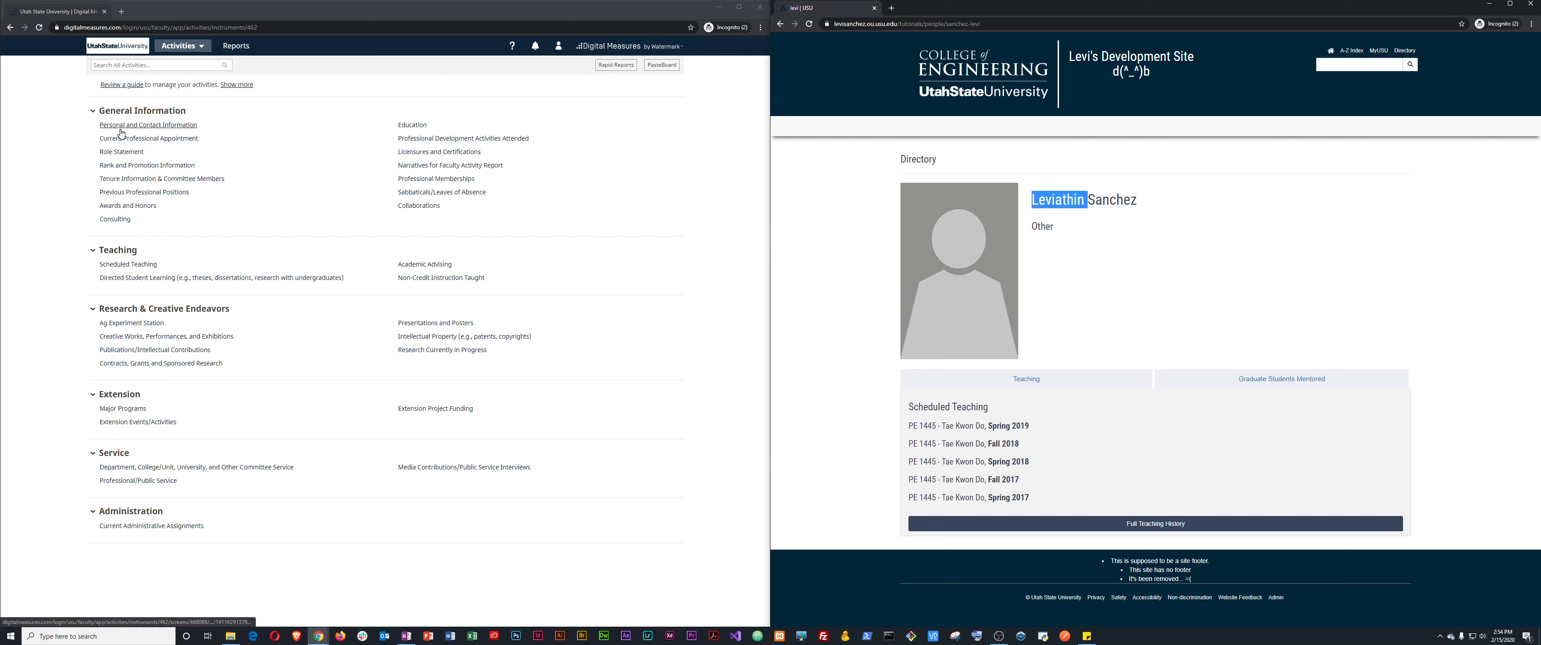
pyautogui.click(161, 126)
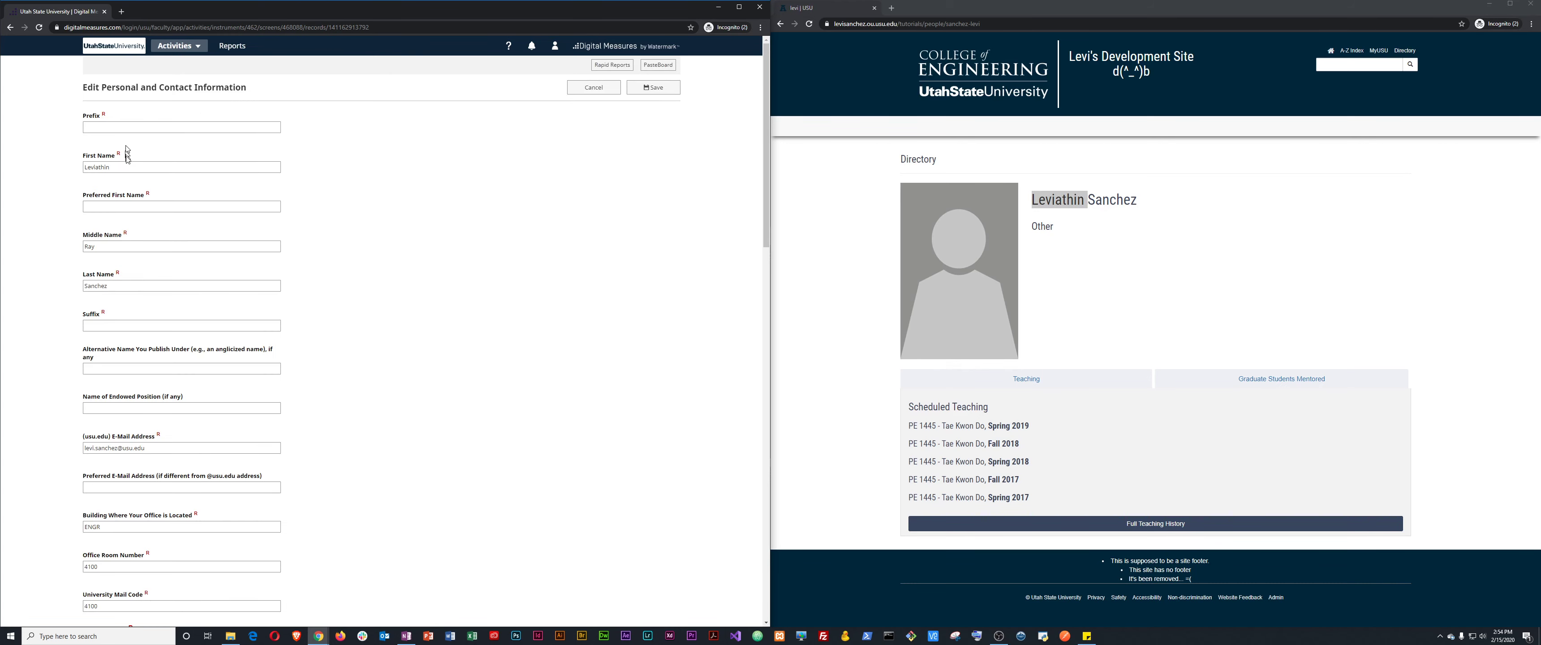
pyautogui.doubleClick(131, 171)
pyautogui.write('Levi')
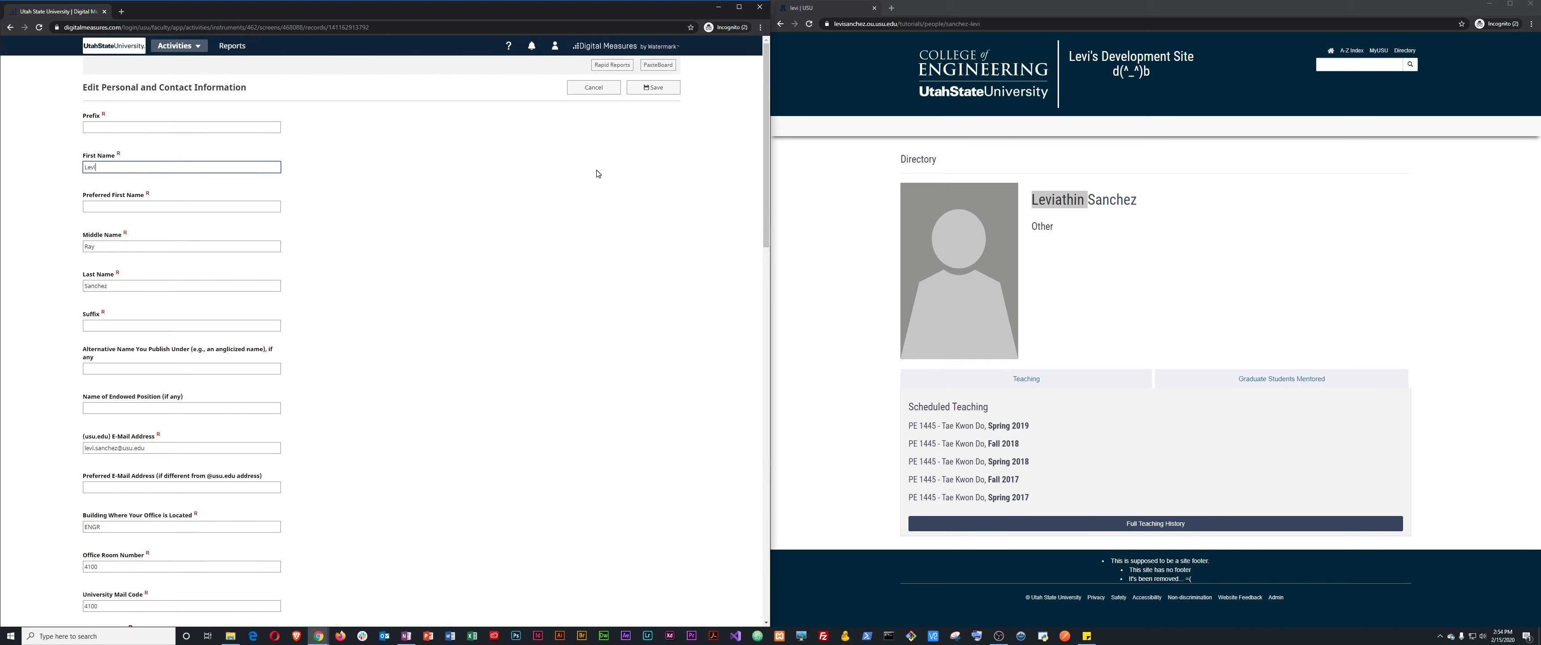
pyautogui.click(653, 87)
pyautogui.click(1090, 268)
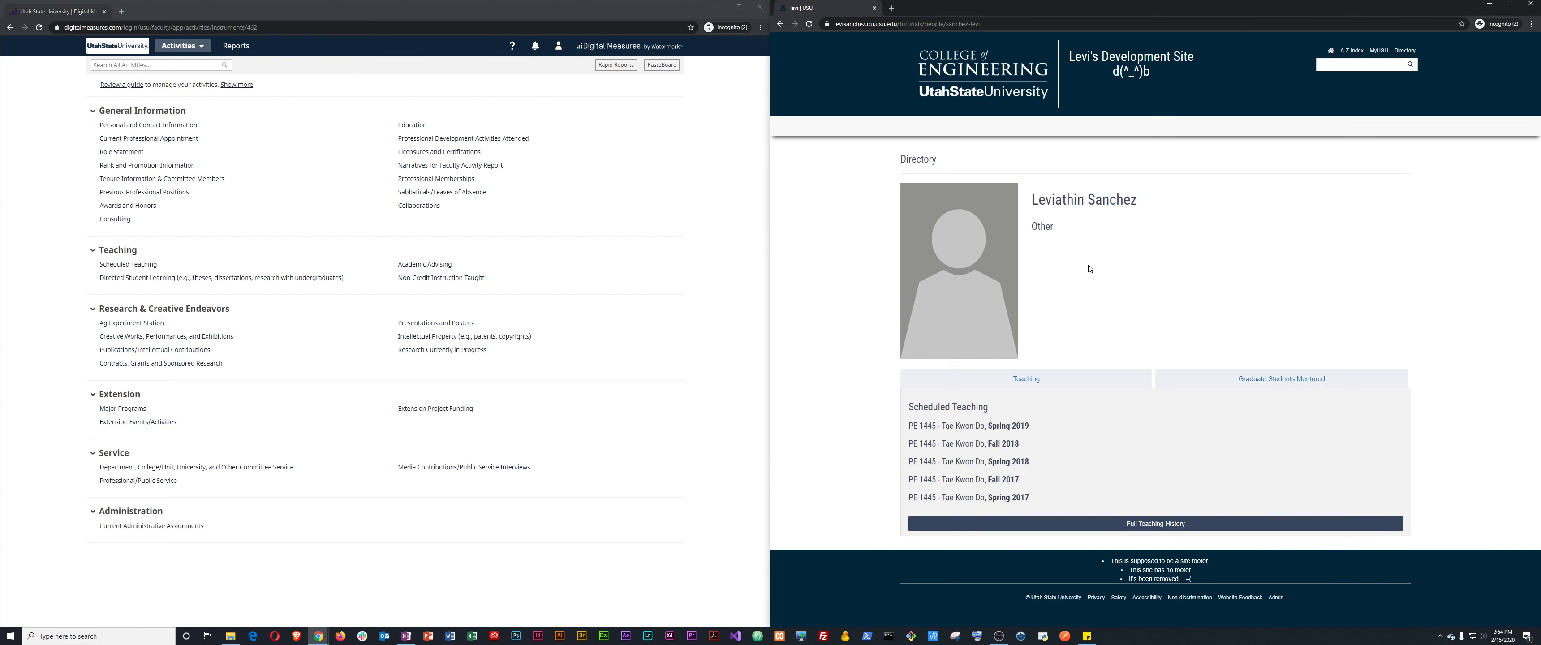
pyautogui.press('F5')
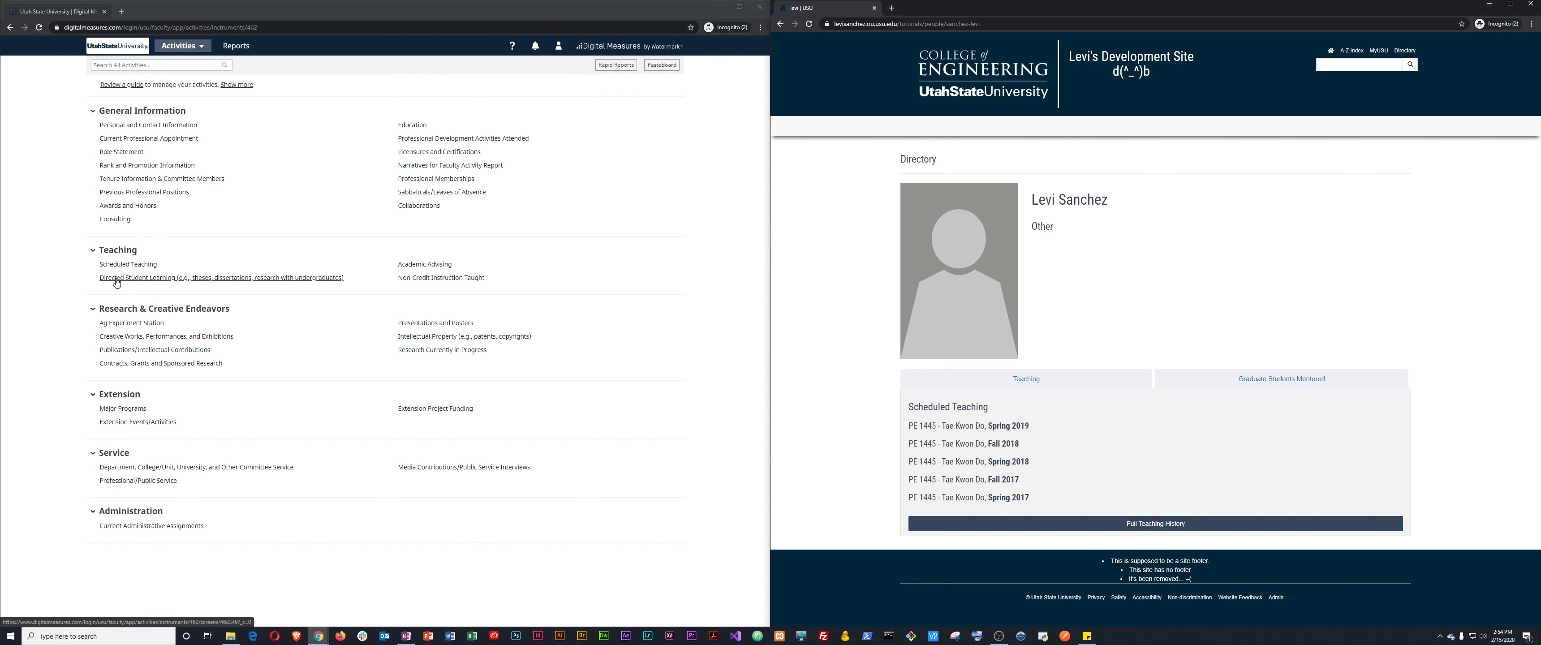
# Open the Teaching section's Directed Student Learning list and start a new entry.
pyautogui.click(149, 278)
pyautogui.click(94, 86)
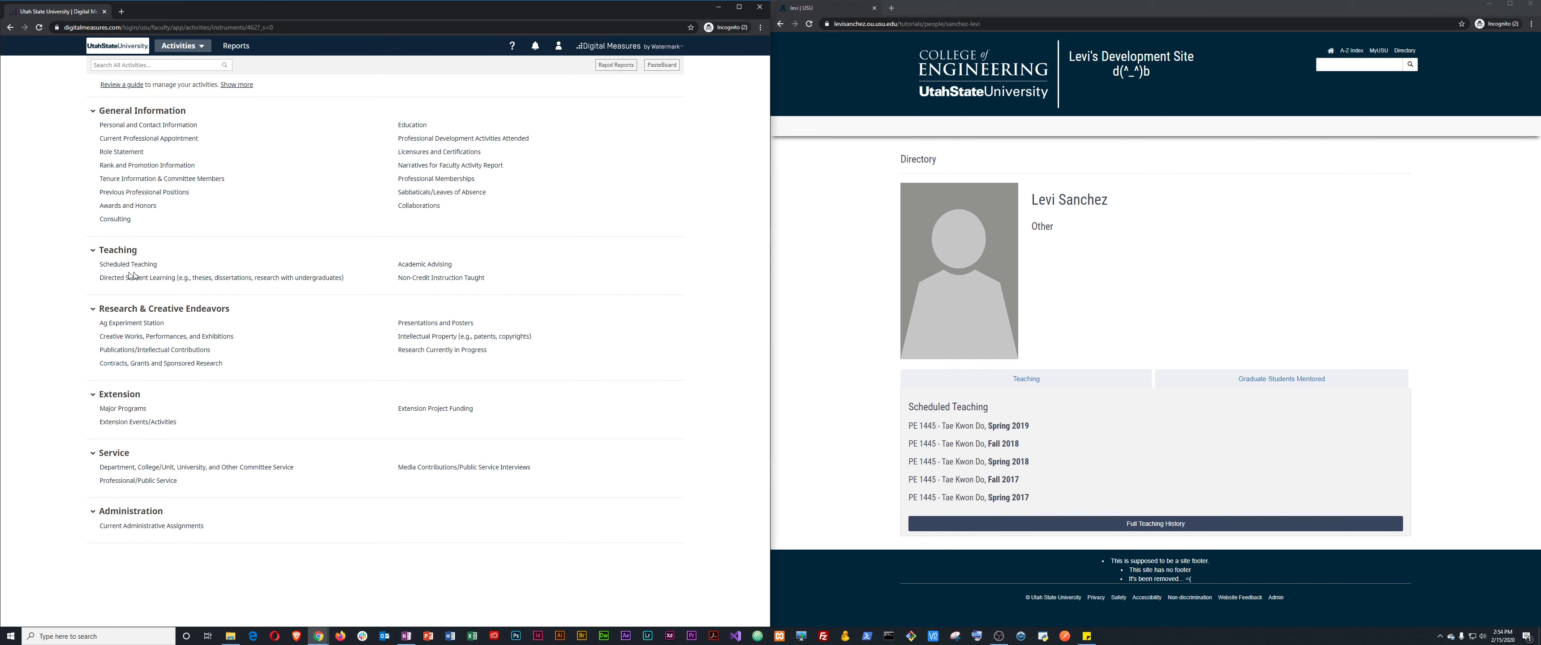
pyautogui.click(93, 254)
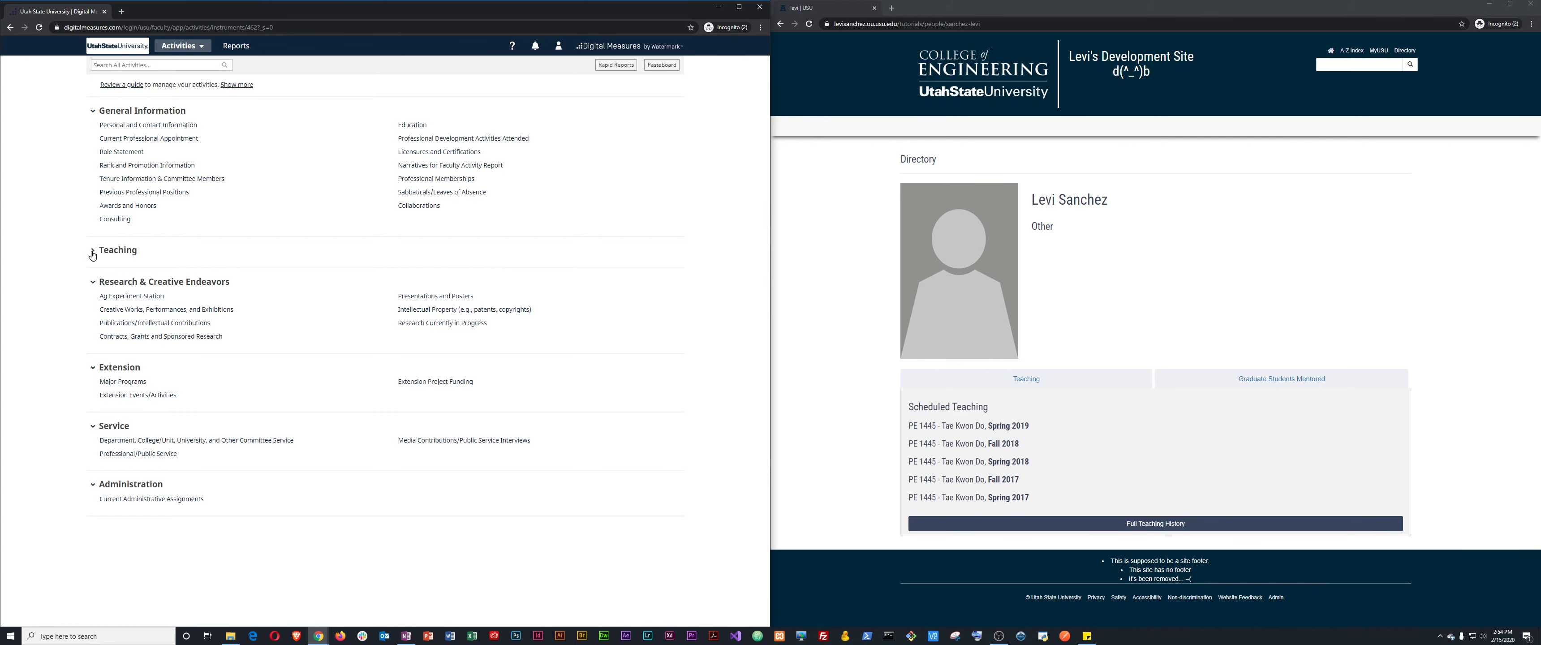
pyautogui.click(92, 254)
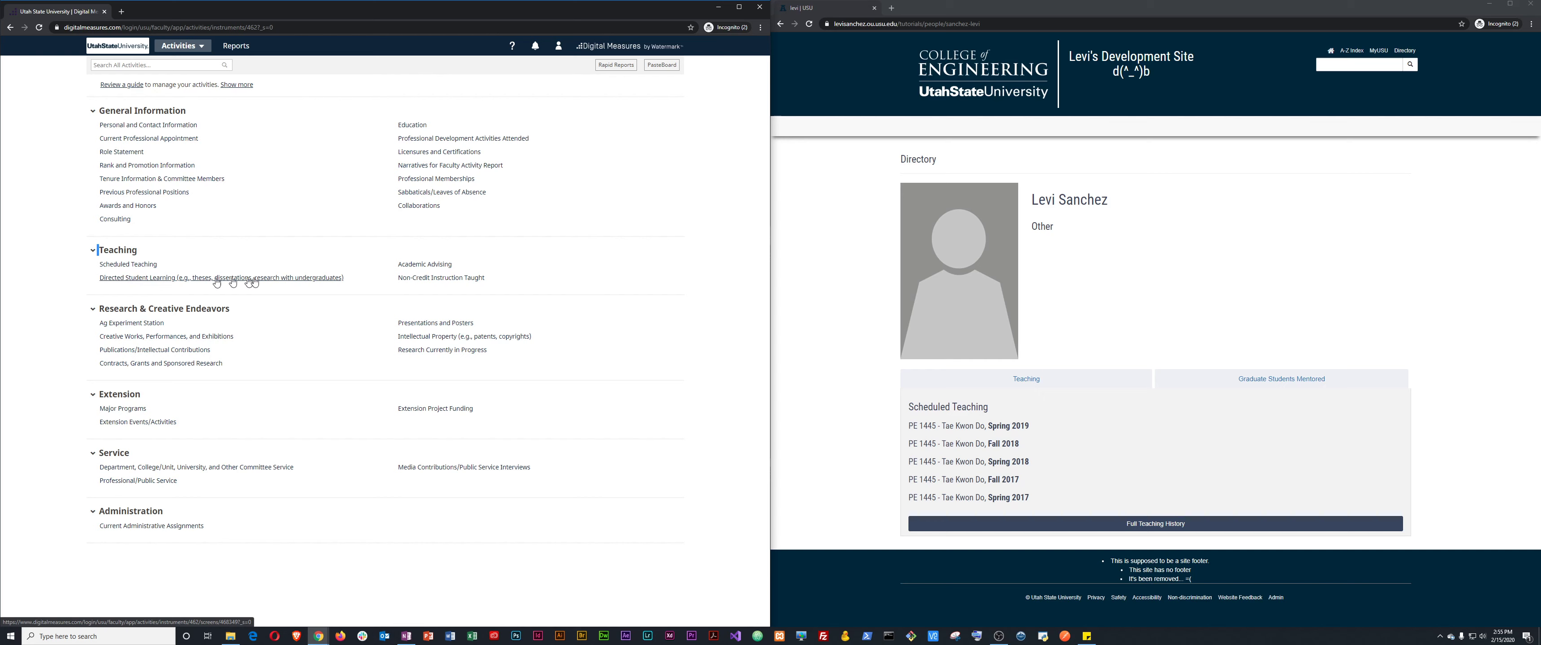
pyautogui.click(315, 278)
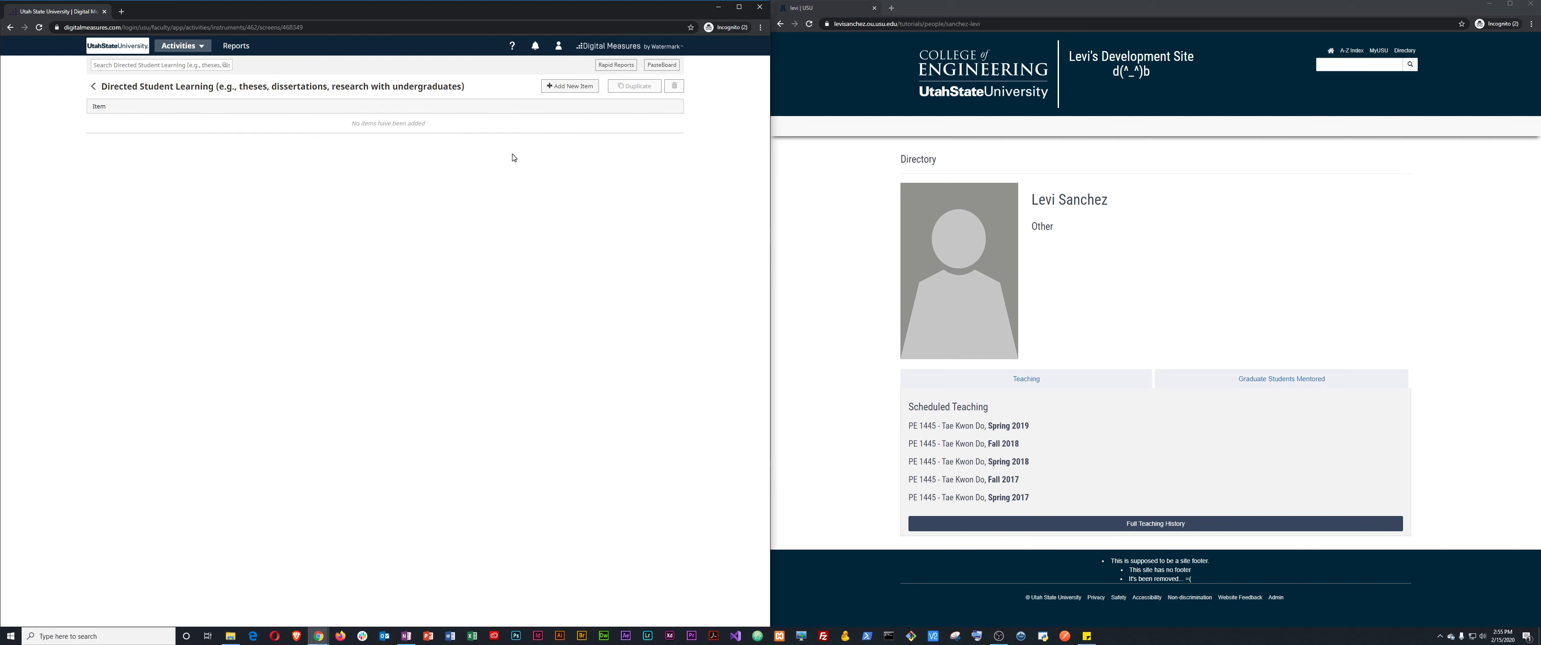
pyautogui.click(571, 87)
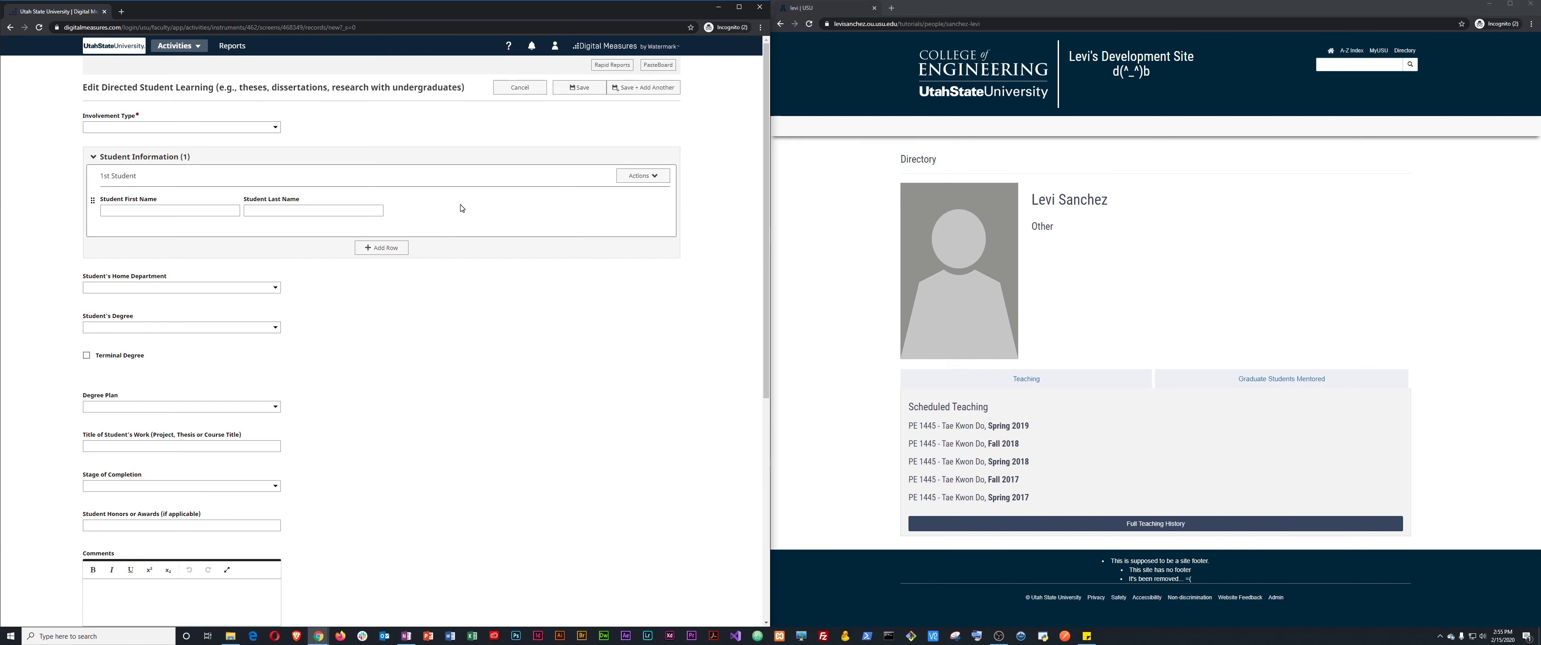
# Set involvement to Major Professor for student TEST TEST, department Other, PHD marked terminal.
pyautogui.click(130, 128)
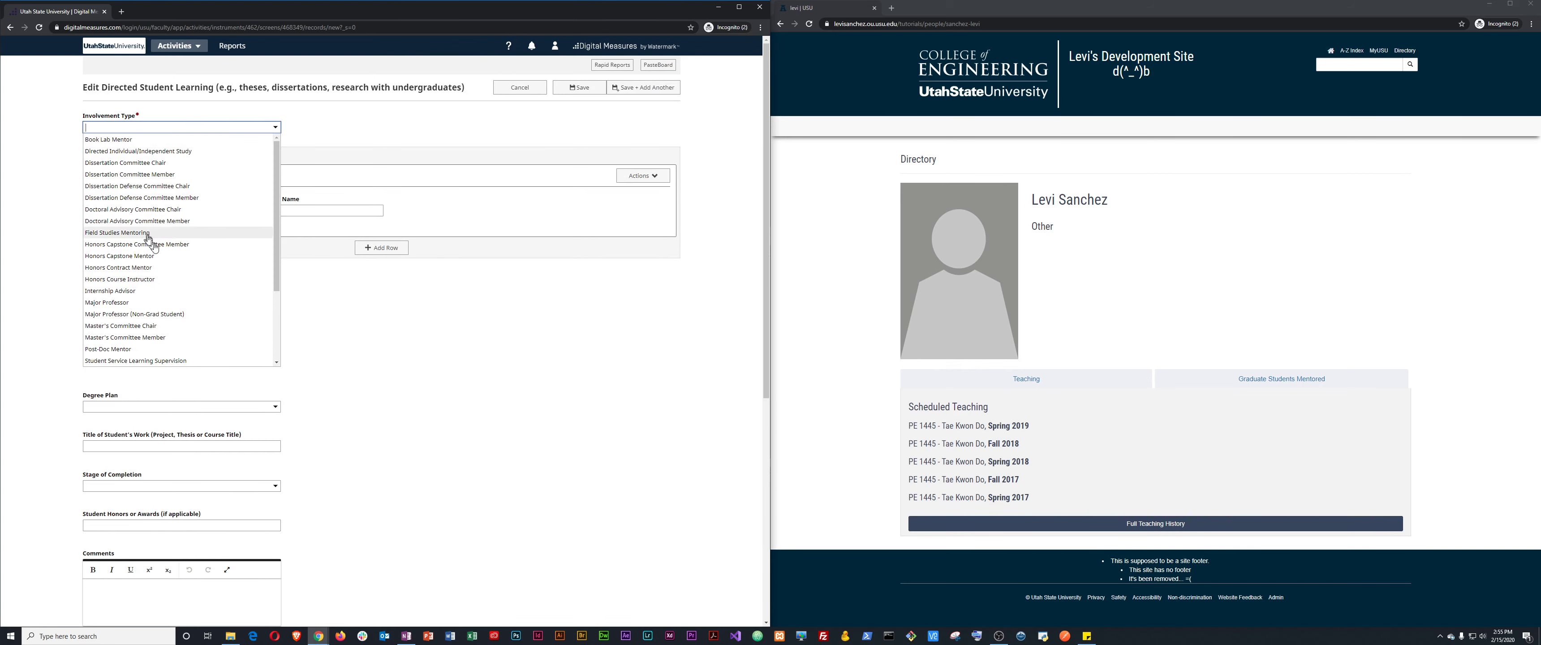
pyautogui.click(120, 303)
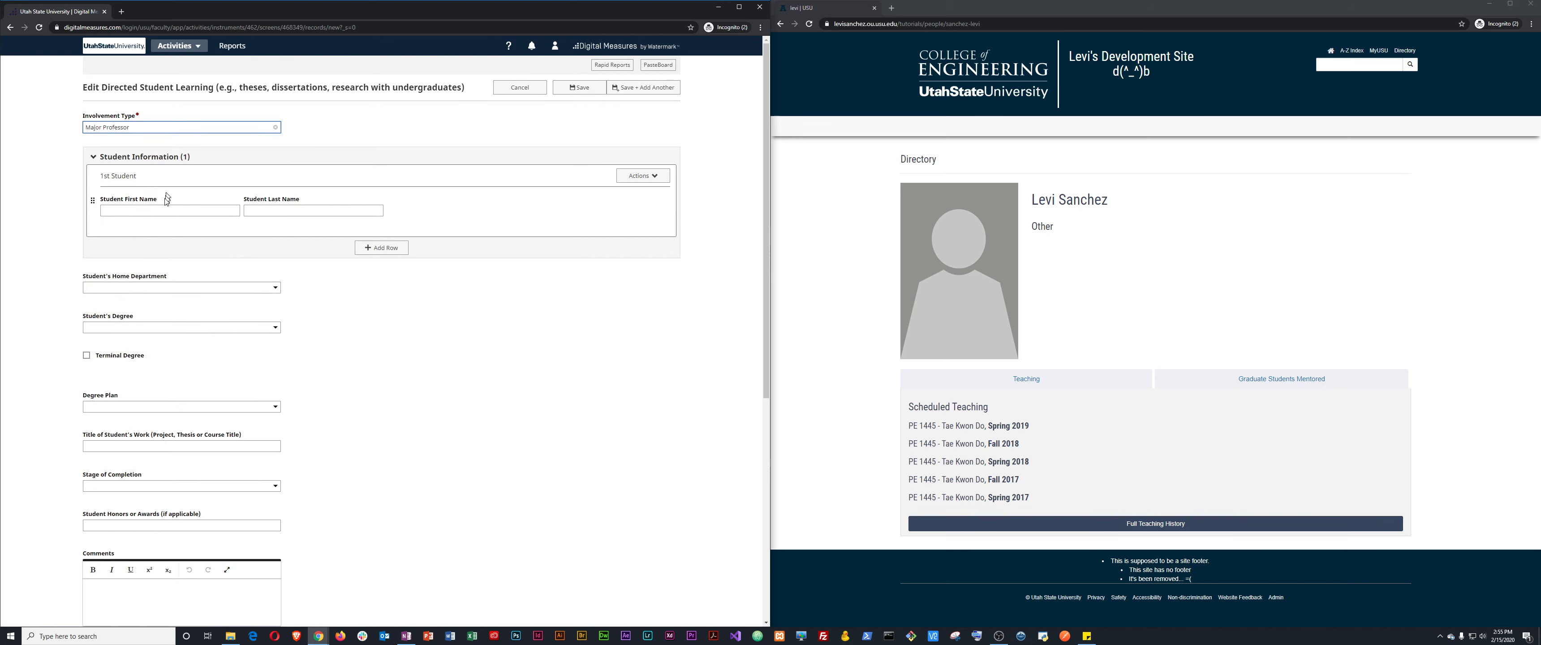
pyautogui.click(161, 210)
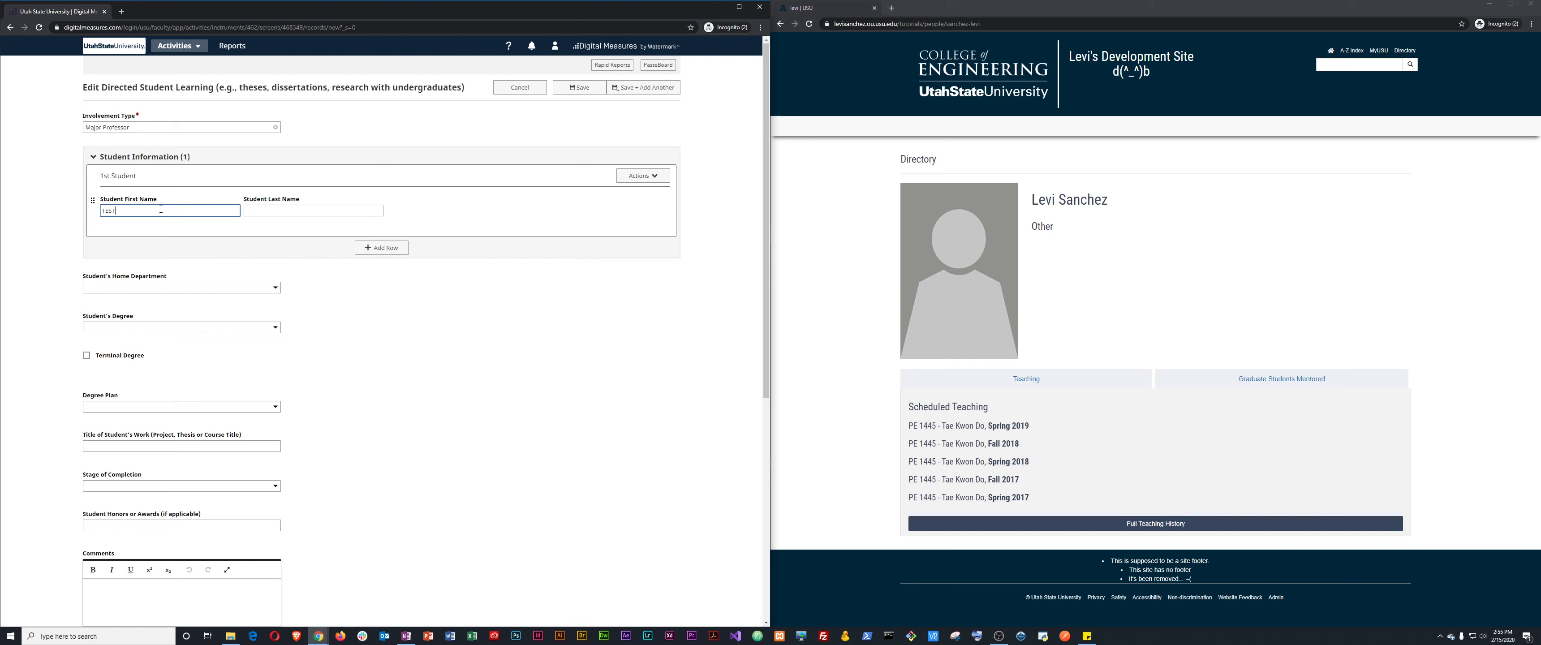
pyautogui.press('Tab')
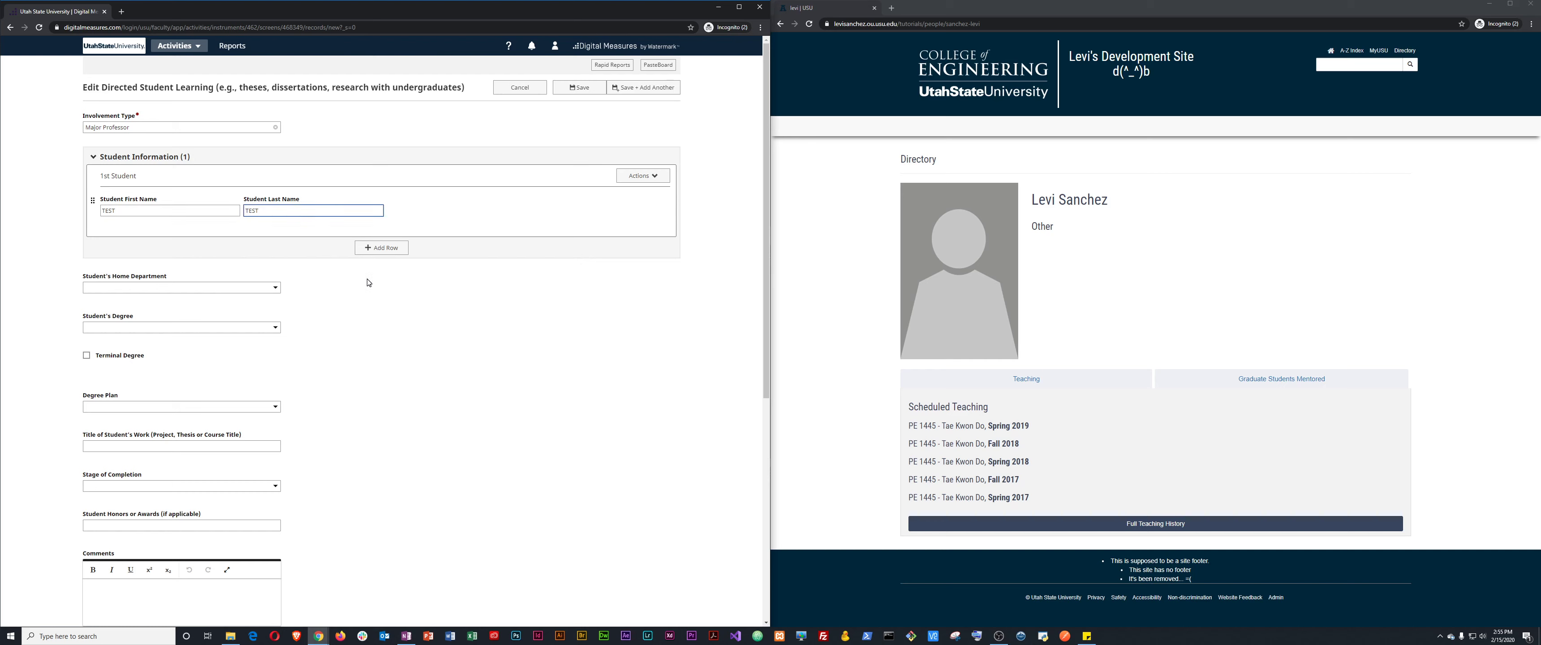
pyautogui.click(226, 288)
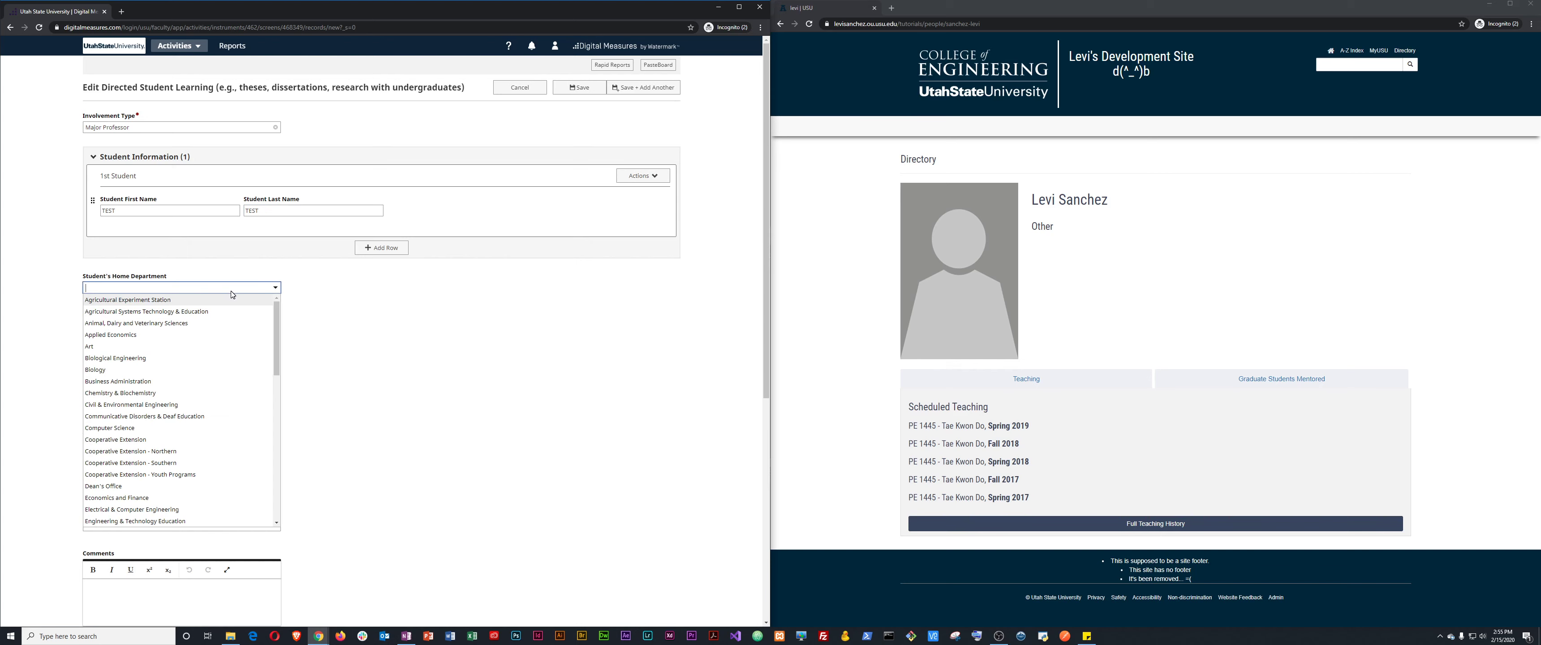
pyautogui.scroll(-5, 216, 455)
pyautogui.scroll(-3, 216, 455)
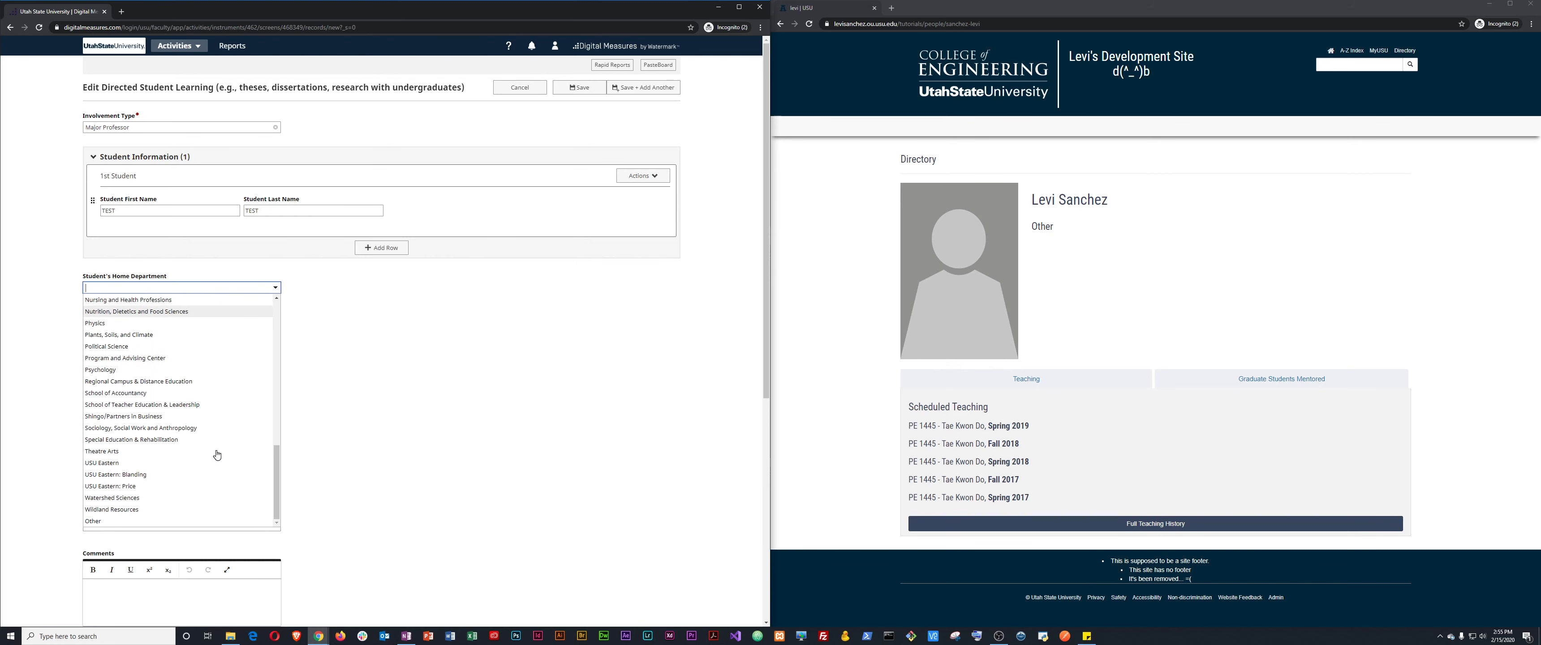
pyautogui.click(127, 522)
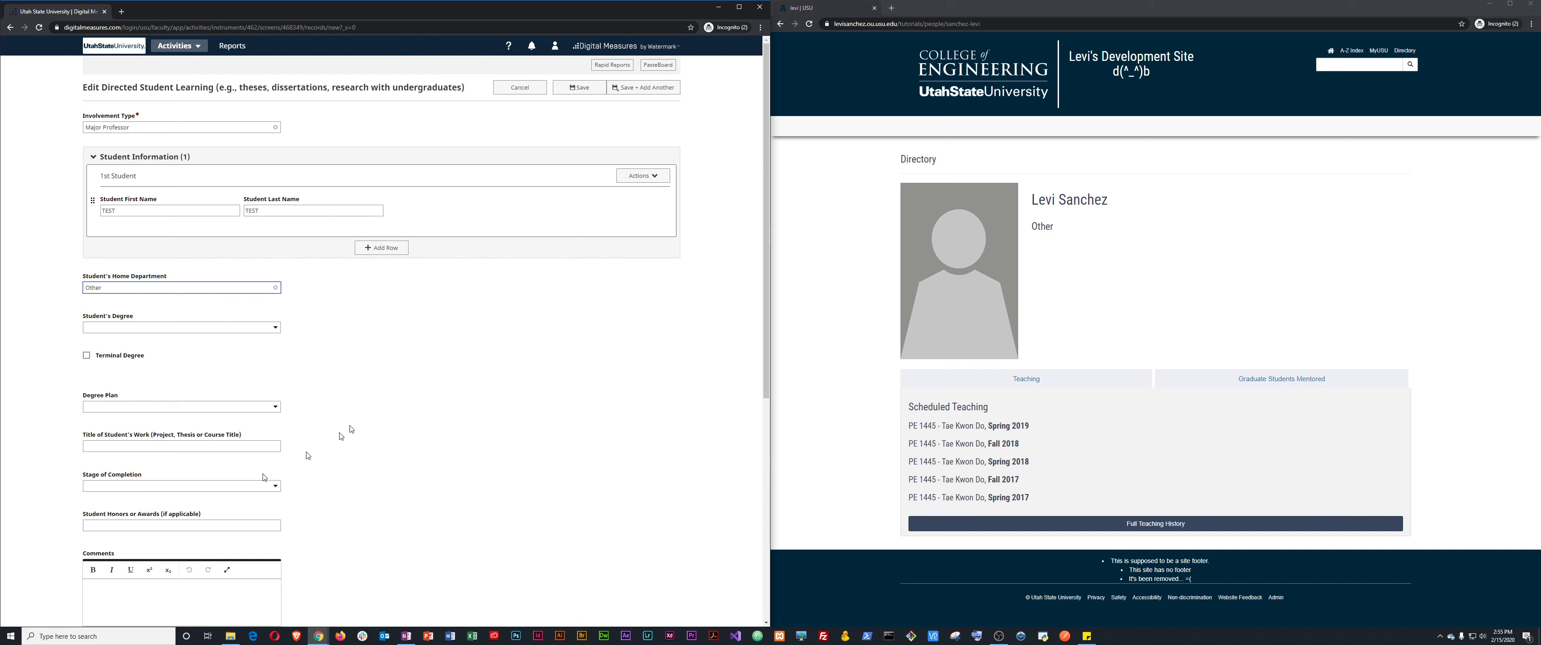
pyautogui.click(182, 329)
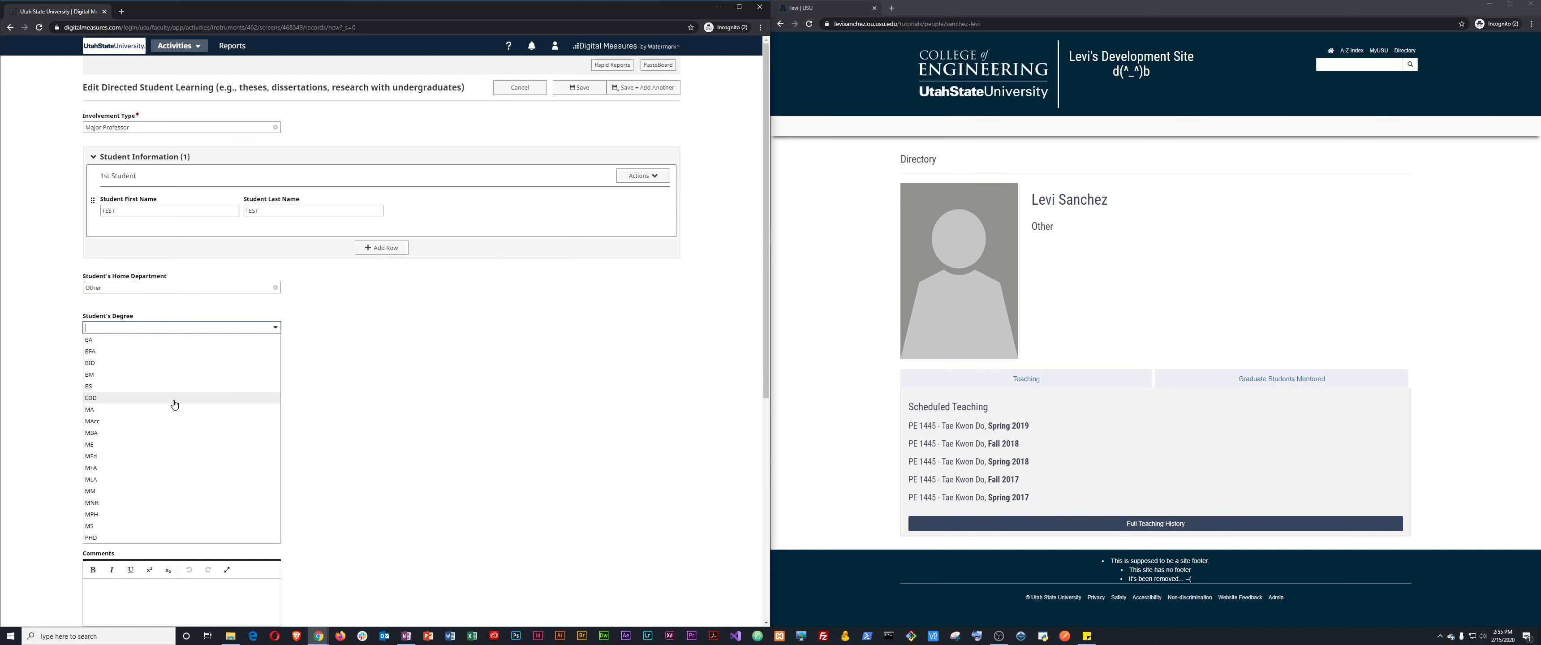
pyautogui.click(140, 542)
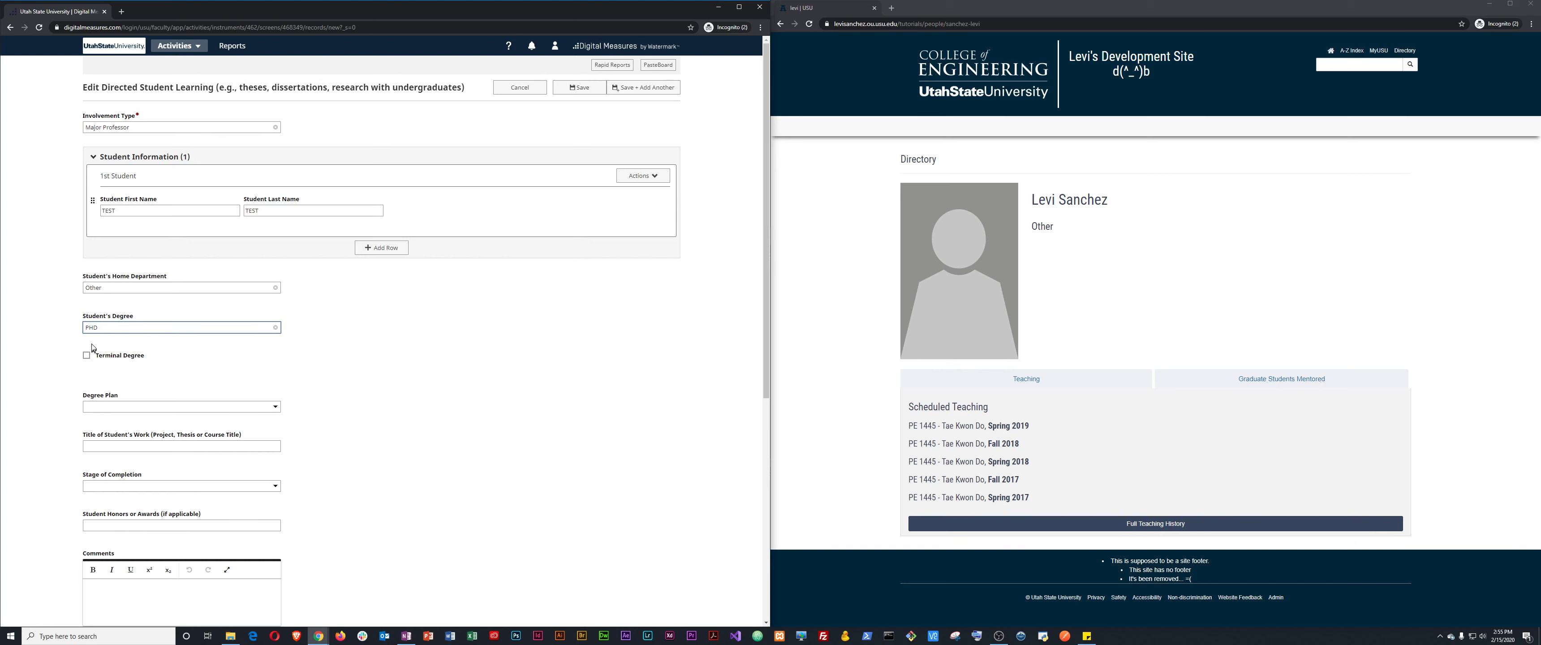
pyautogui.click(102, 356)
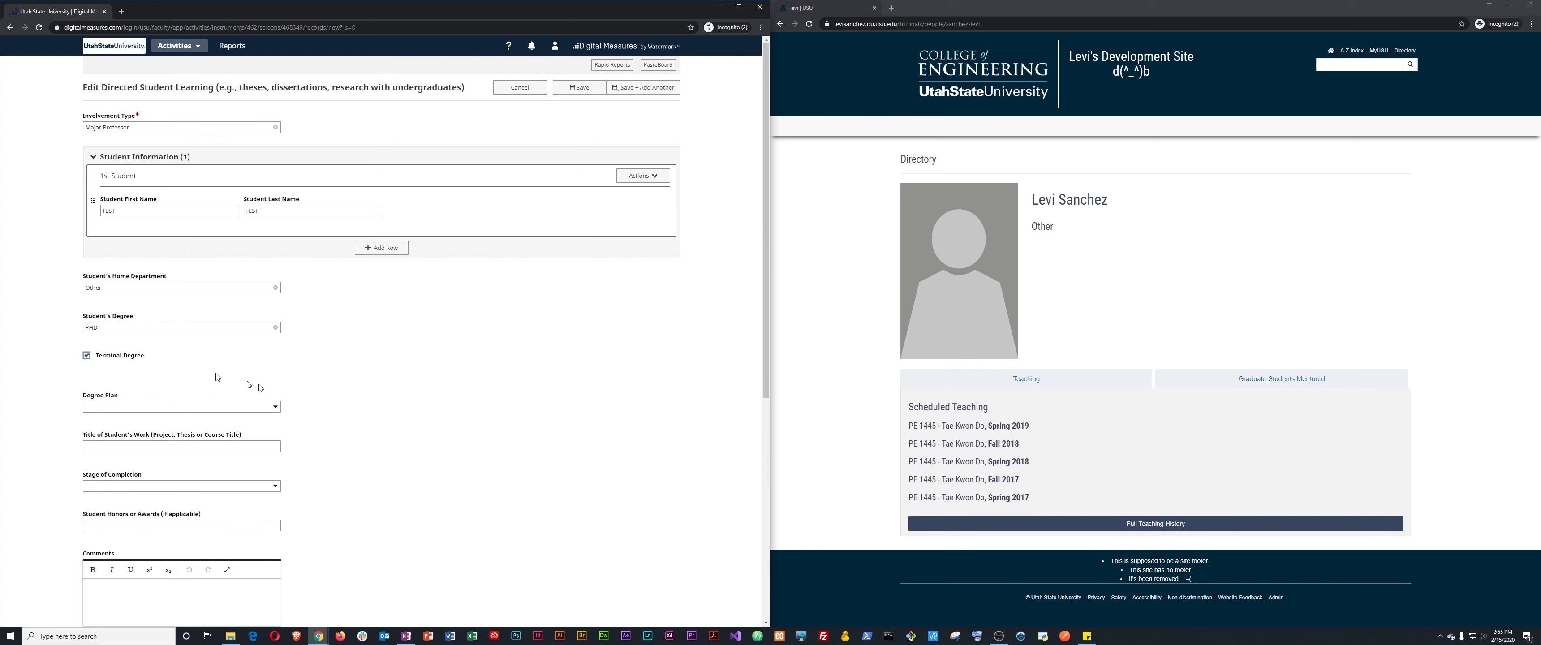
# Set Date Started to January 1, 2020 and save the entry.
pyautogui.scroll(-3, 362, 438)
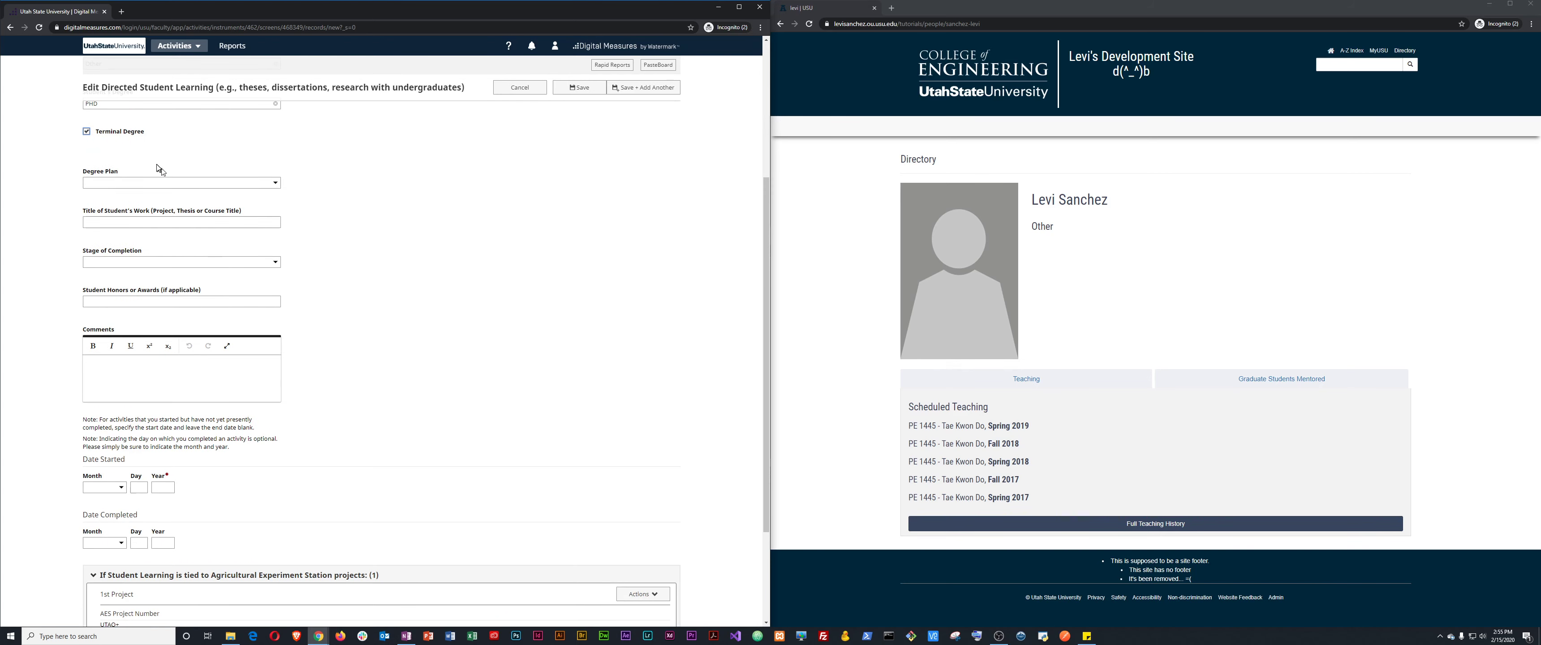
pyautogui.scroll(-1, 142, 470)
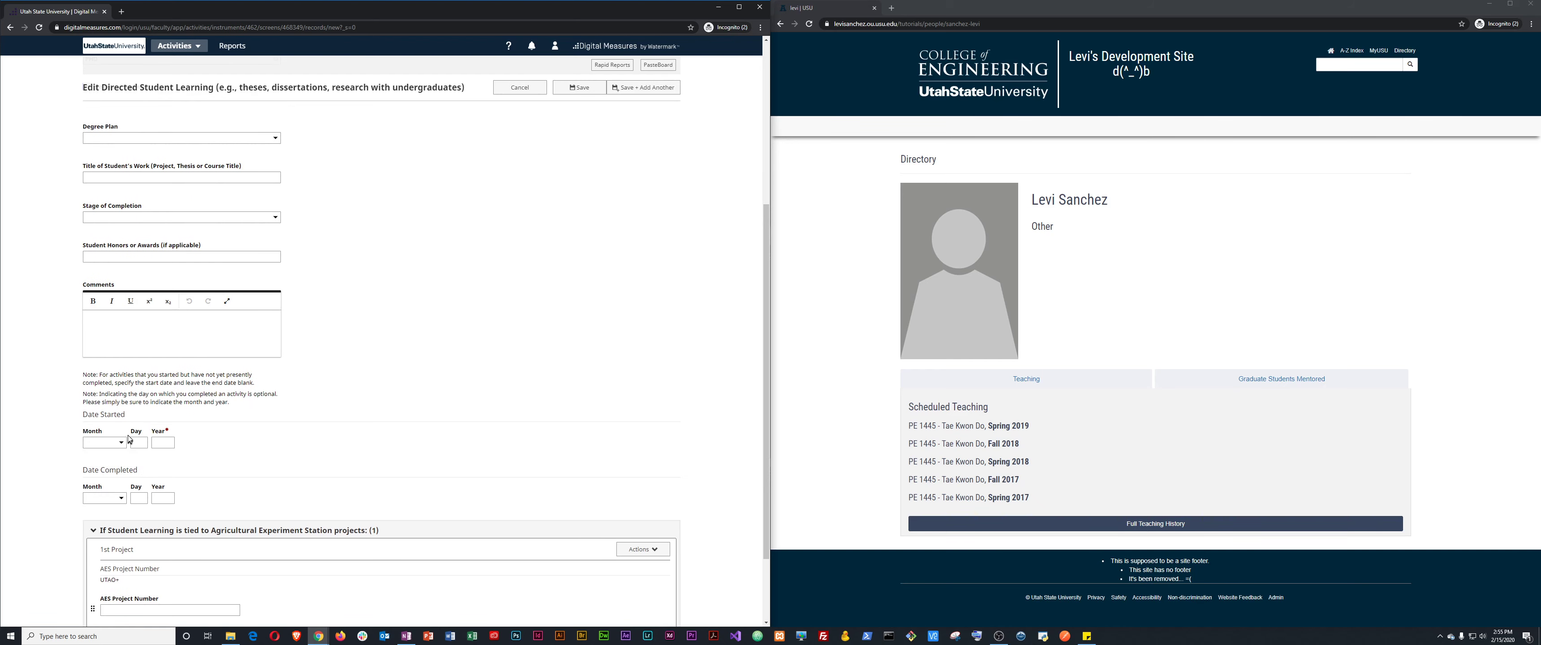
pyautogui.click(163, 443)
pyautogui.scroll(-2, 251, 419)
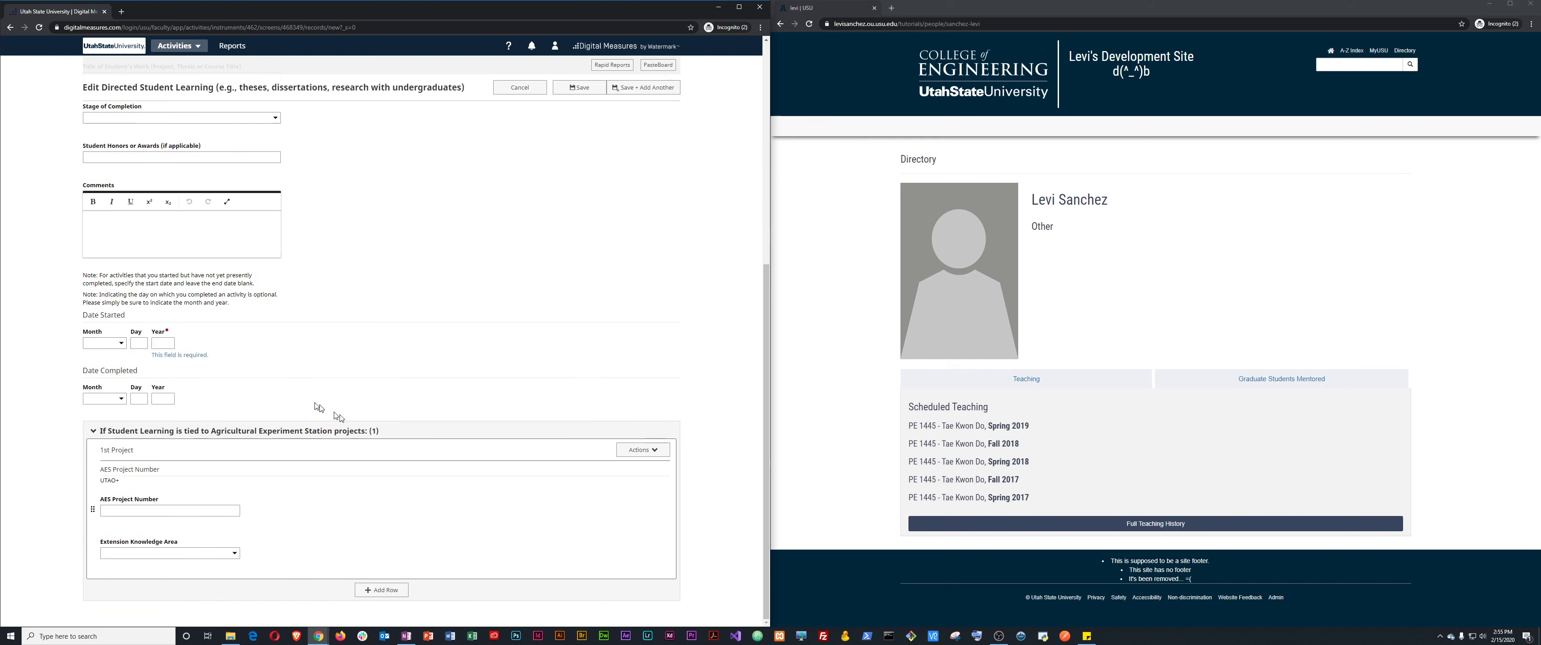
pyautogui.click(108, 344)
pyautogui.click(107, 357)
pyautogui.click(134, 342)
pyautogui.write('1')
pyautogui.press('Tab')
pyautogui.write('2')
pyautogui.click(106, 398)
pyautogui.scroll(6, 455, 359)
pyautogui.click(575, 90)
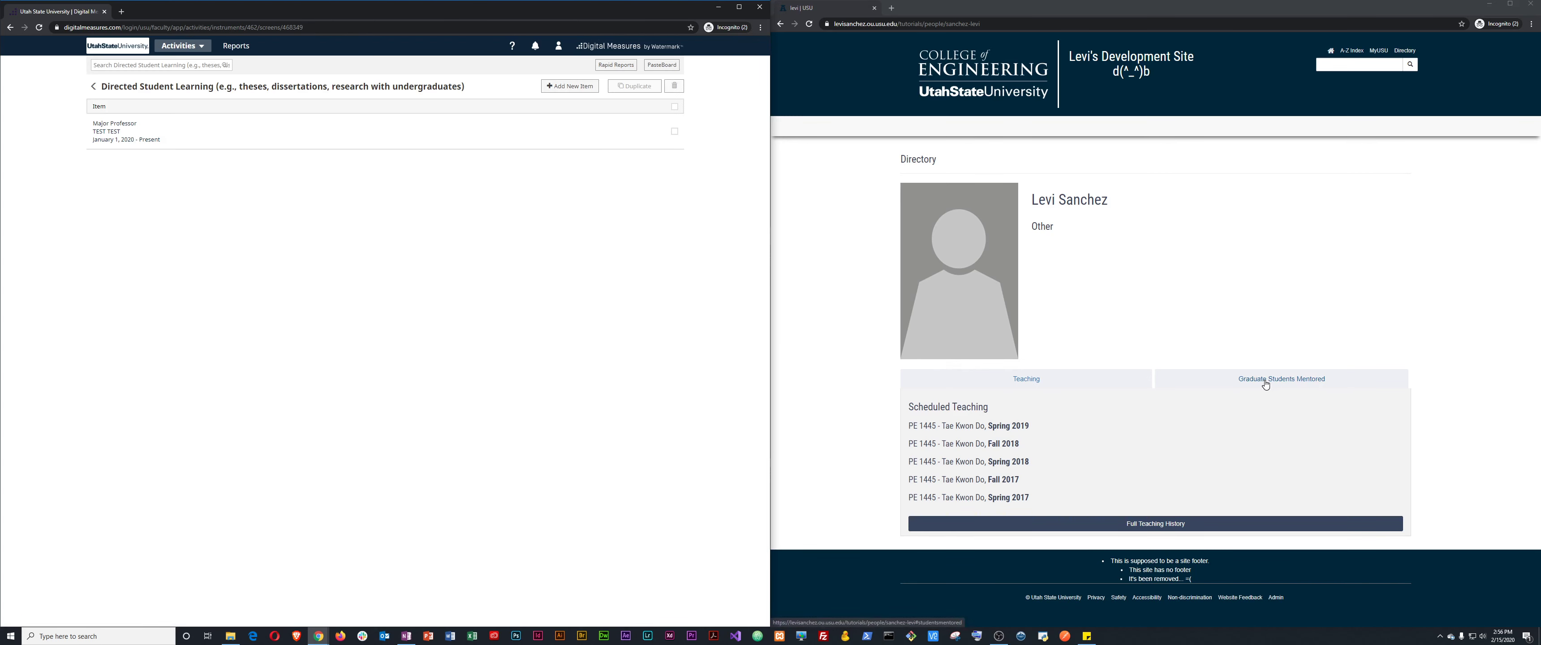
# On the public profile's Graduate Students Mentored list, highlight the entry's 'Other' and 'January 2020' text.
pyautogui.click(1198, 315)
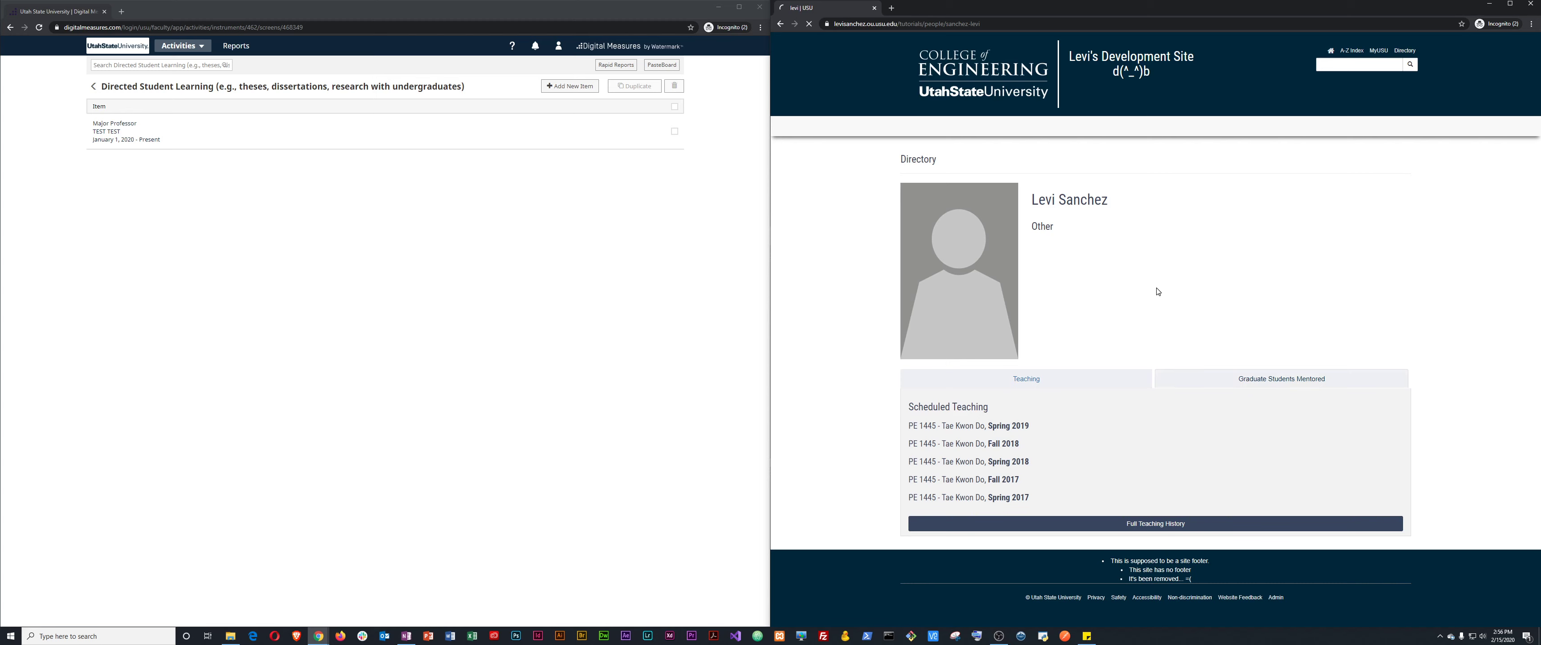
pyautogui.click(1260, 381)
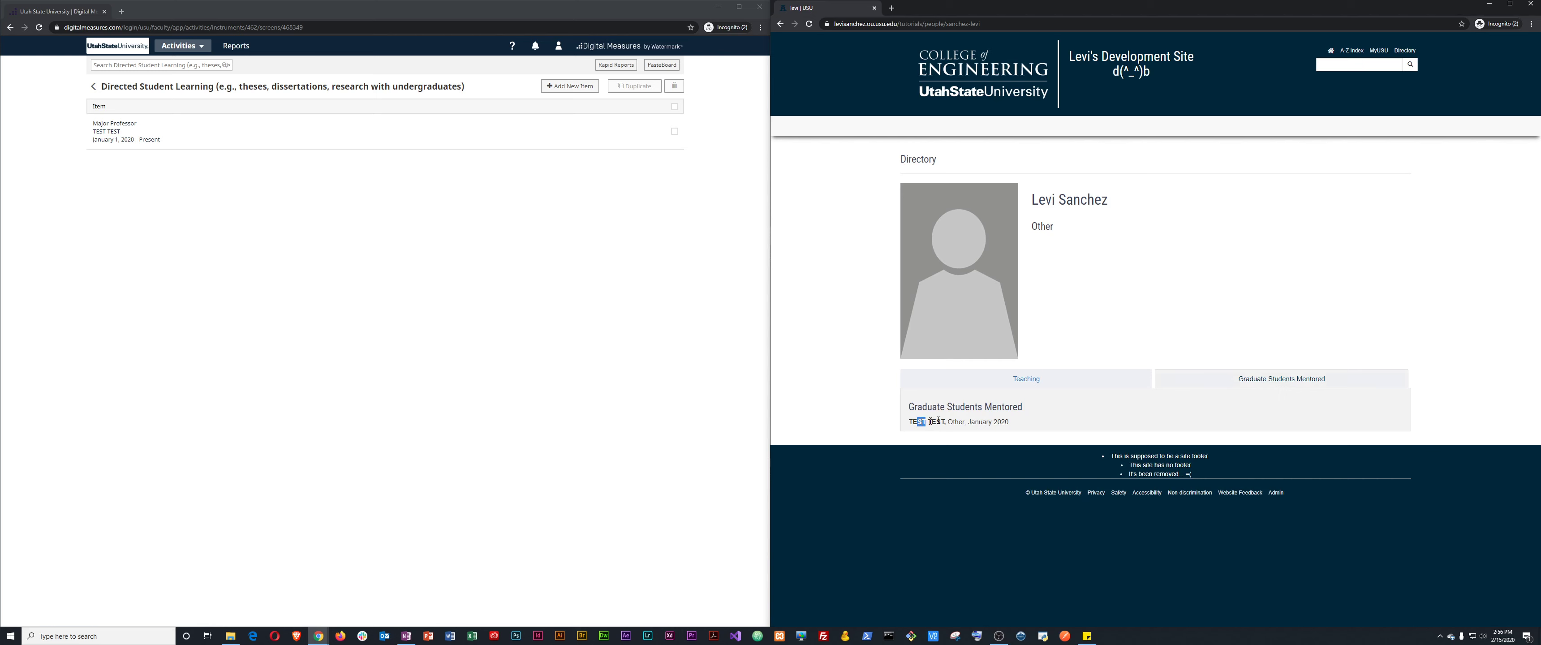
pyautogui.moveTo(938, 420); pyautogui.dragTo(960, 421)
pyautogui.click(953, 420)
pyautogui.doubleClick(955, 421)
pyautogui.moveTo(969, 422); pyautogui.dragTo(1012, 427)
# Start a new Internship Advisor entry with student first and last name TEST2.
pyautogui.click(569, 85)
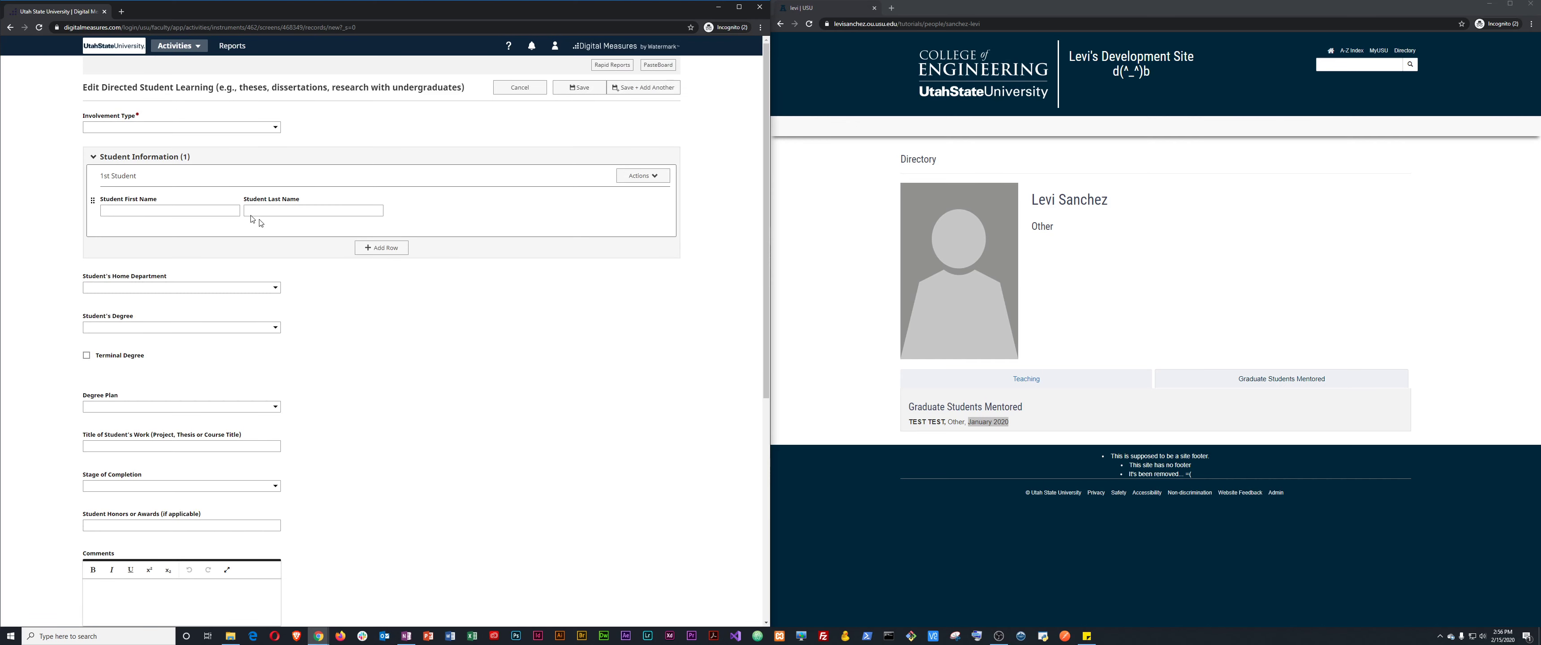
pyautogui.click(143, 128)
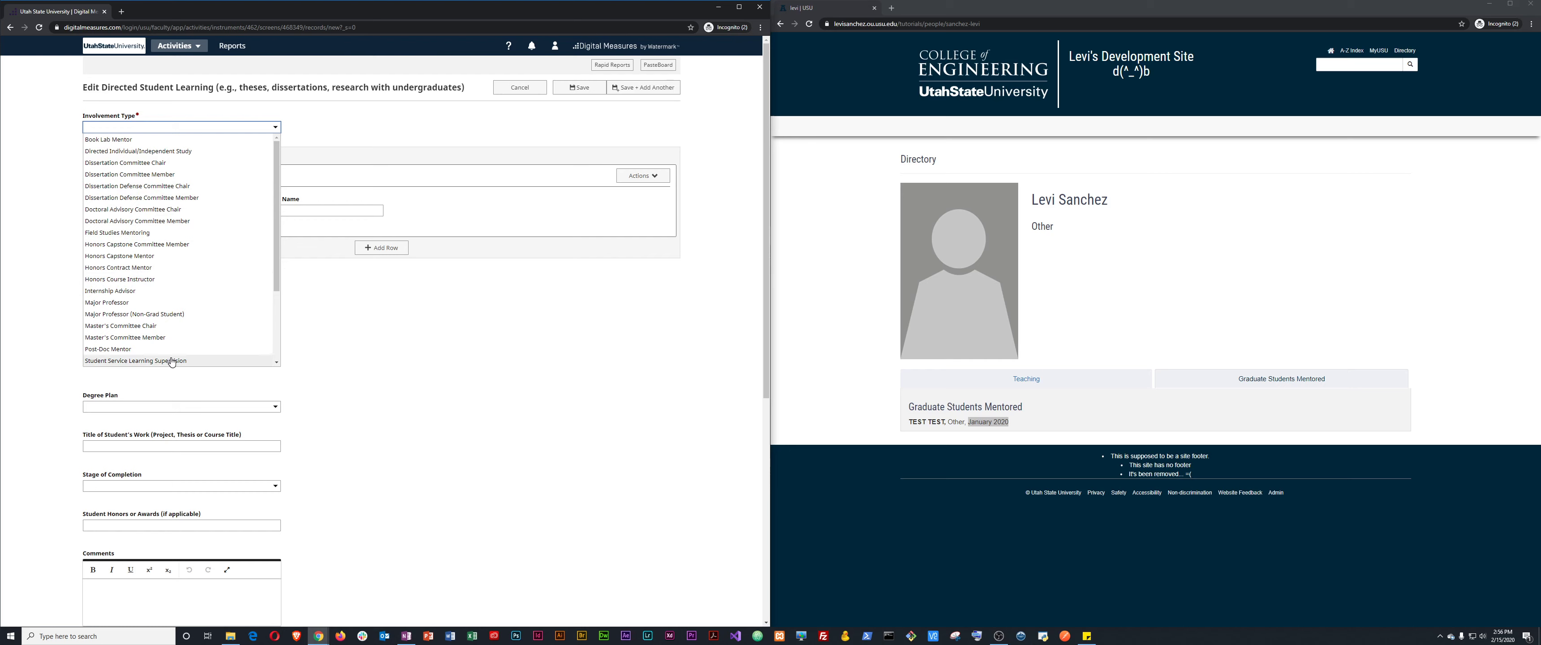
pyautogui.scroll(-3, 166, 348)
pyautogui.scroll(3, 164, 340)
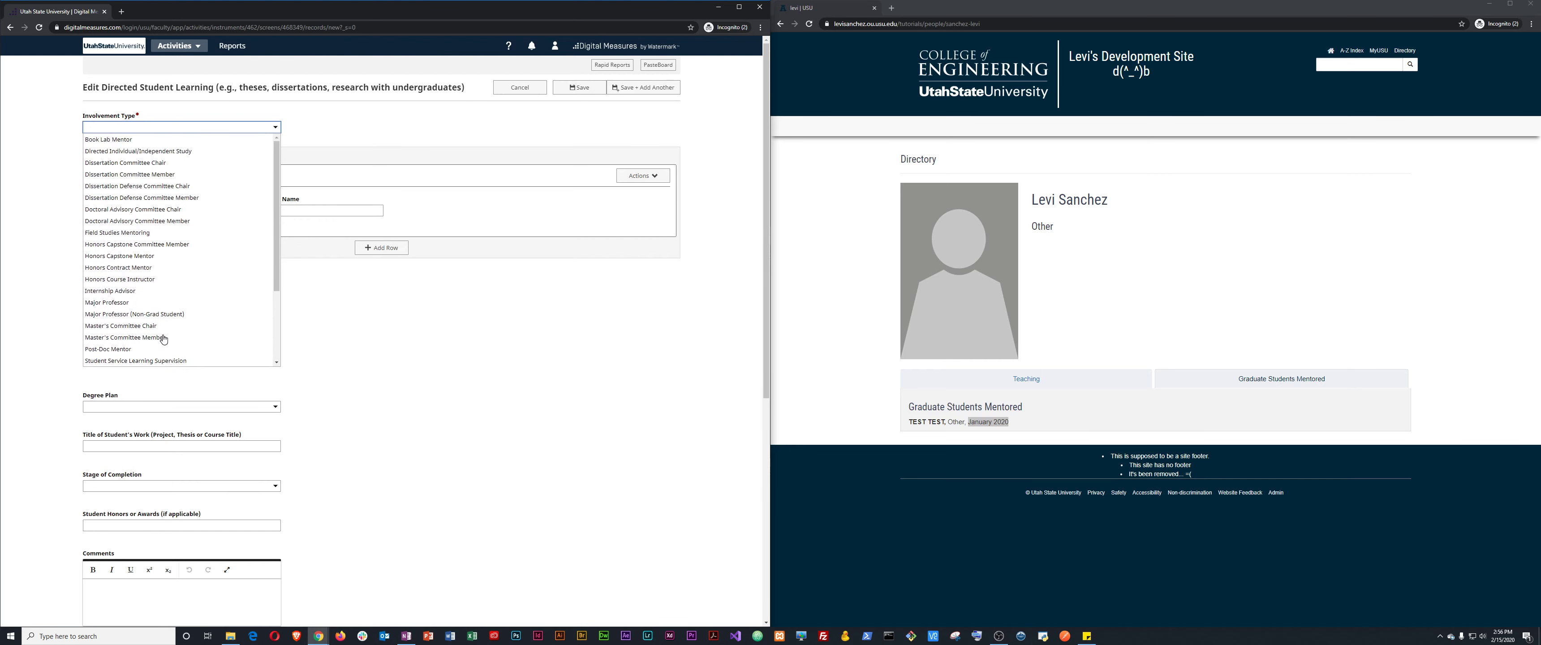
pyautogui.click(127, 296)
pyautogui.click(163, 210)
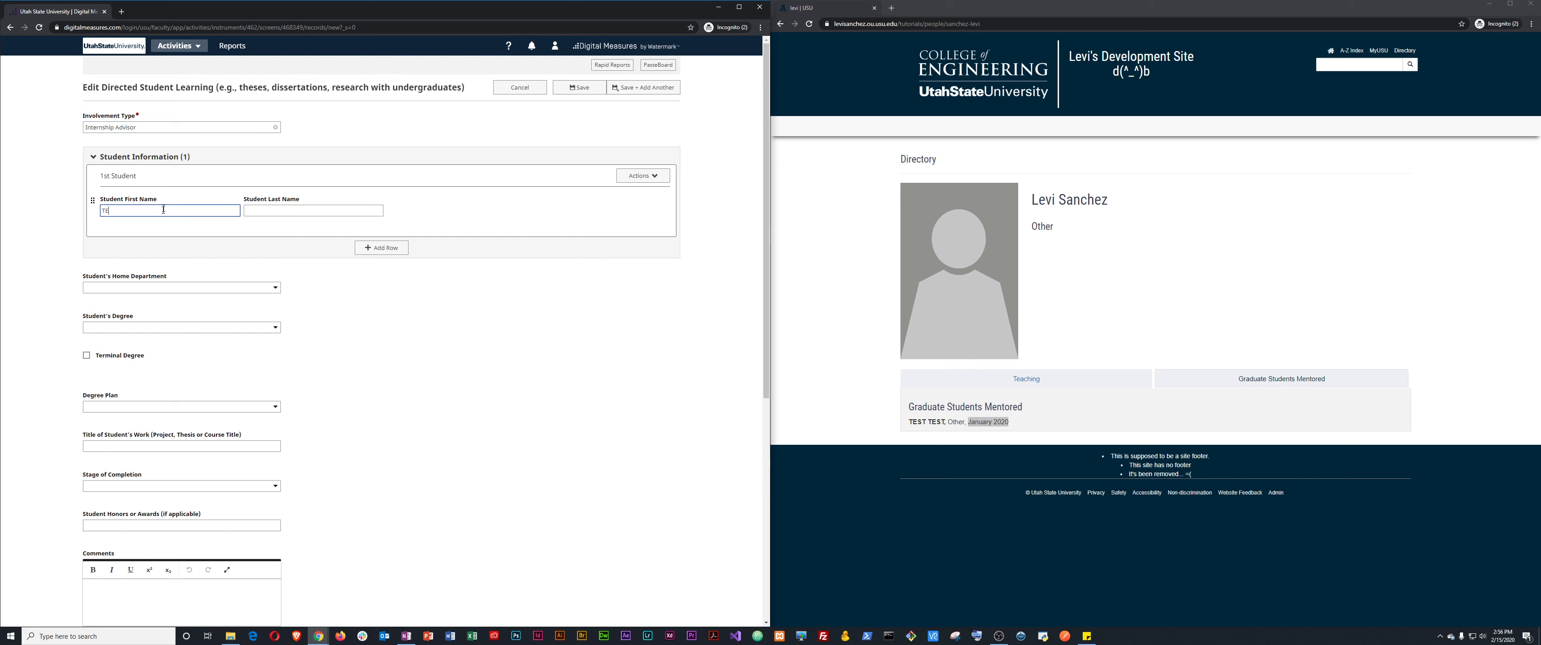
pyautogui.hotkey('ctrl', 'a')
pyautogui.hotkey('ctrl', 'c')
pyautogui.press('BackSpace')
pyautogui.press('Tab')
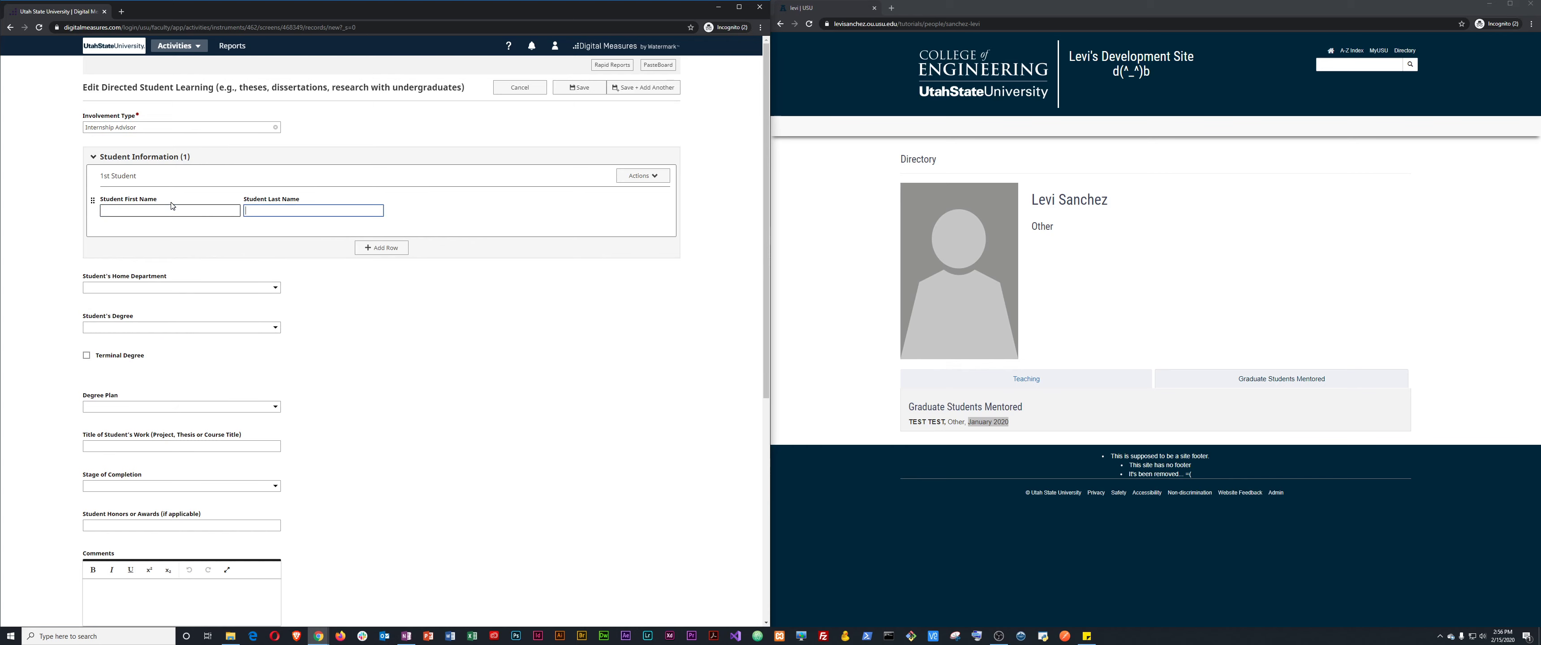
pyautogui.hotkey('ctrl', 'v')
pyautogui.hotkey('shift', 'Tab')
pyautogui.hotkey('ctrl', 'v')
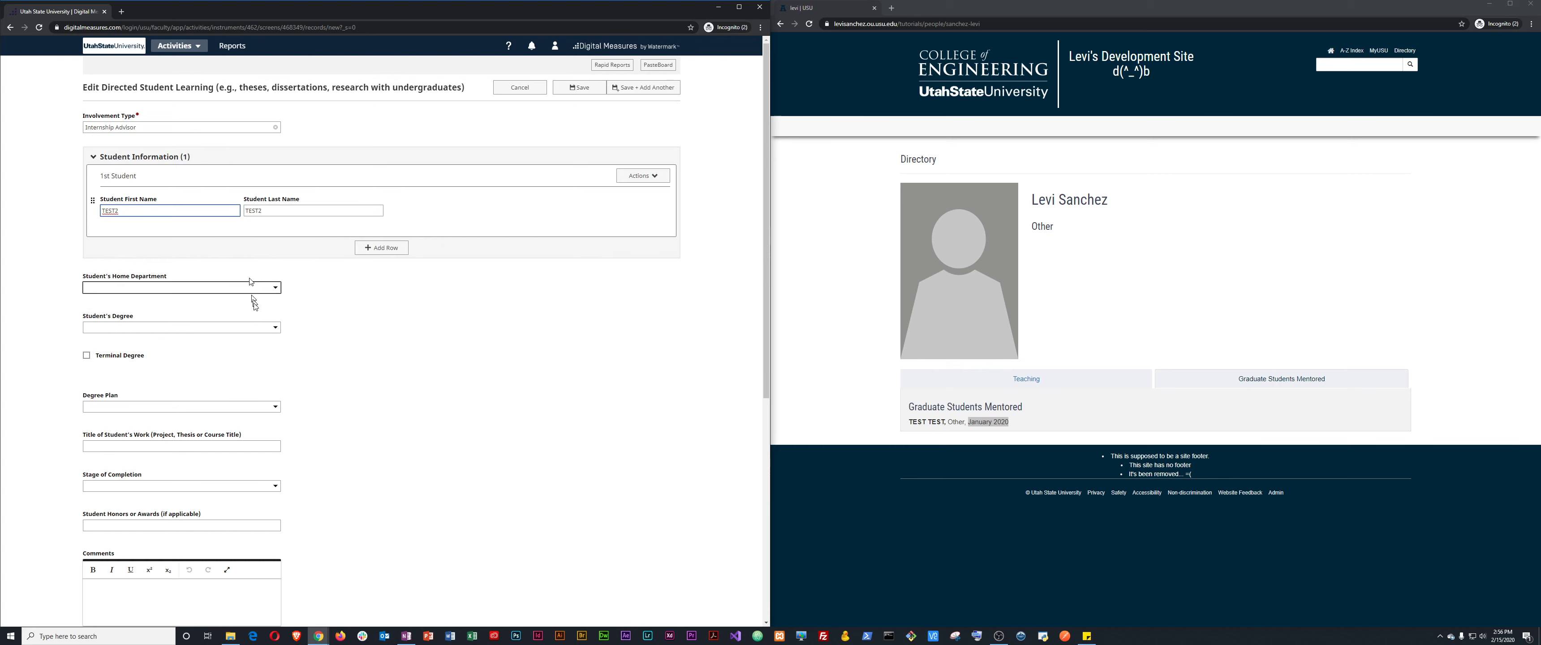
# Choose Art department and BS degree, set Date Started to January 1, 2020, and save.
pyautogui.click(260, 290)
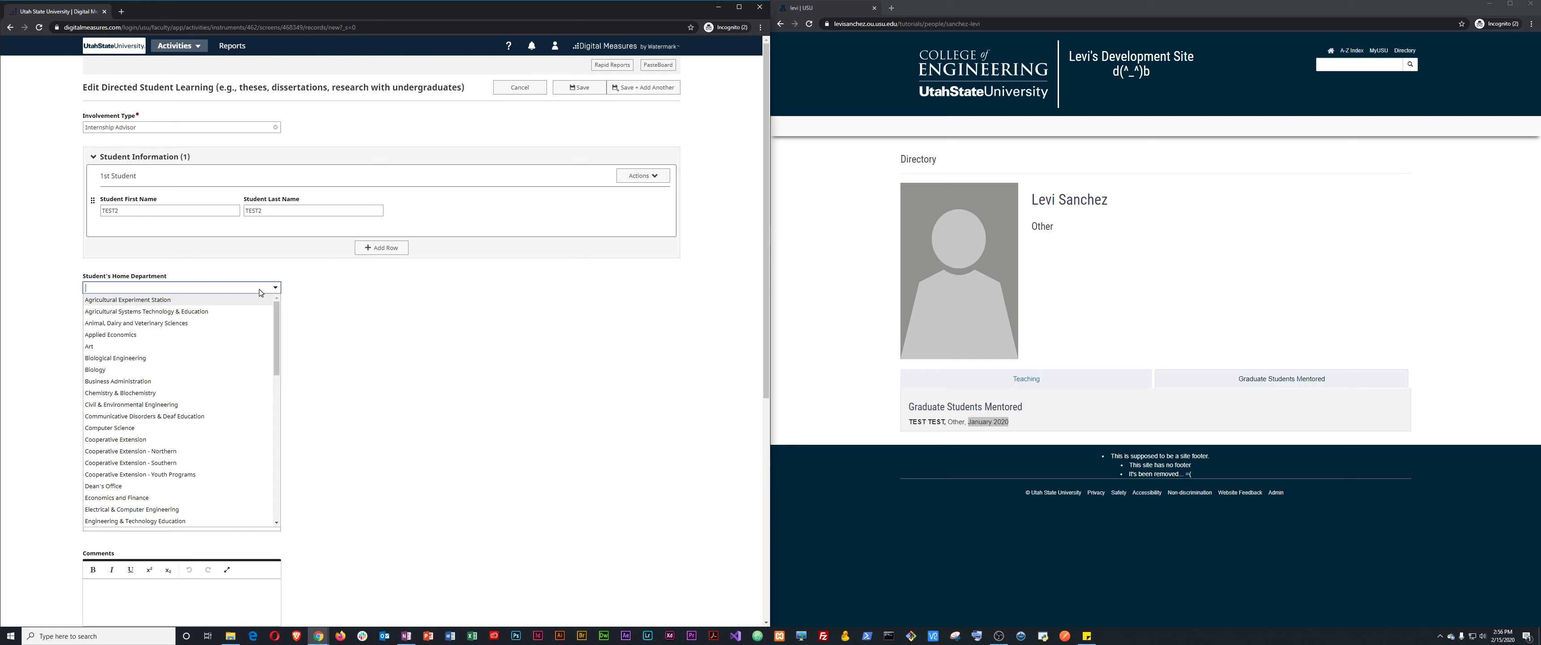
pyautogui.click(225, 348)
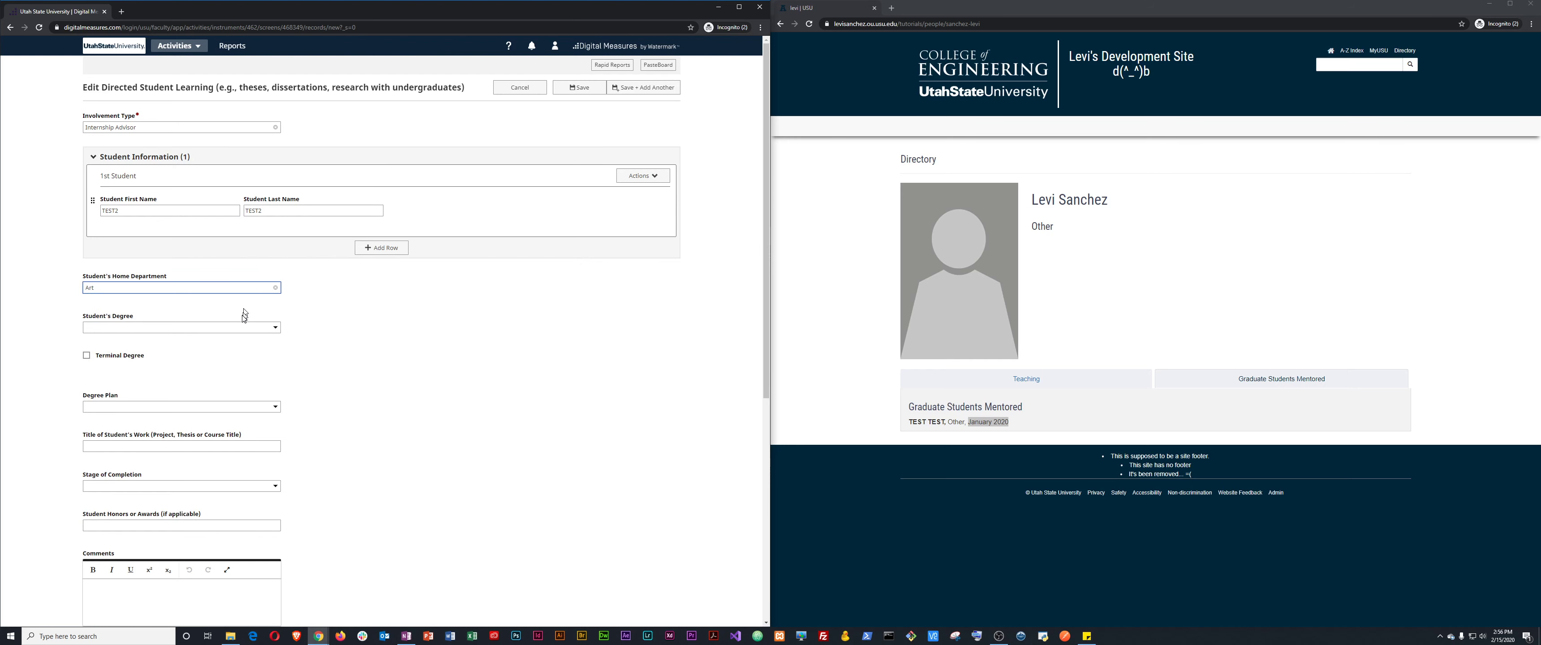
pyautogui.click(180, 328)
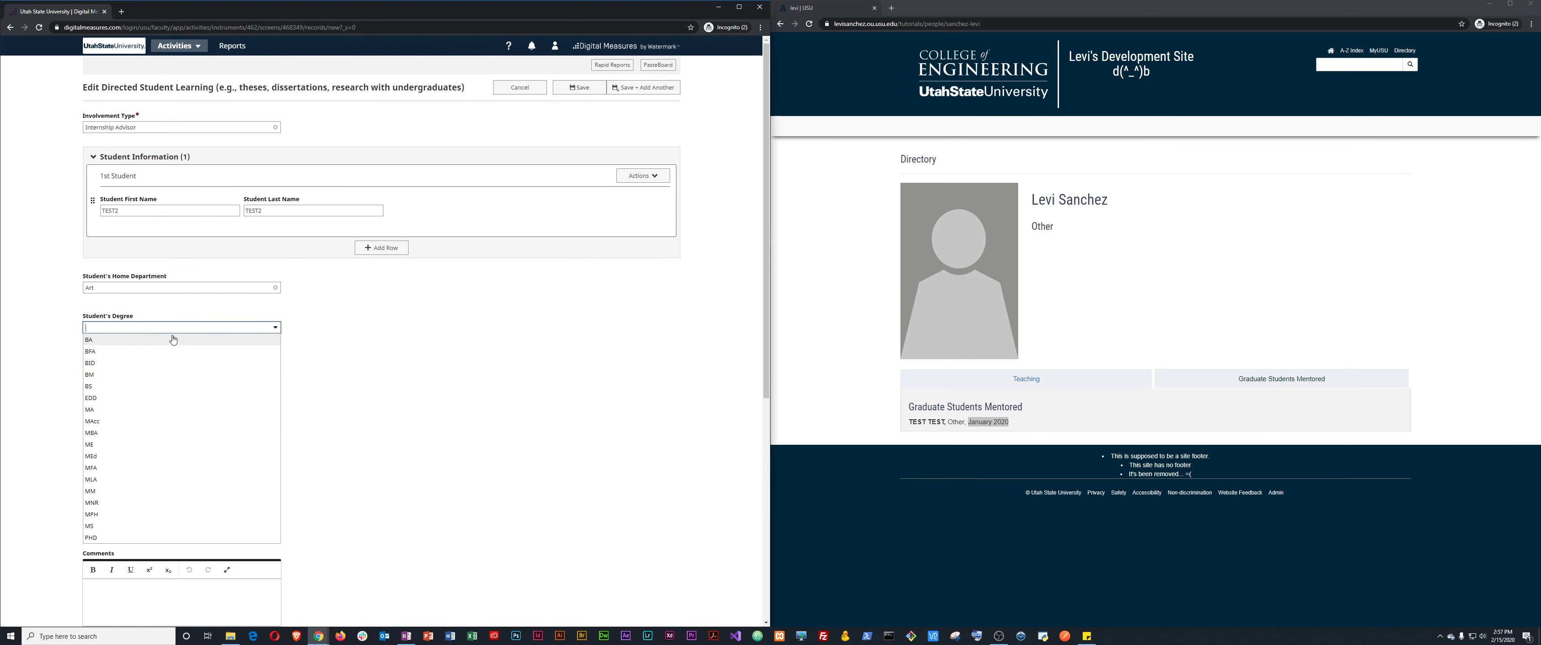
pyautogui.click(132, 386)
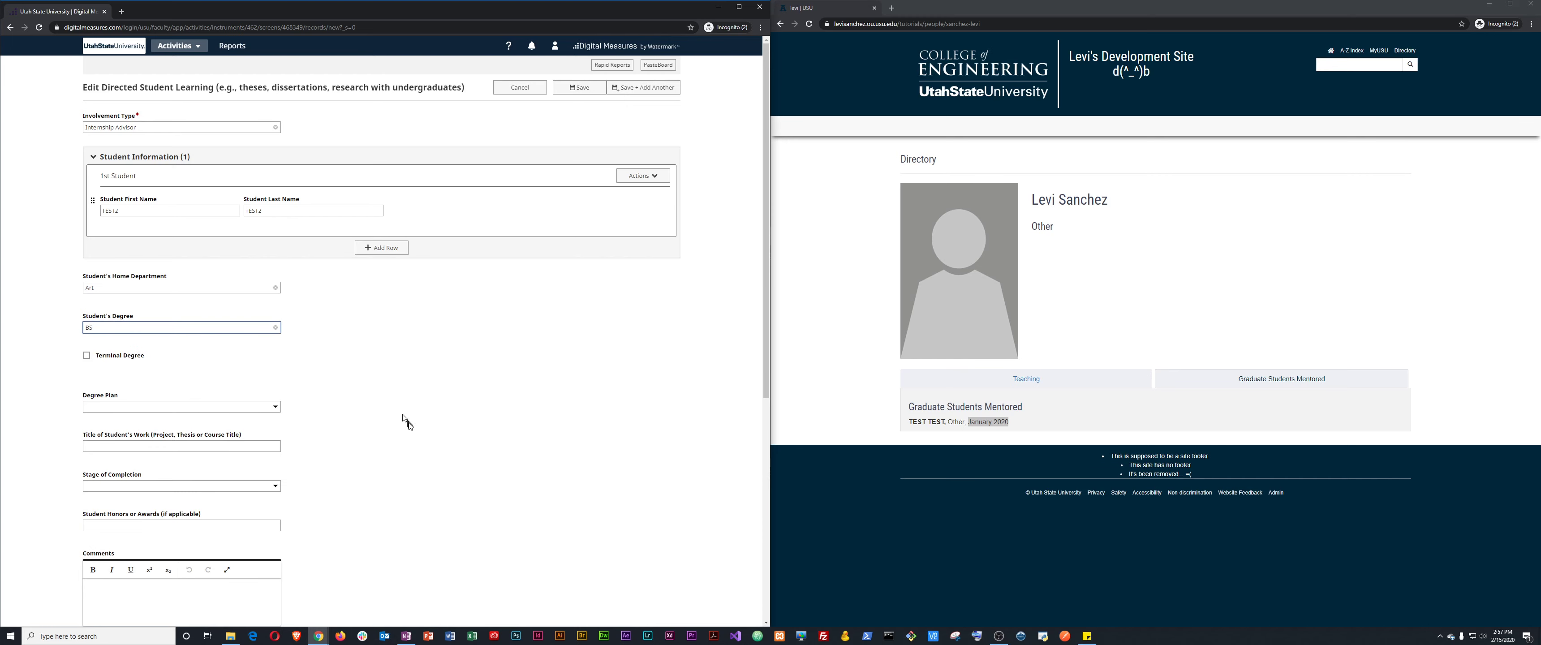
pyautogui.scroll(-3, 398, 419)
pyautogui.scroll(-3, 180, 350)
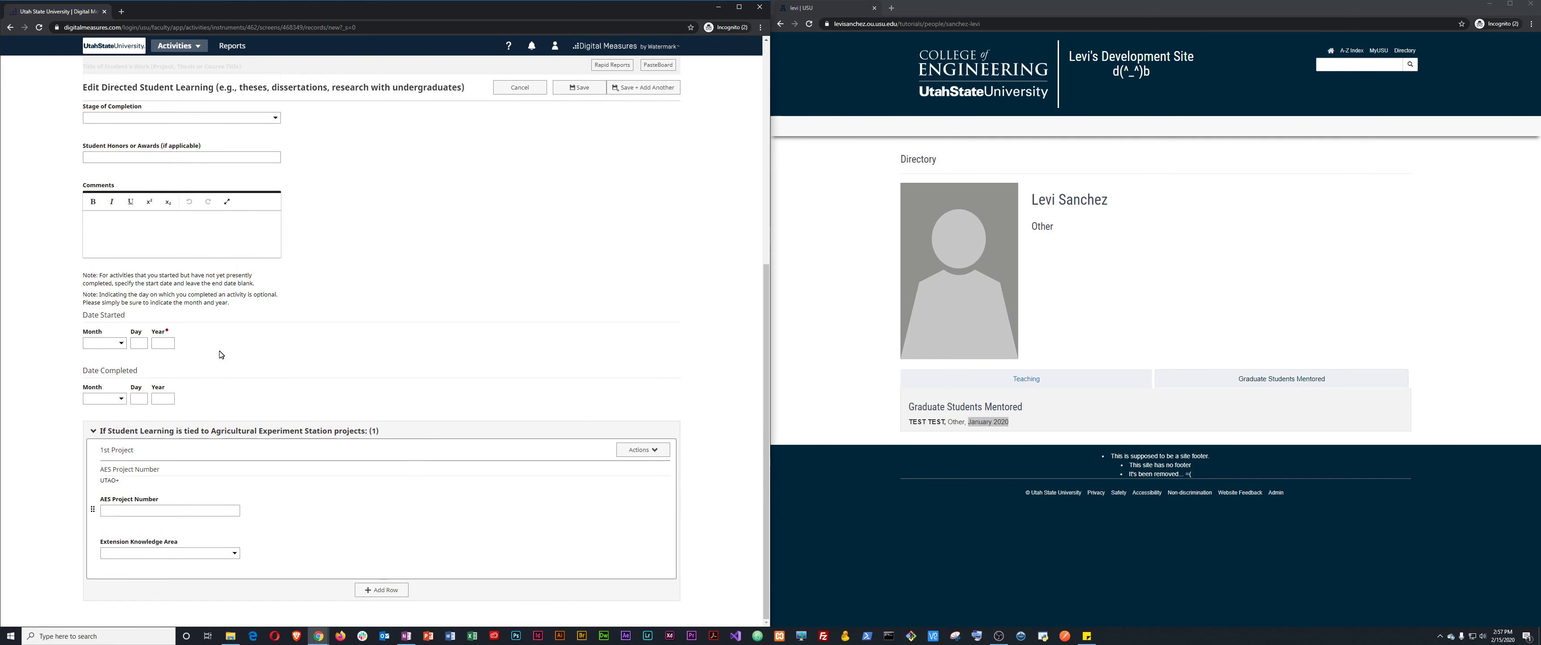
pyautogui.click(116, 344)
pyautogui.click(109, 358)
pyautogui.click(143, 343)
pyautogui.press('Tab')
pyautogui.click(335, 353)
pyautogui.click(581, 88)
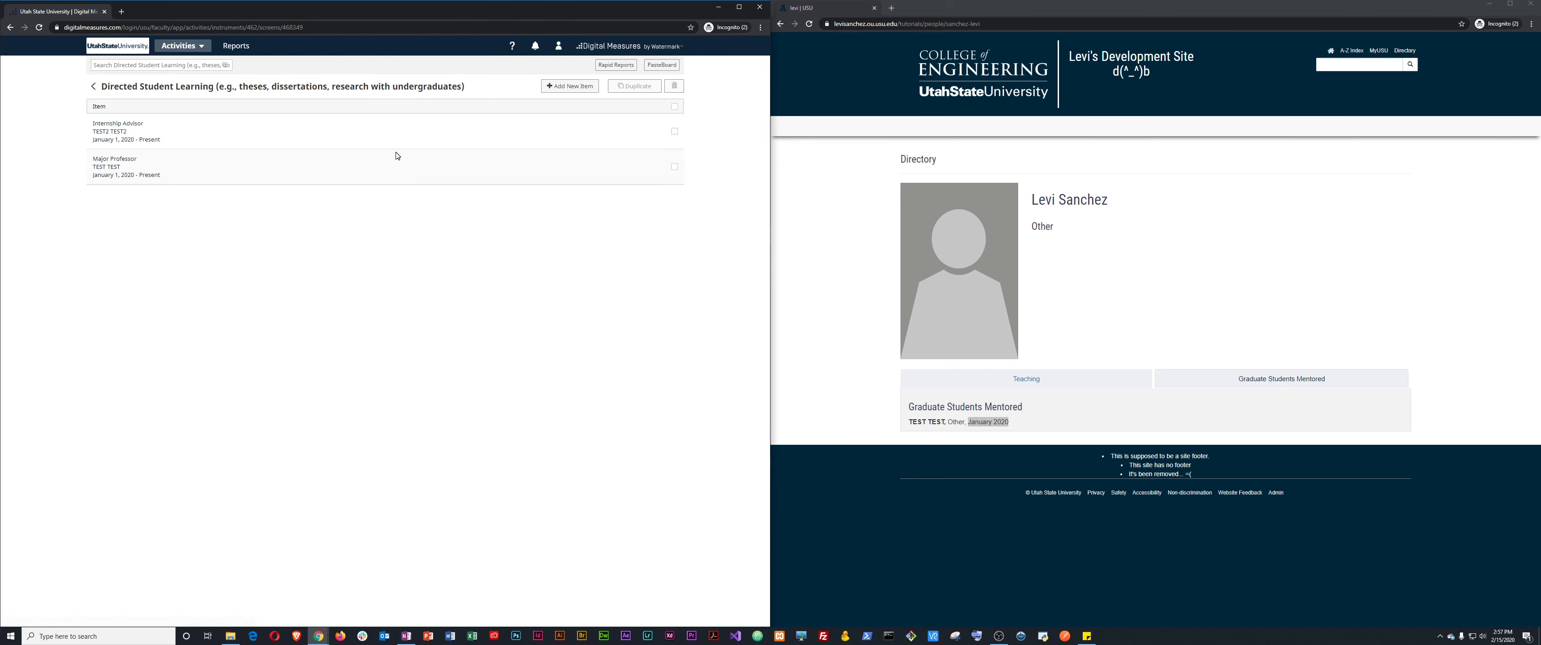
# Check the profile's Graduate Students Mentored list for the new entry.
pyautogui.click(851, 332)
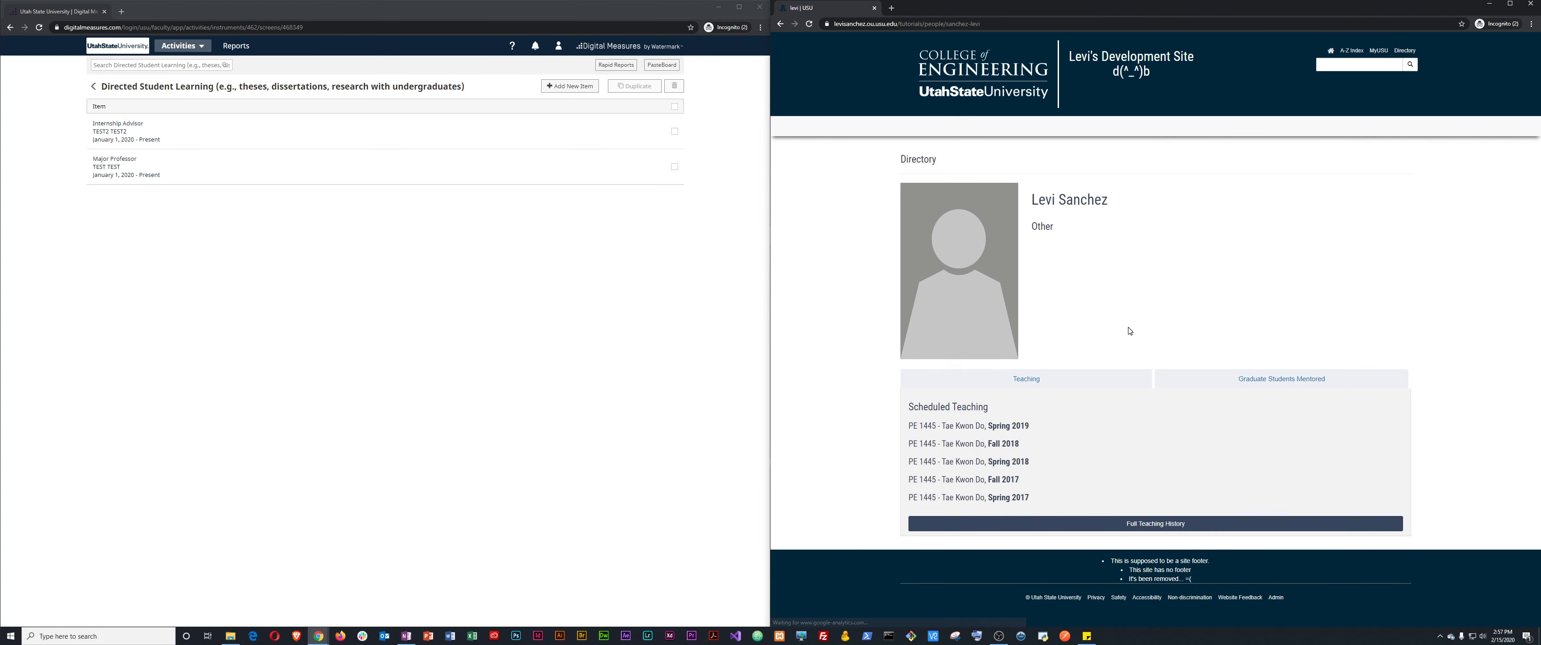
pyautogui.click(1291, 381)
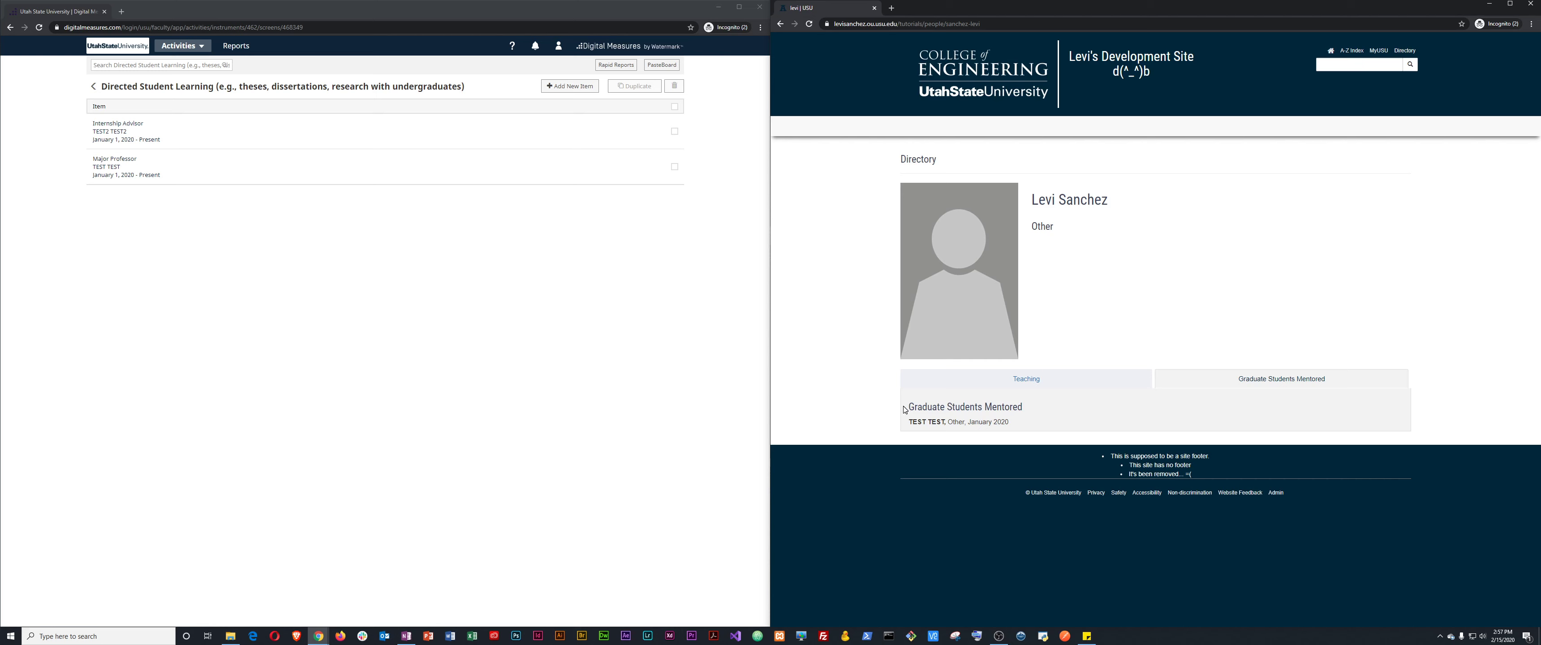
pyautogui.moveTo(904, 409); pyautogui.dragTo(1011, 411)
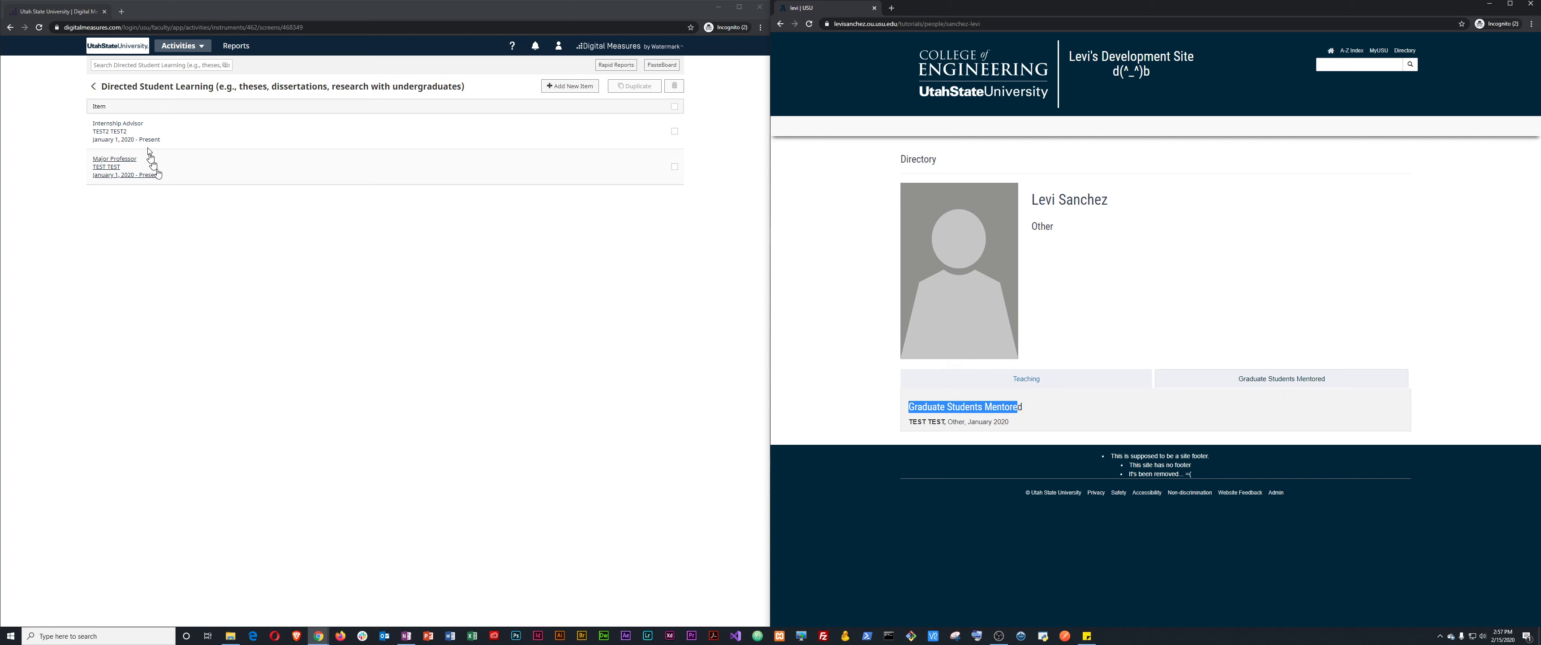
# Change the Internship Advisor entry to degree MS and department Dean's Office, then save.
pyautogui.click(129, 128)
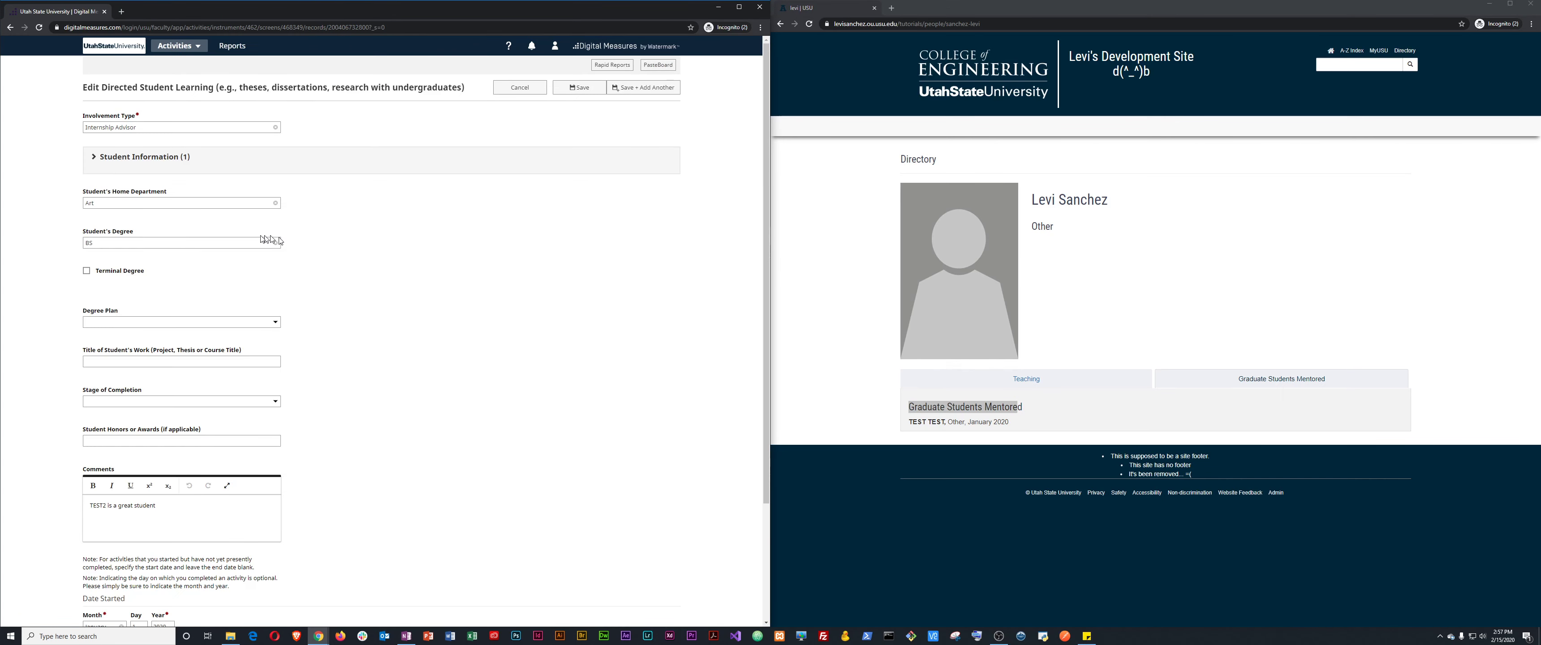
pyautogui.click(208, 244)
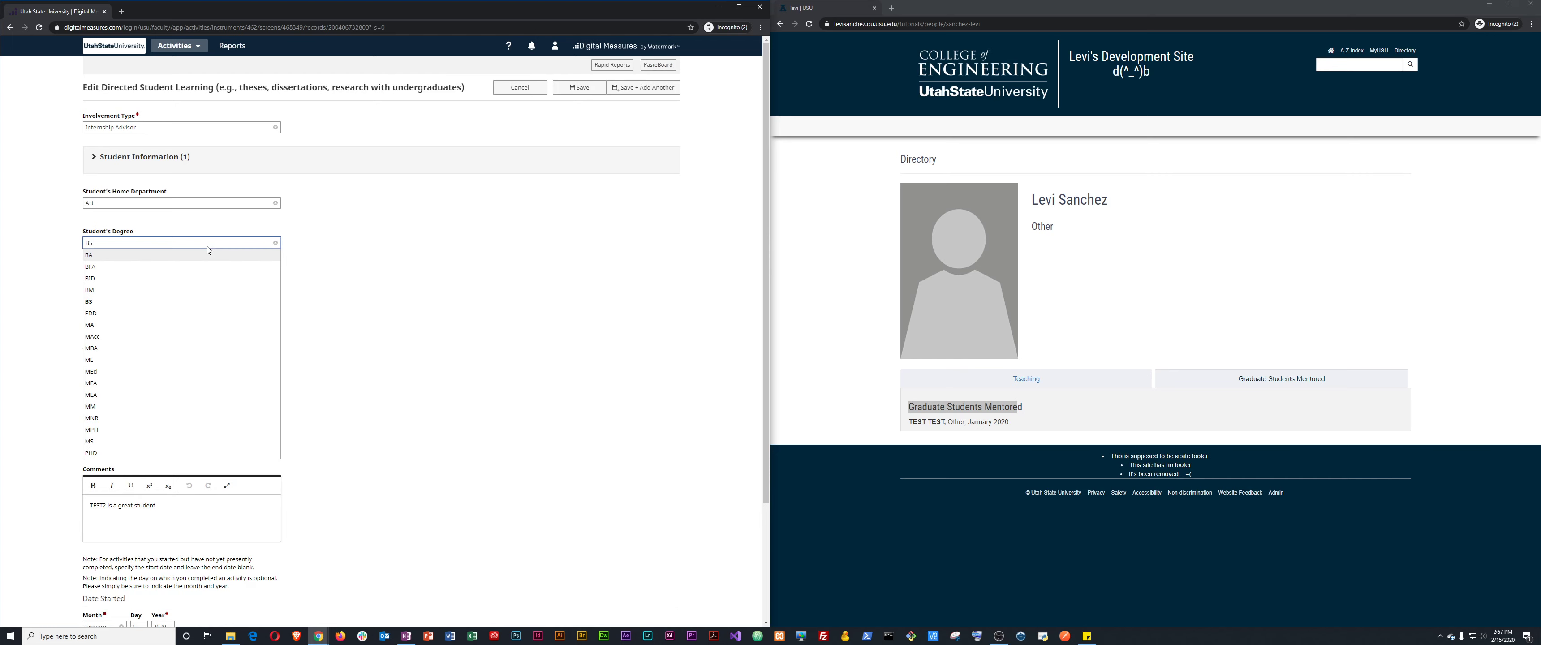
pyautogui.click(171, 443)
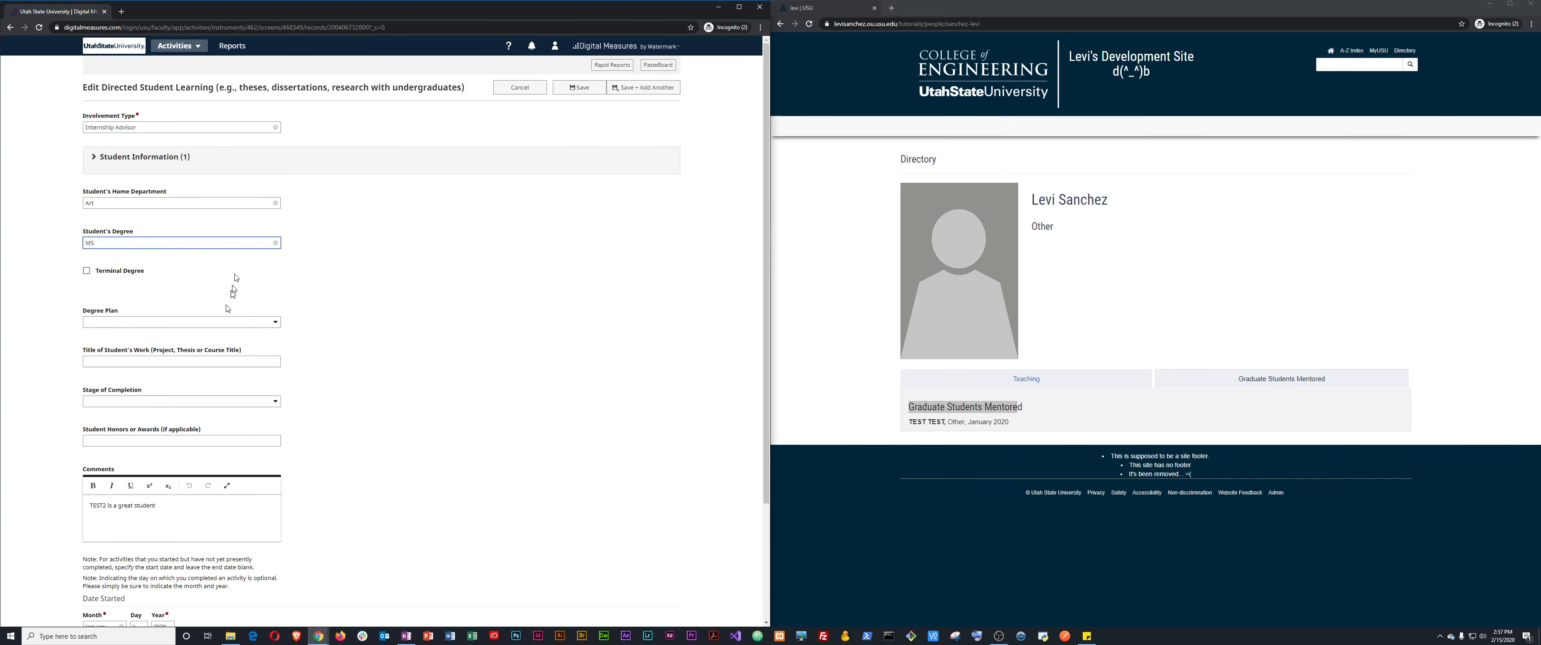
pyautogui.click(234, 204)
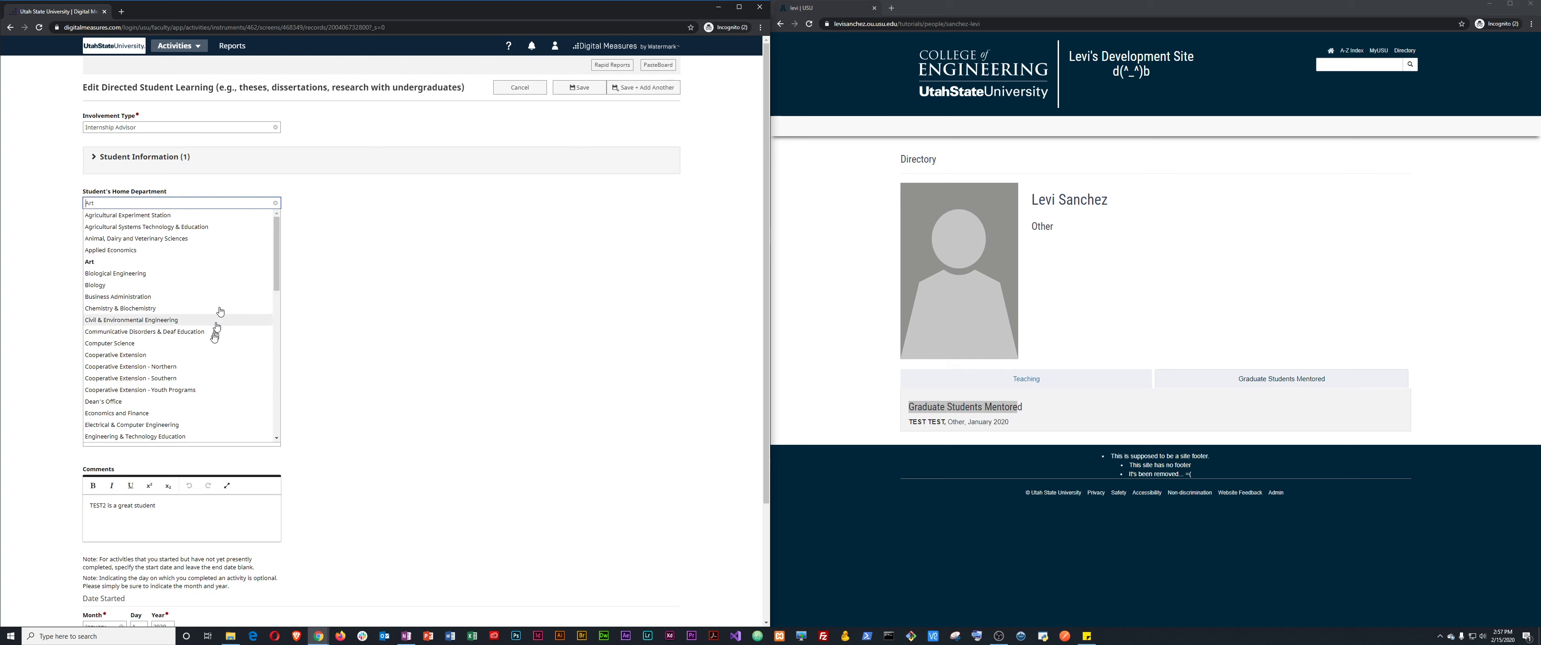
pyautogui.scroll(-1, 158, 350)
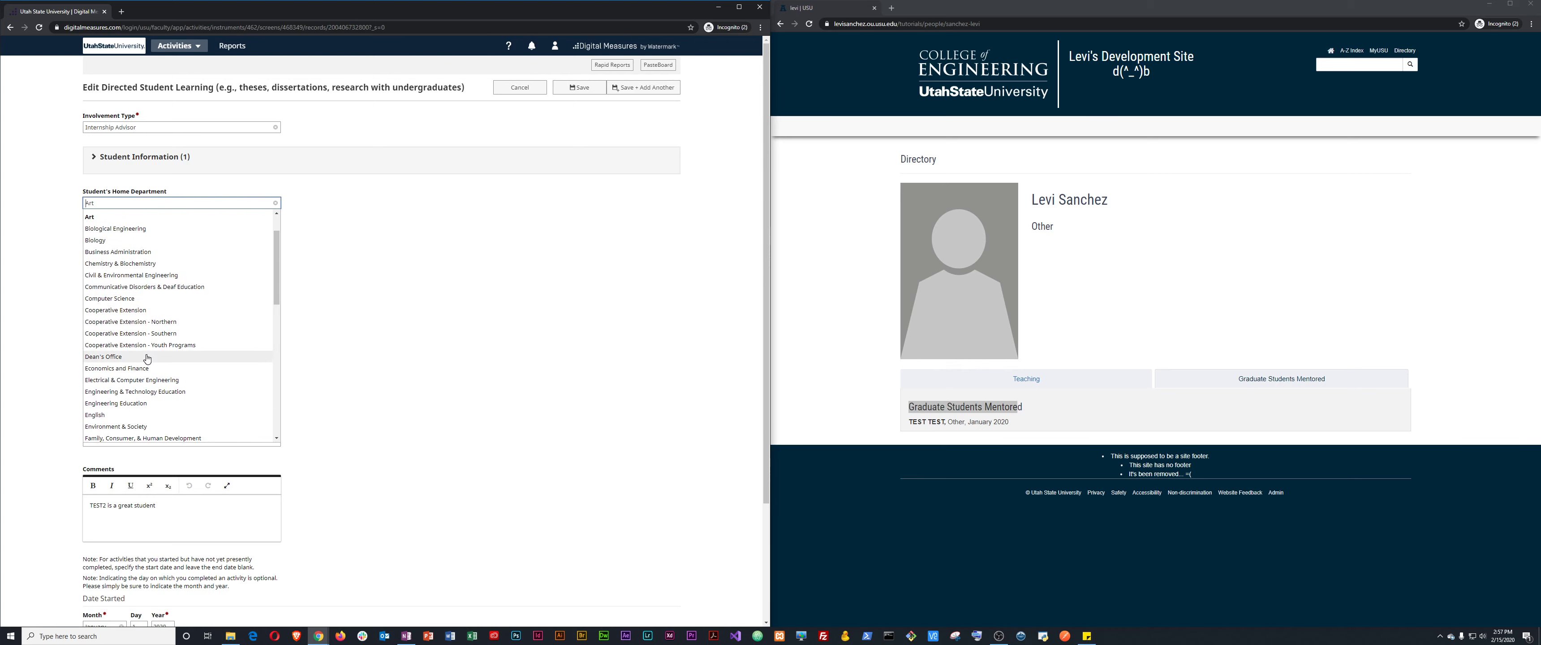
pyautogui.click(143, 358)
pyautogui.scroll(-3, 443, 403)
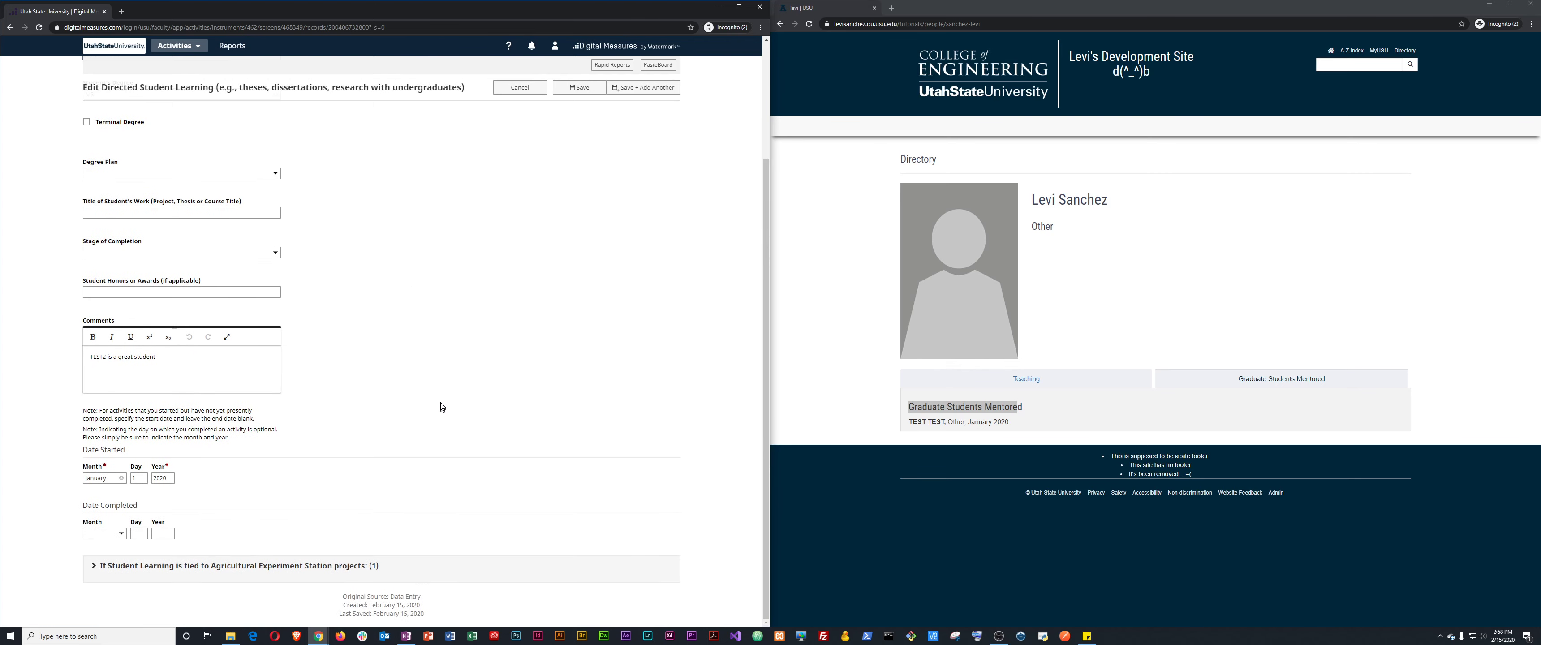
pyautogui.scroll(3, 522, 139)
pyautogui.click(580, 88)
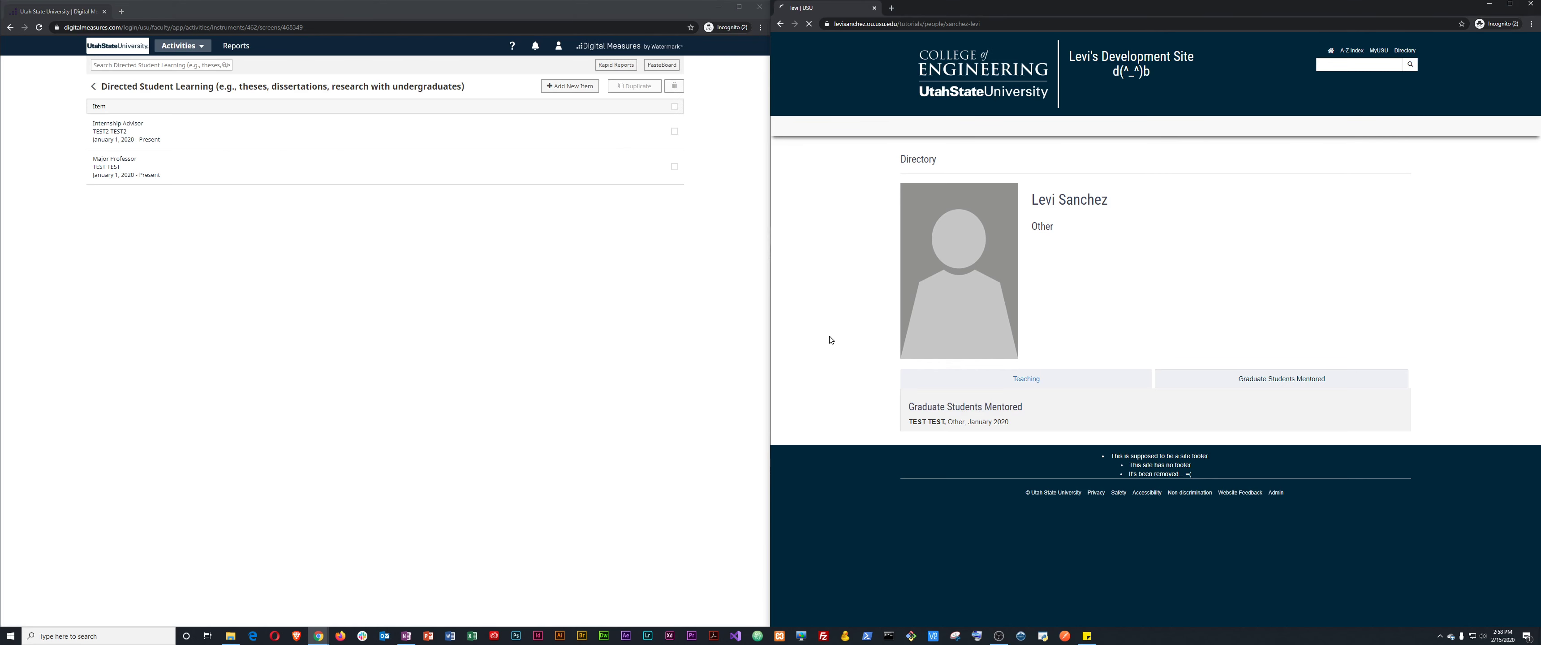
# Mark the TEST2 entry's degree as a Terminal Degree and save.
pyautogui.click(1298, 383)
pyautogui.click(103, 134)
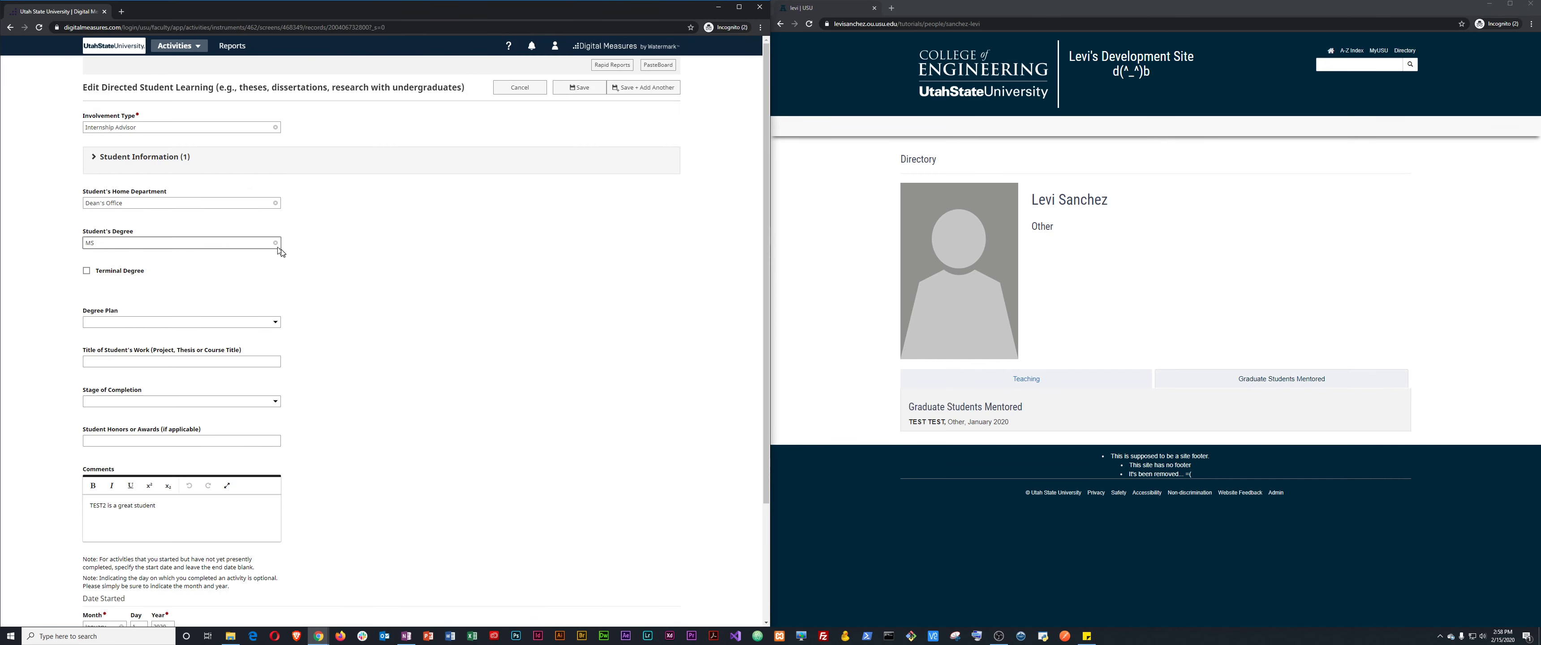
pyautogui.click(202, 247)
pyautogui.click(447, 256)
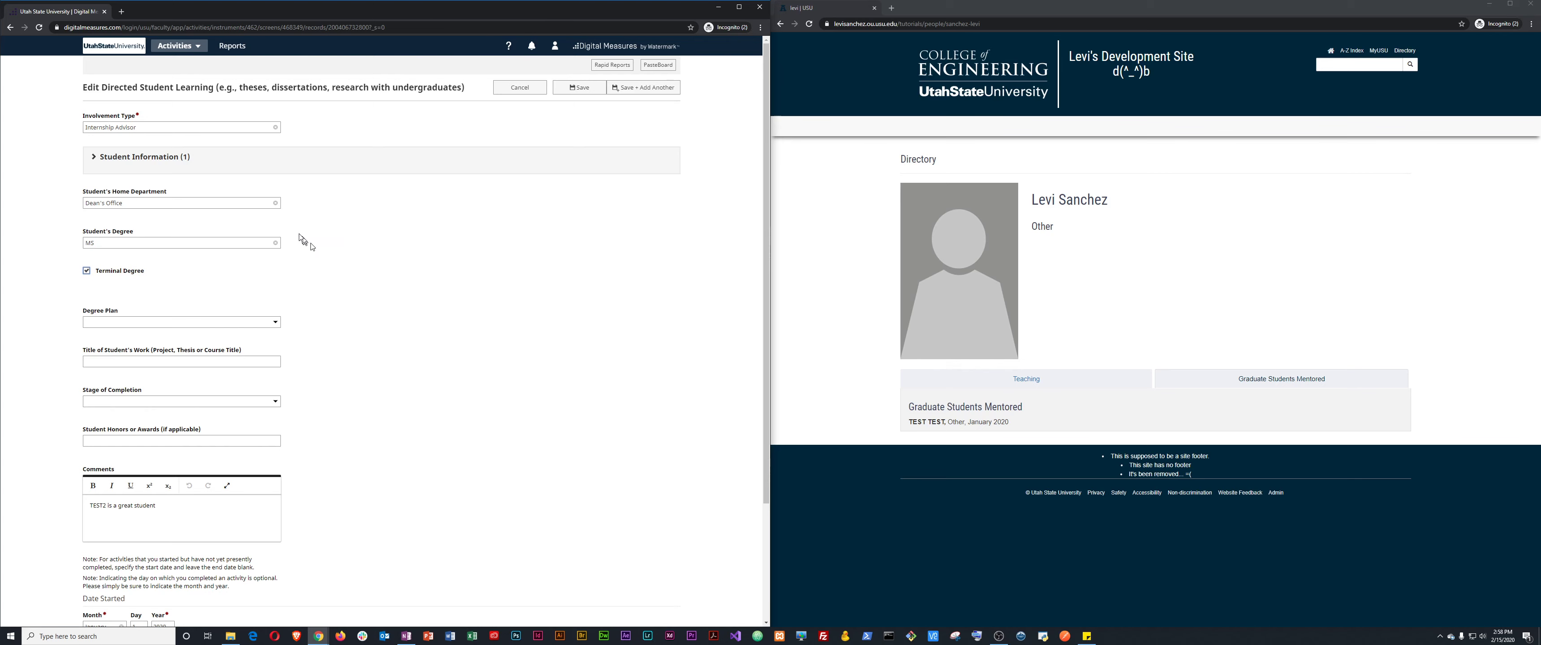
pyautogui.click(590, 89)
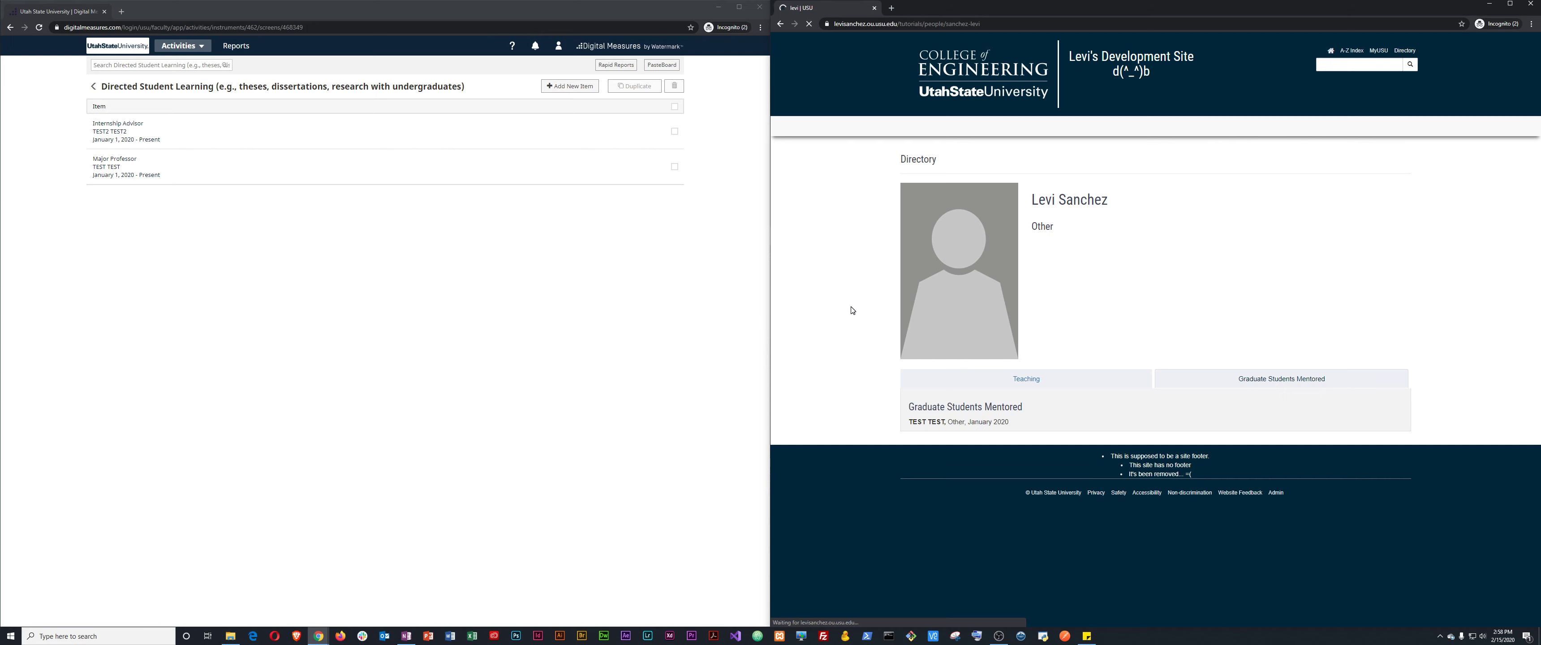
# Change that entry's Involvement Type from Internship Advisor to Major Professor and save.
pyautogui.click(1316, 378)
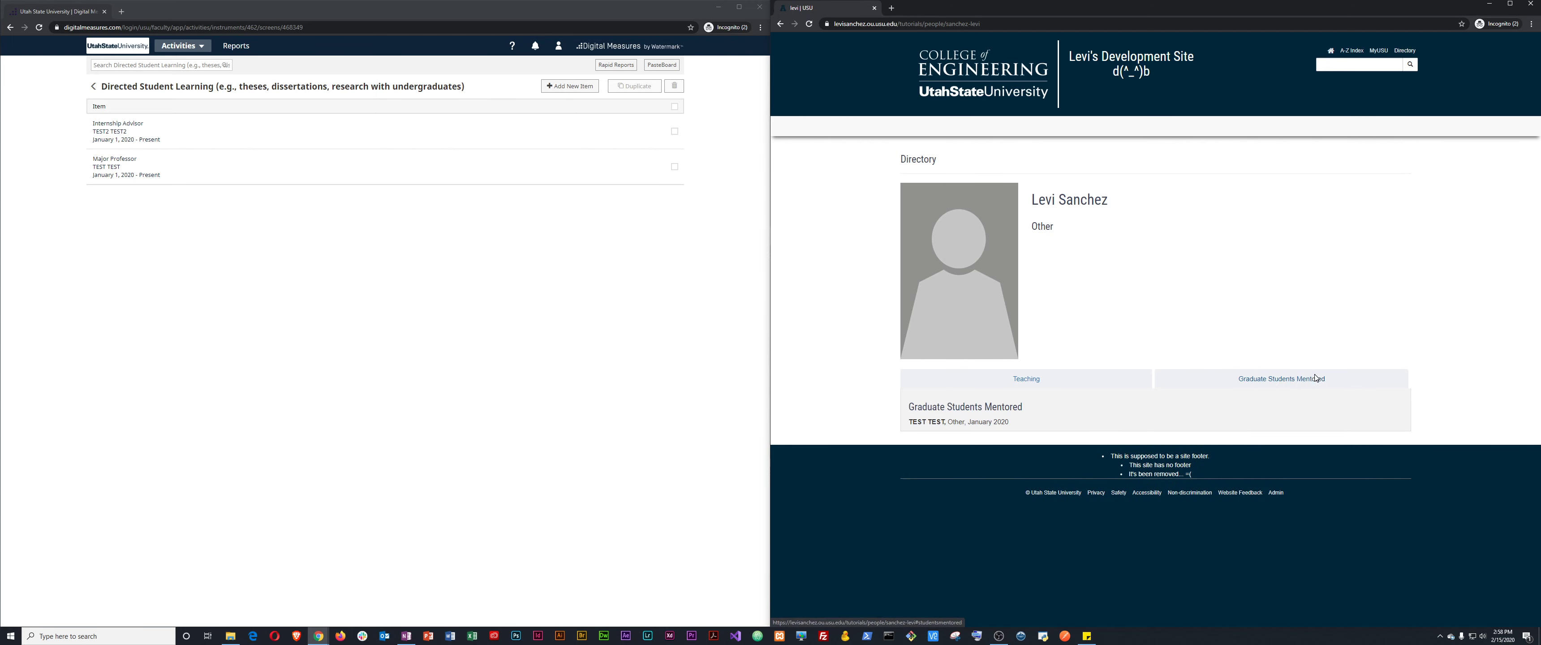
pyautogui.click(1047, 384)
pyautogui.click(121, 139)
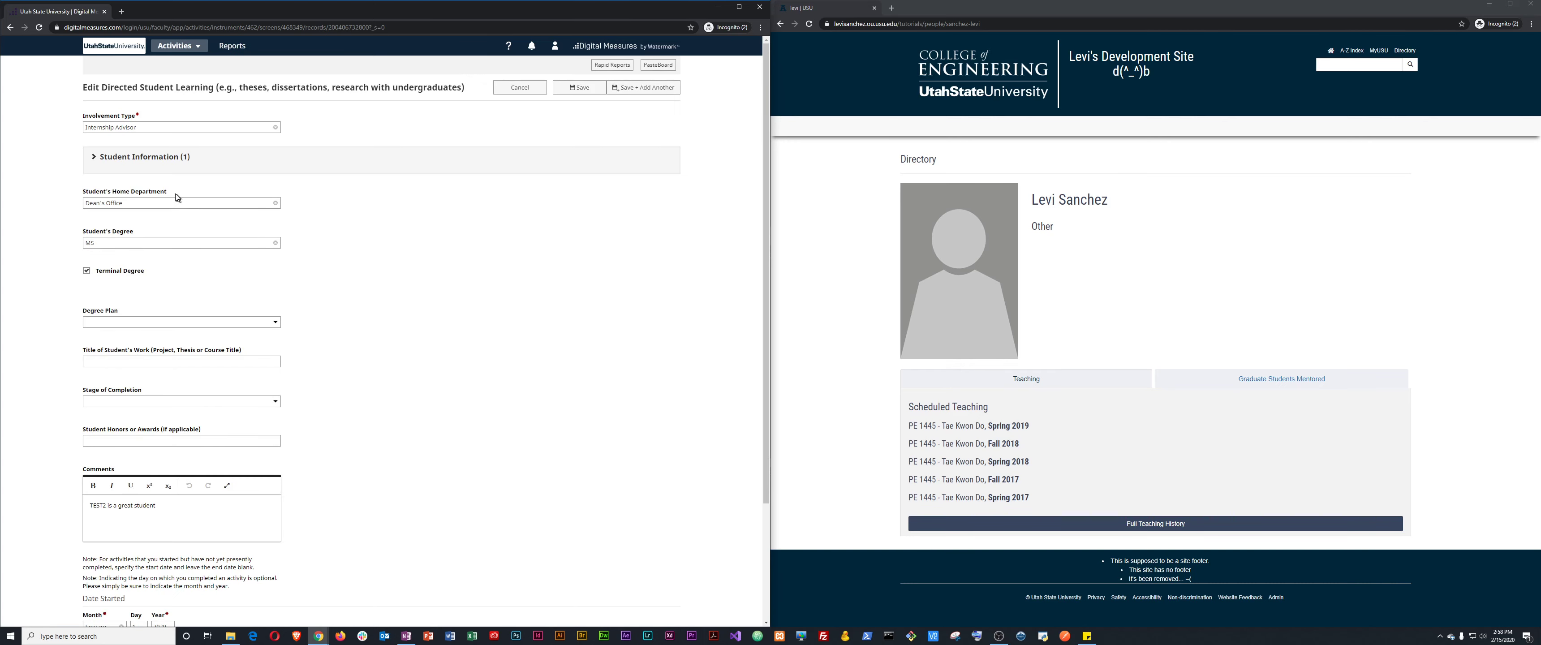
pyautogui.scroll(-3, 492, 449)
pyautogui.scroll(3, 492, 449)
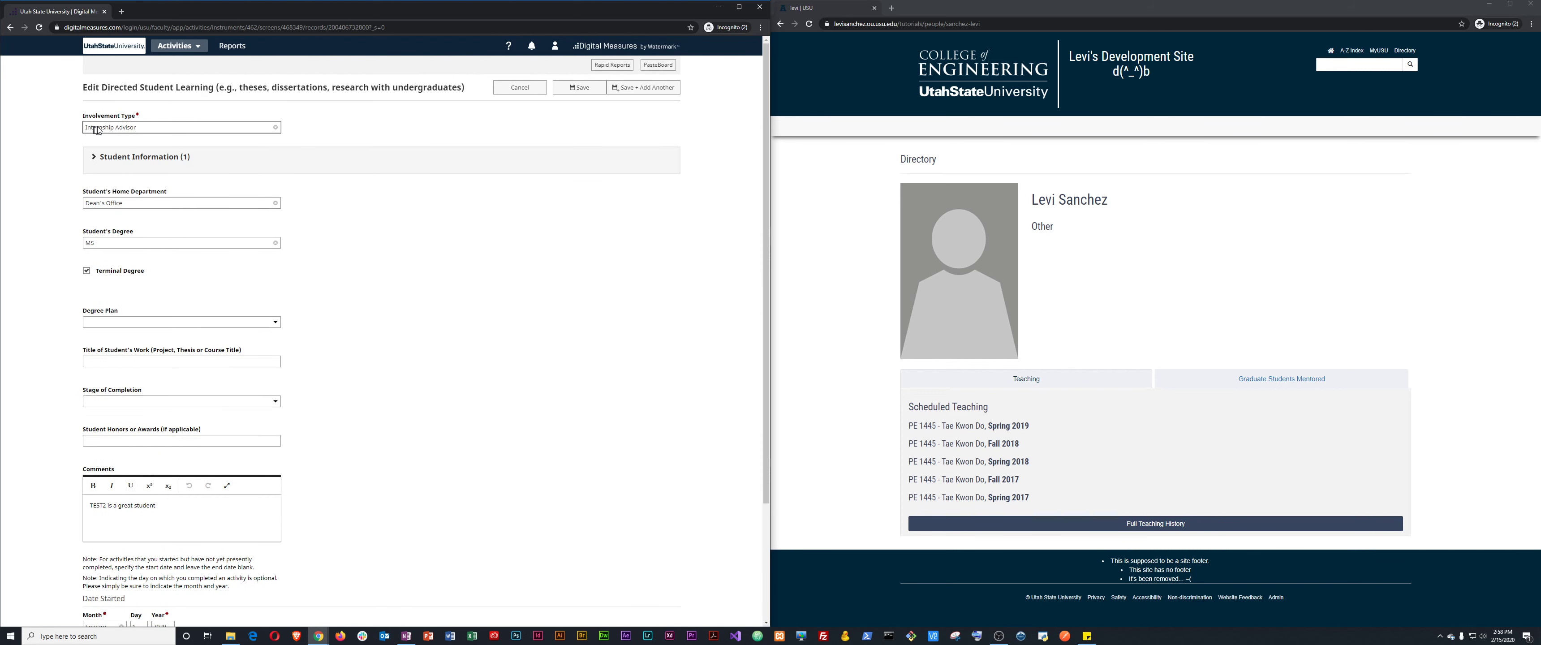
pyautogui.click(147, 130)
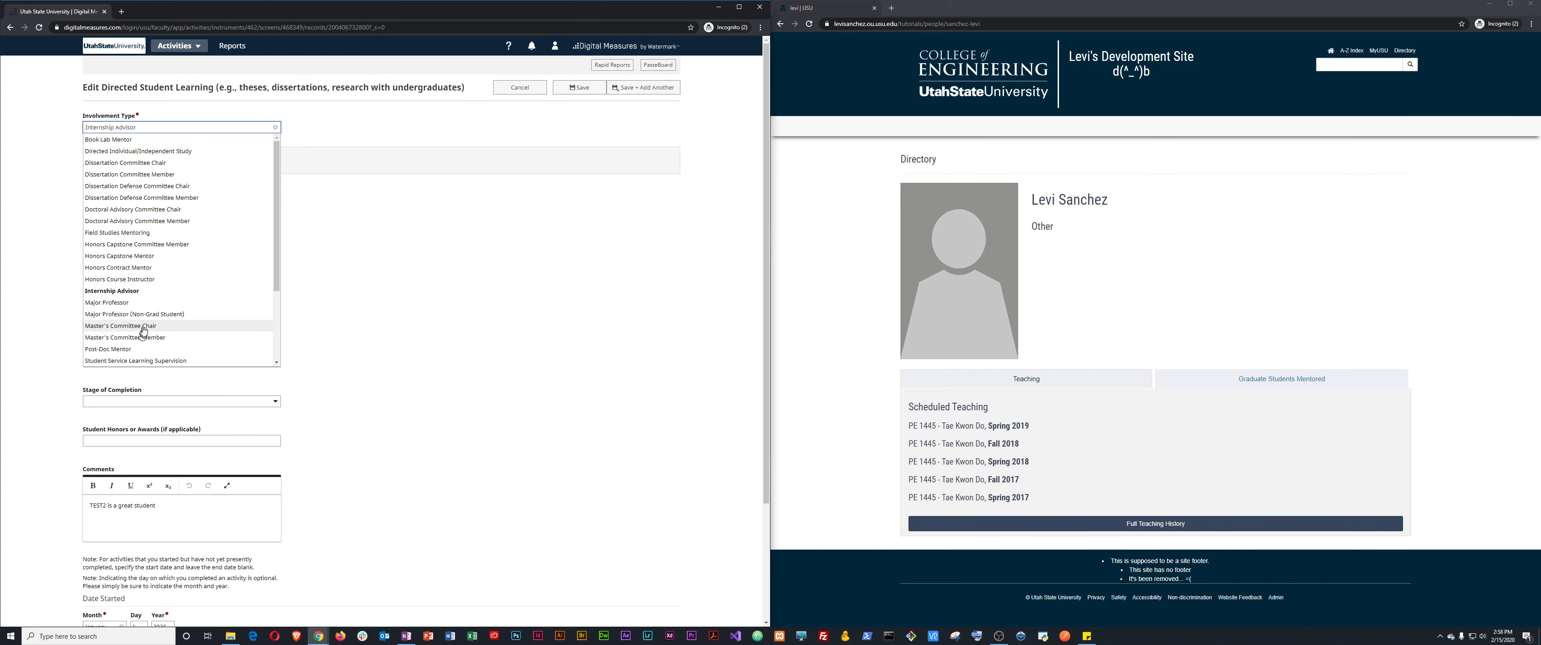
pyautogui.click(106, 302)
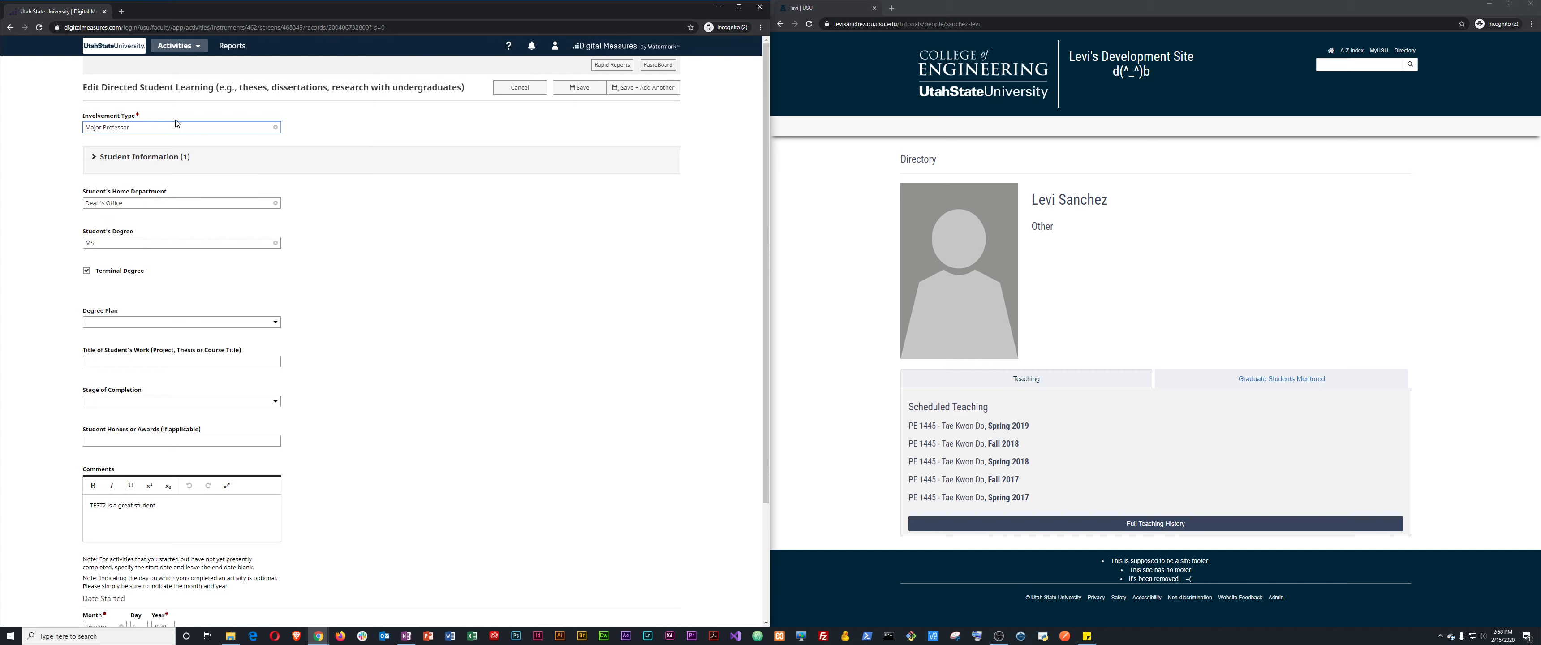
pyautogui.click(579, 87)
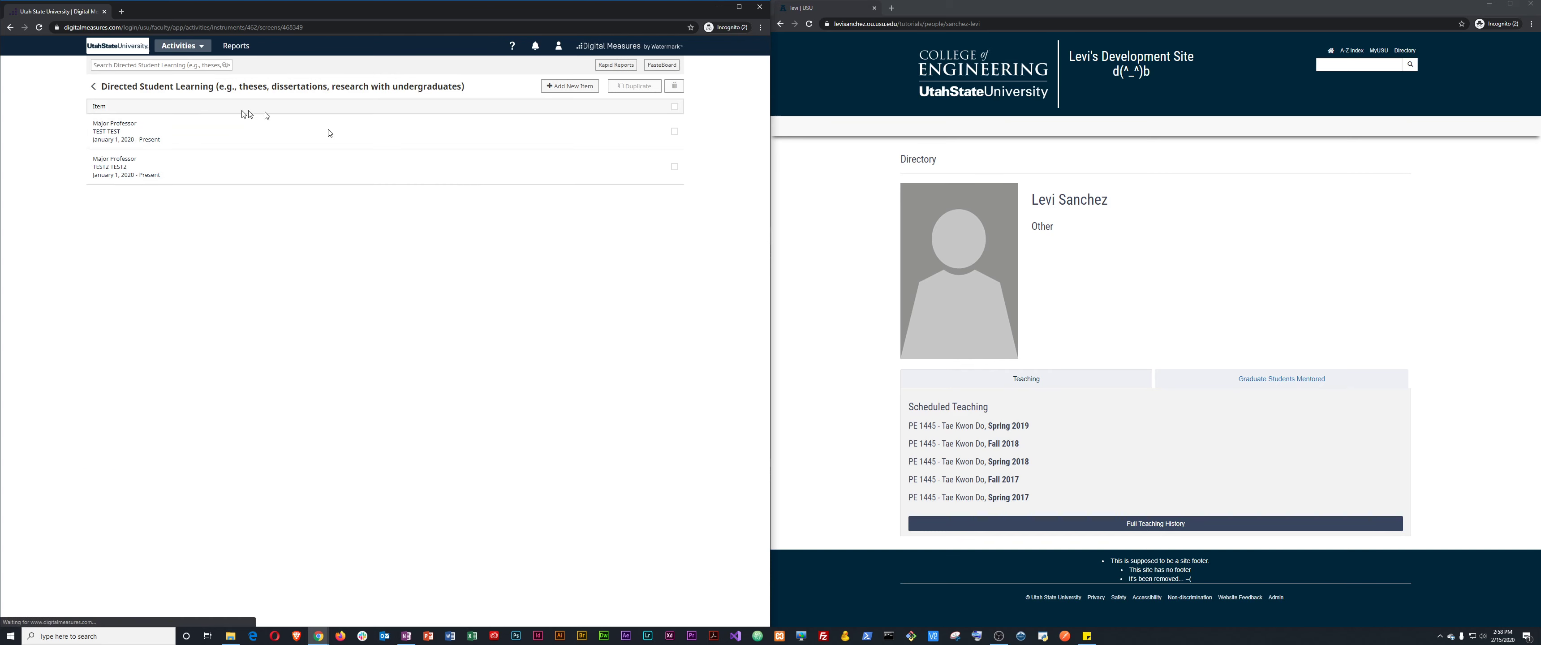
# Show Graduate Students Mentored on the profile, listing TEST (Other) and TEST2 (Dean's Office), January 2020.
pyautogui.click(792, 359)
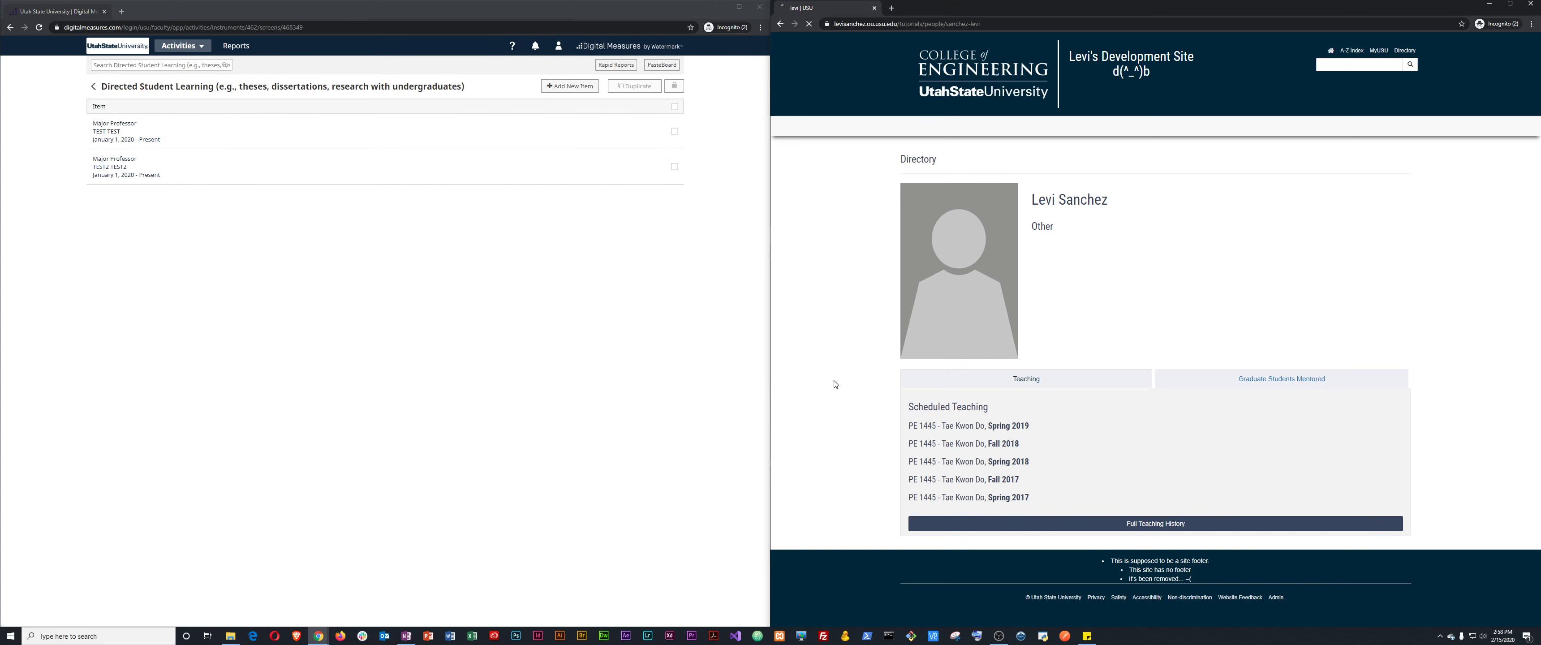
pyautogui.click(1260, 381)
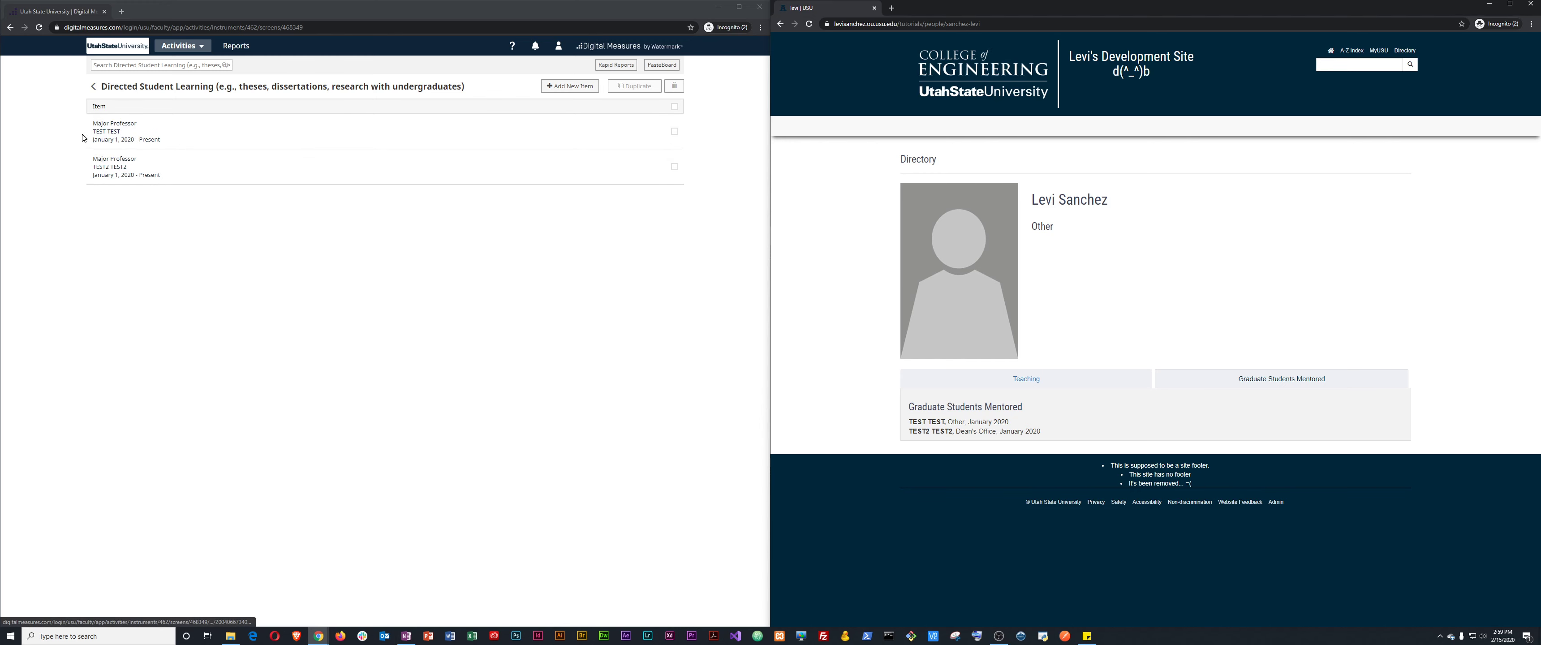
# Delete the TEST TEST Major Professor entry from Directed Student Learning.
pyautogui.click(674, 131)
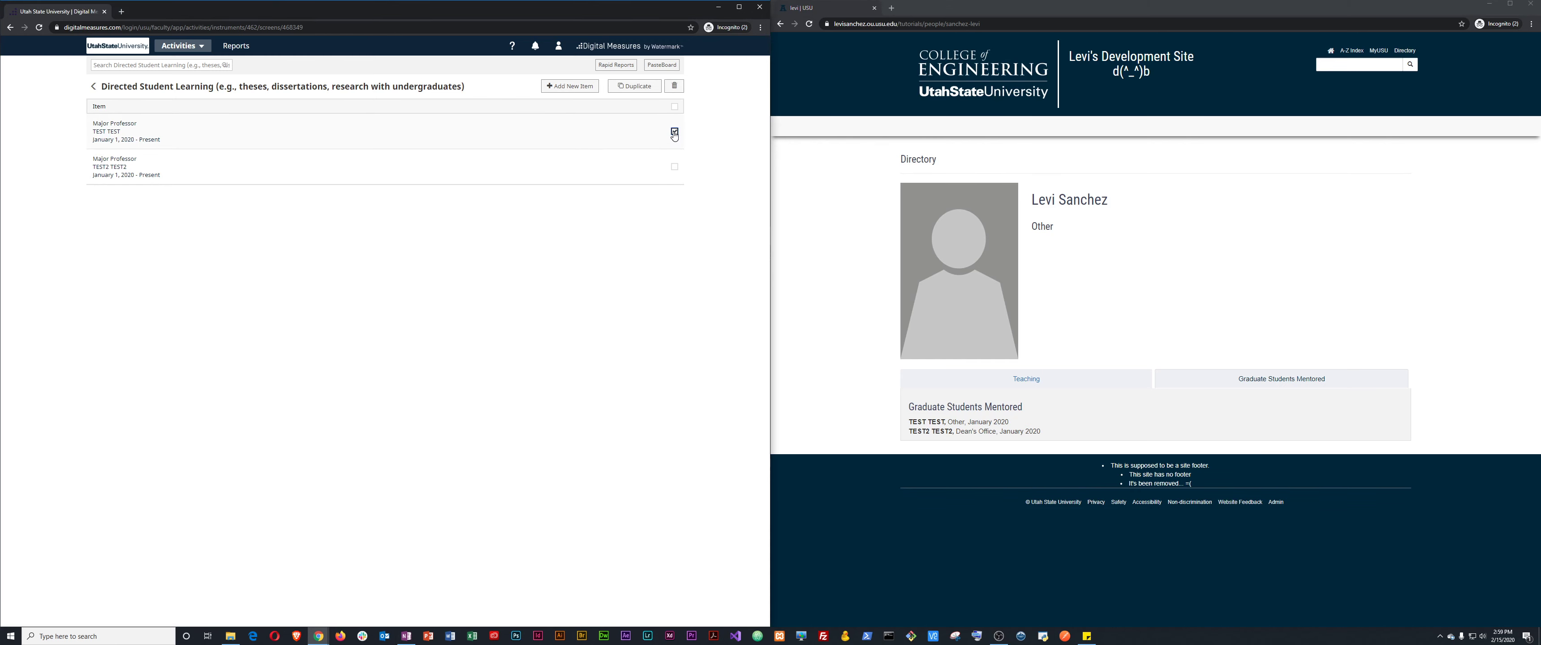
pyautogui.click(674, 88)
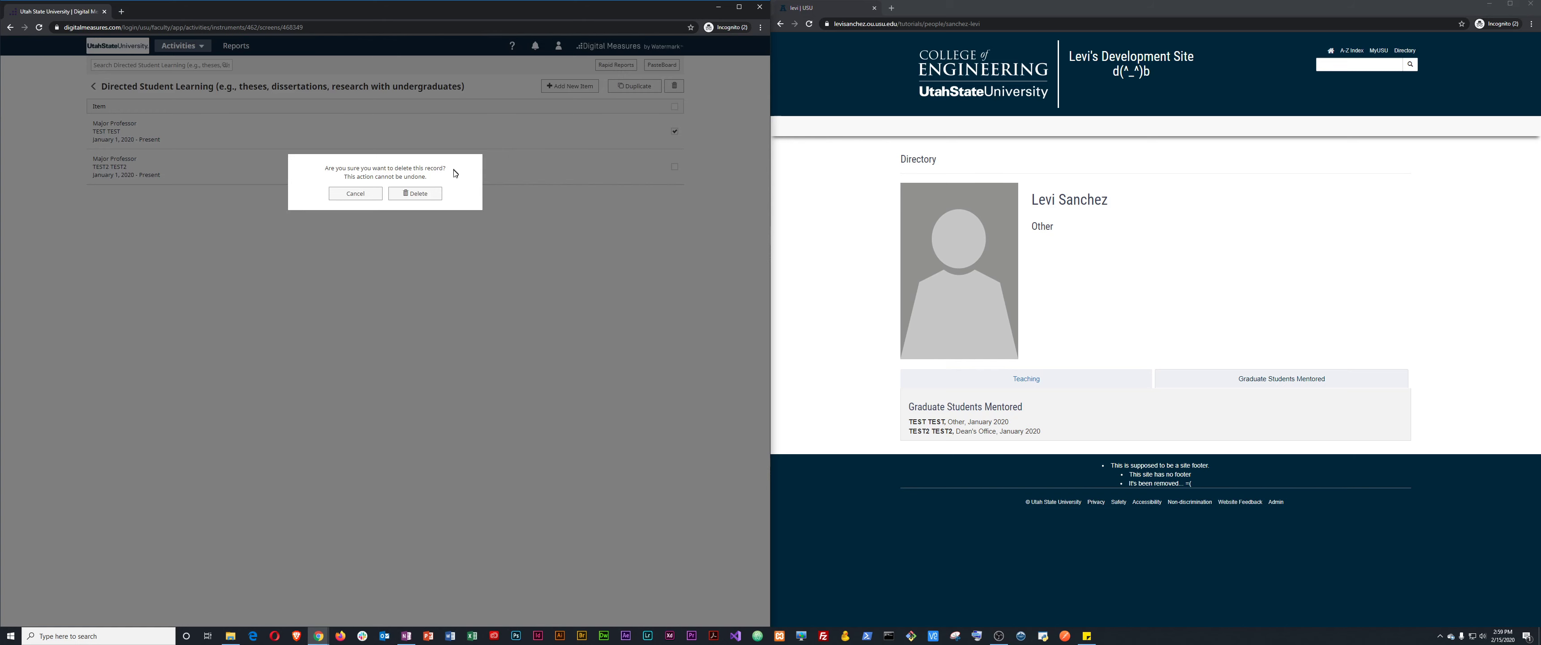
pyautogui.click(423, 196)
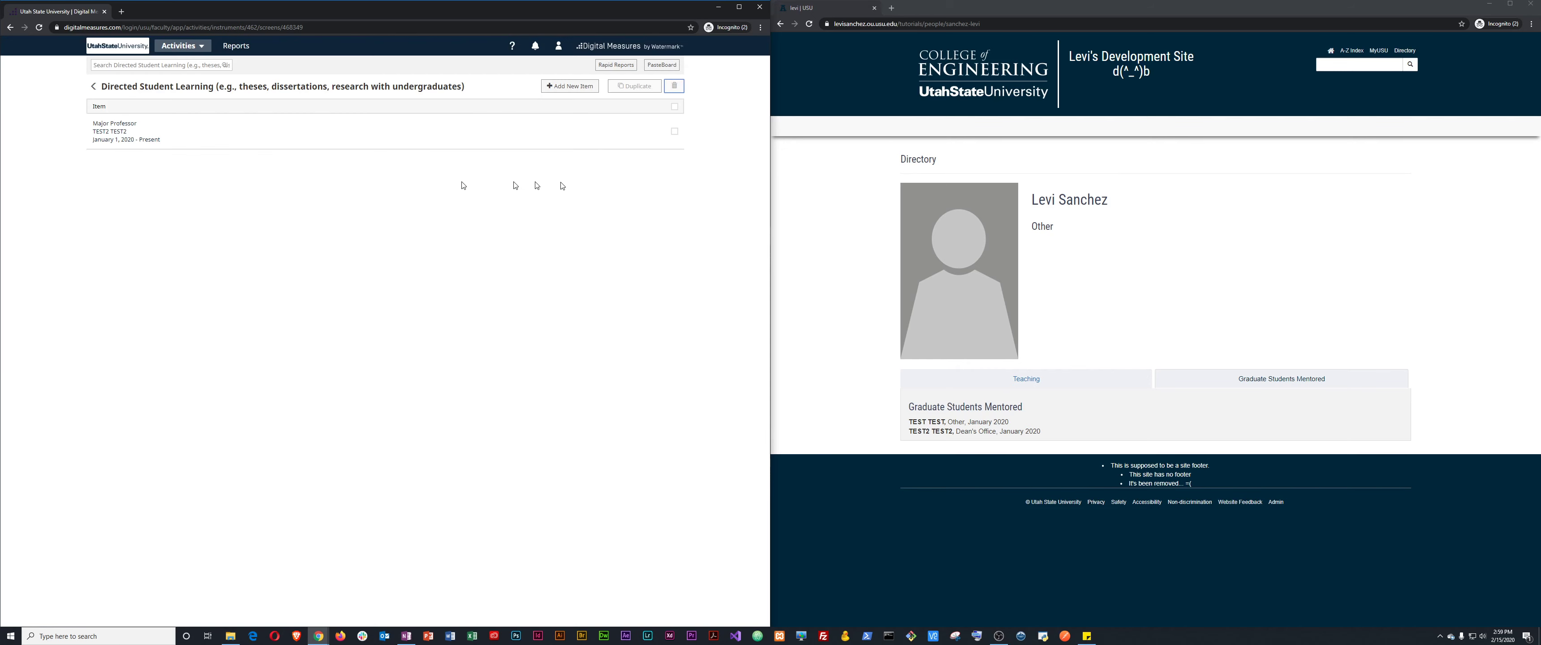
# Check the profile's Graduate Students Mentored list and teaching list for the updated entries.
pyautogui.click(846, 328)
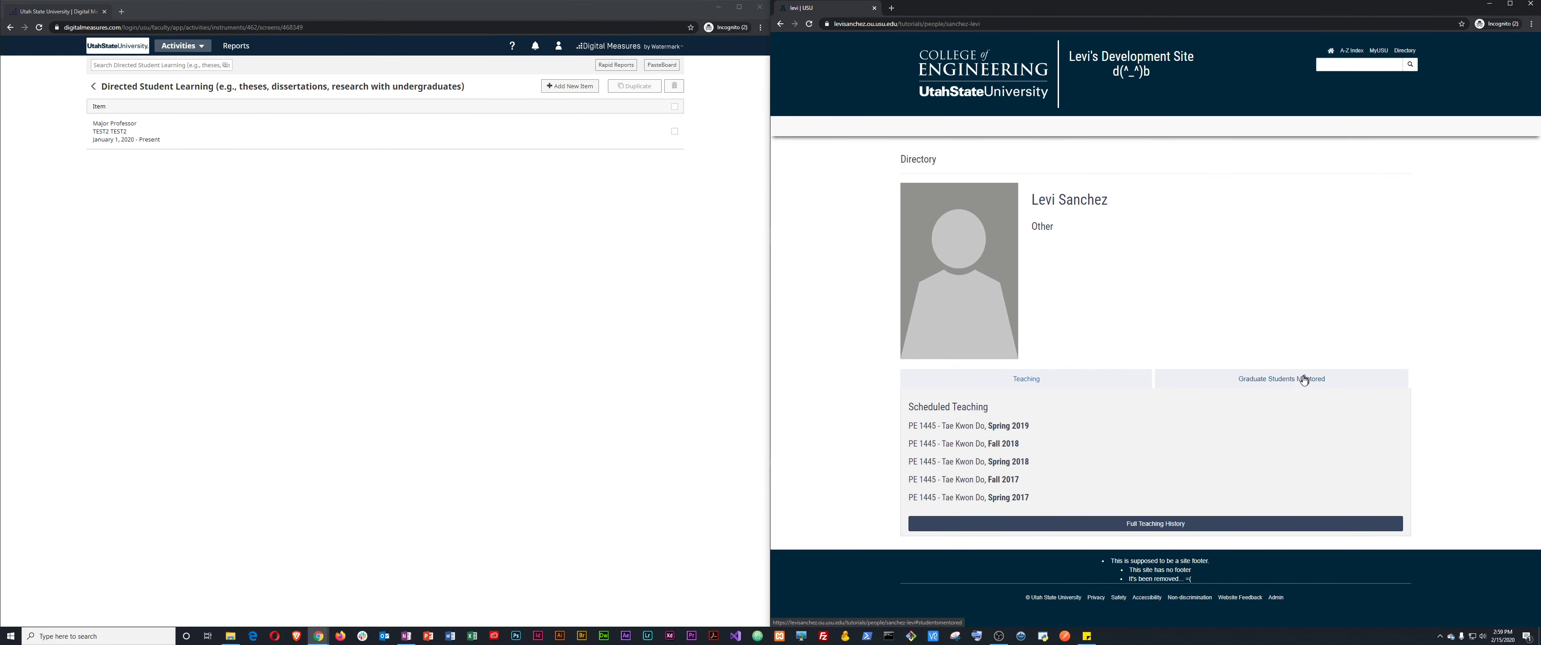
pyautogui.click(1260, 374)
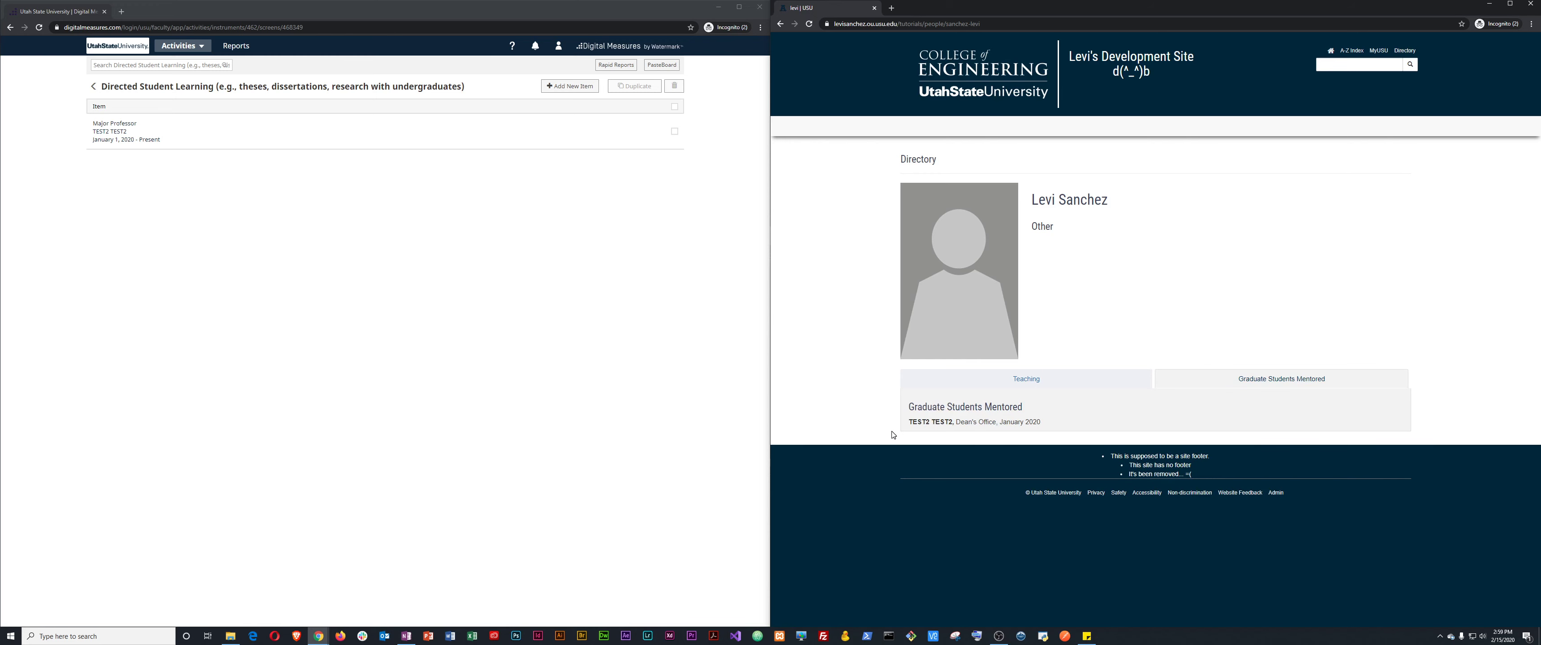
pyautogui.click(1024, 378)
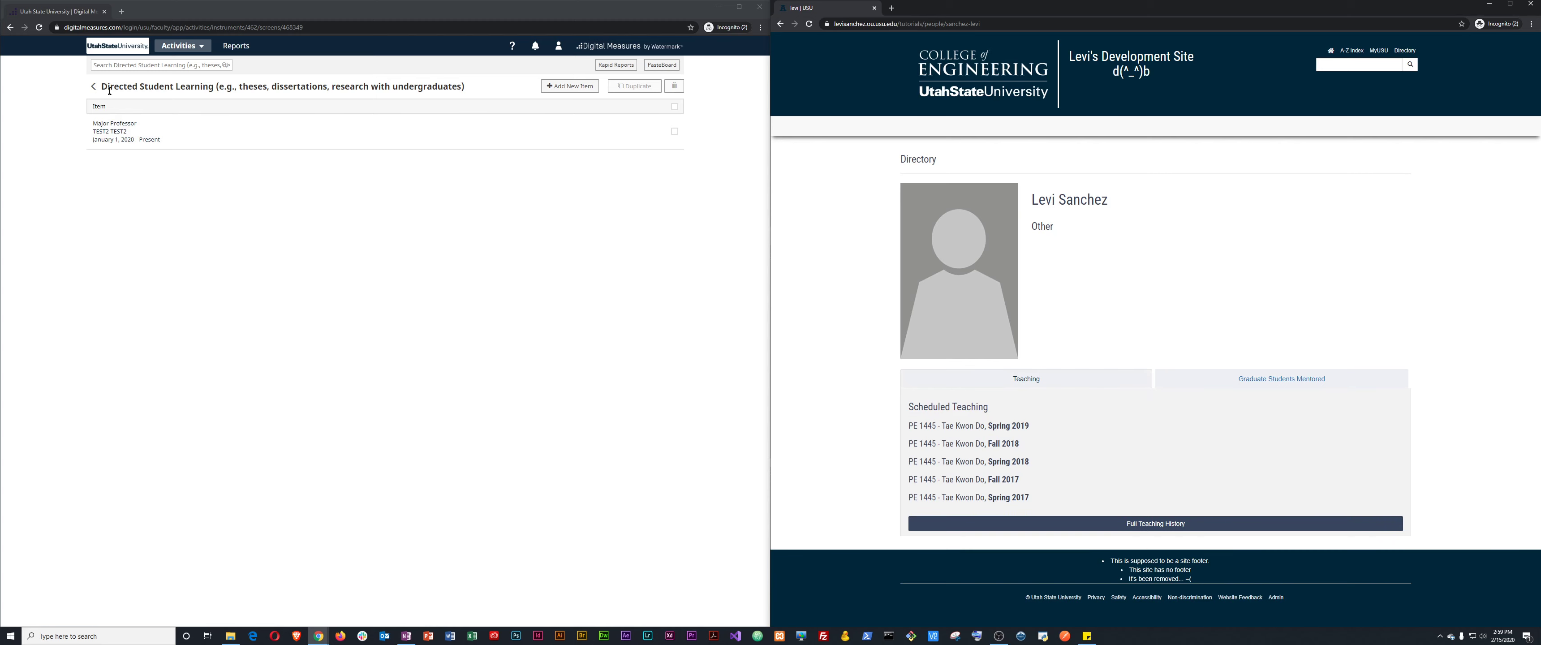
# Go back to all activities, open Education under General Information, and add a new item.
pyautogui.click(93, 88)
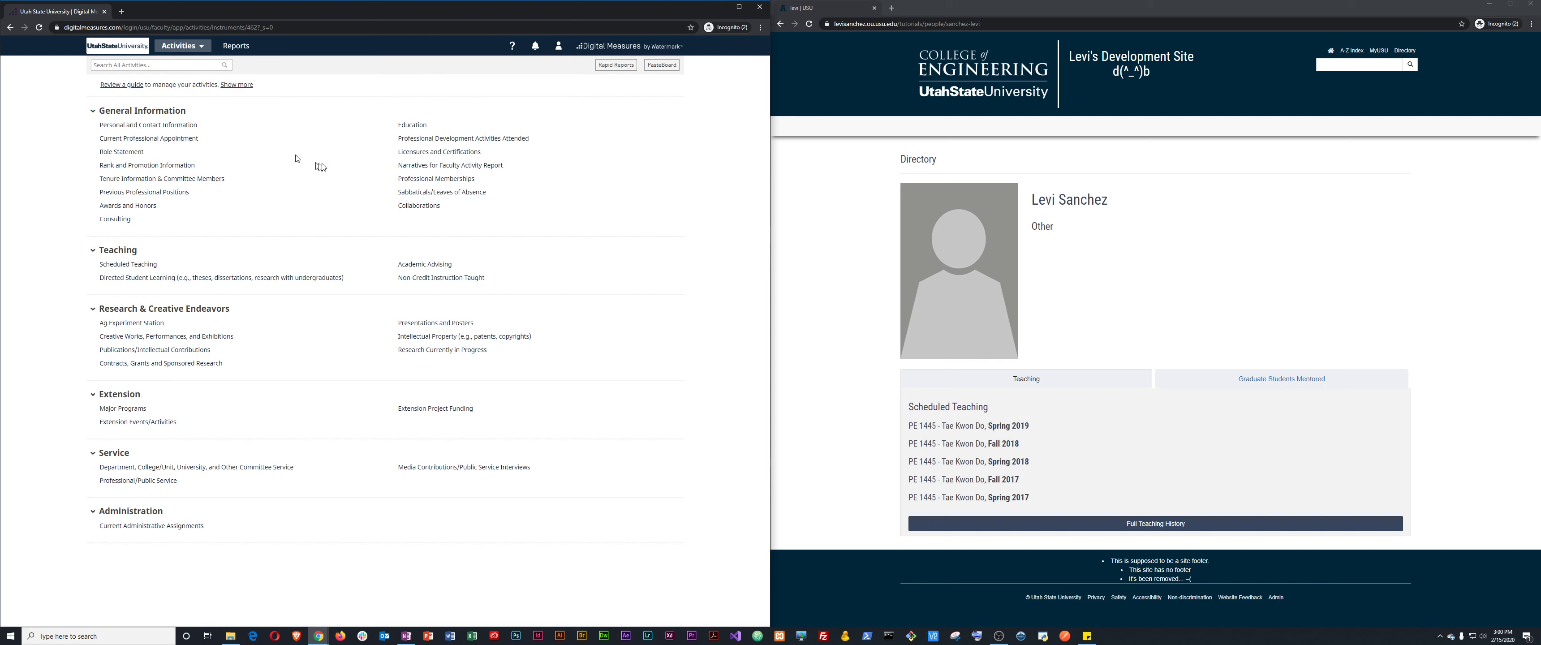
pyautogui.click(410, 128)
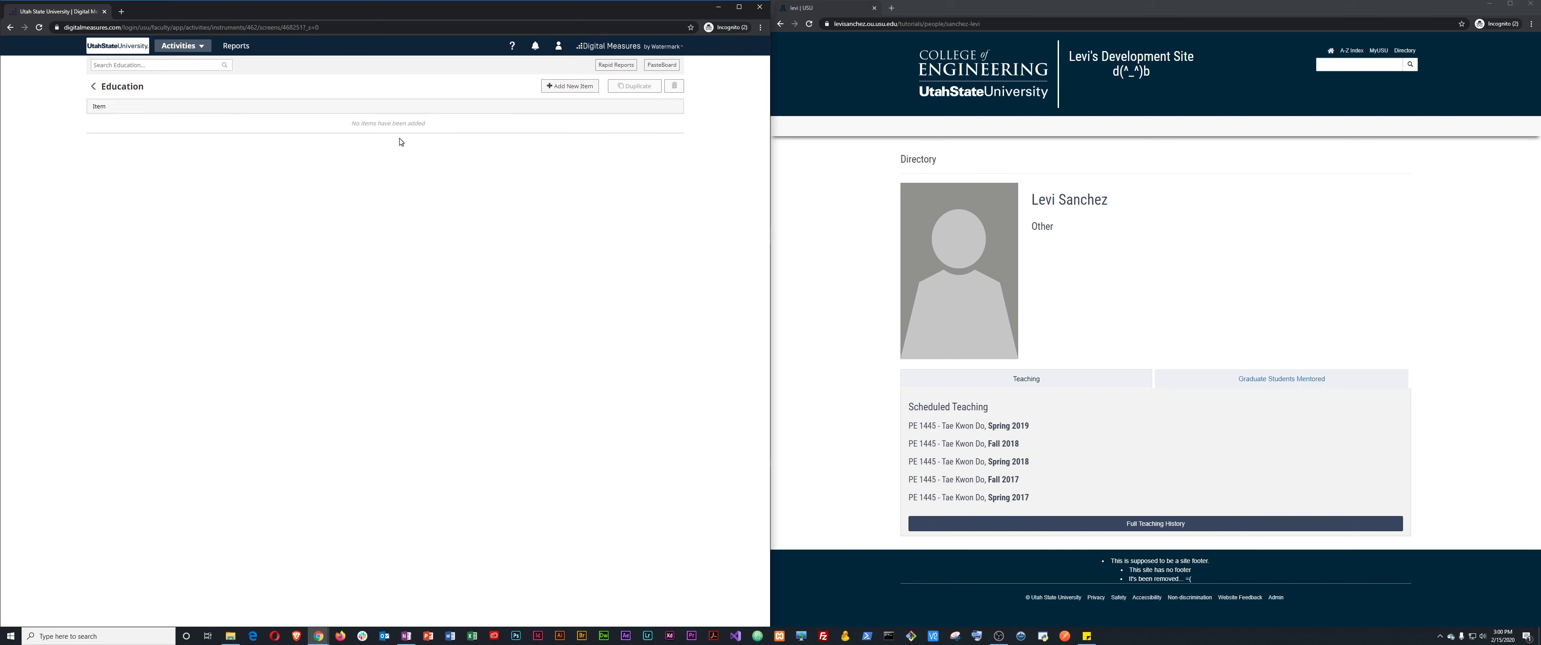
pyautogui.click(566, 88)
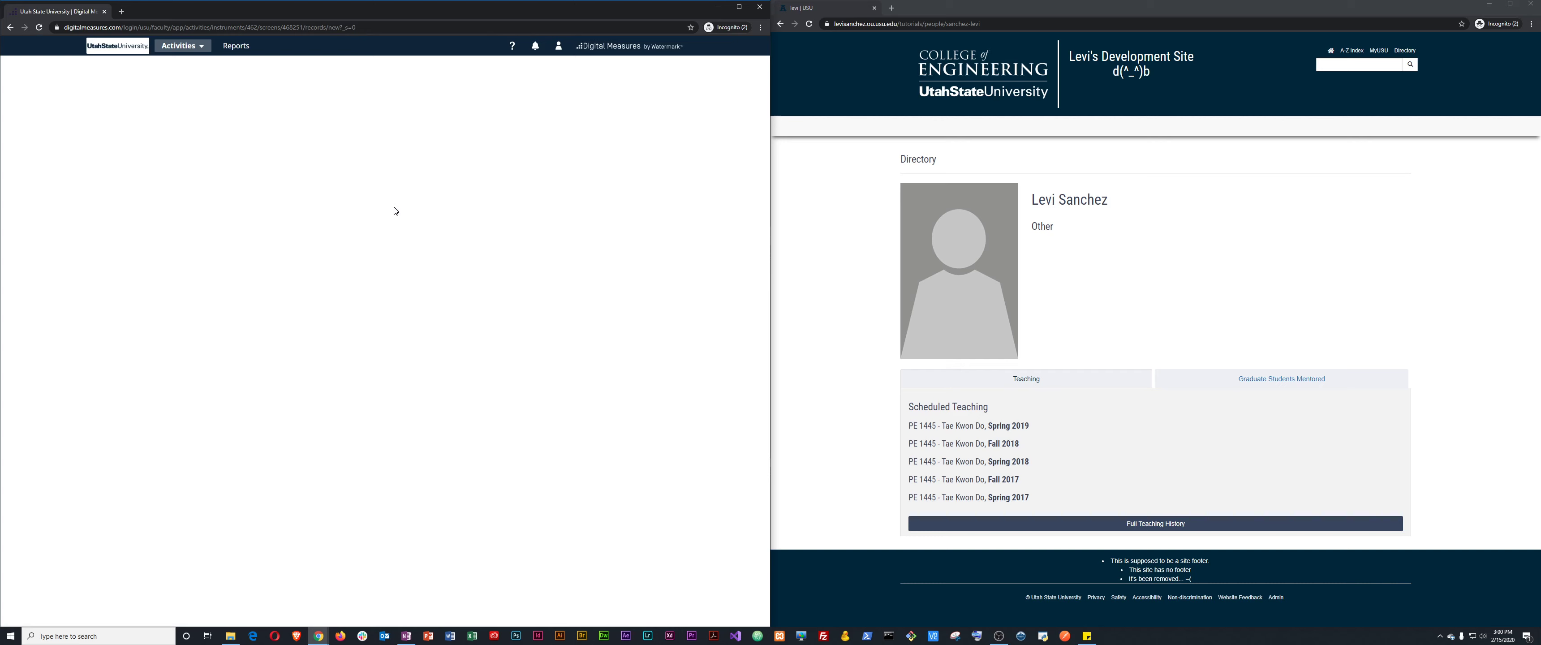
# Enter degree BS, institution Utah State University, location Logan, and major Behavioral Psychology.
pyautogui.click(191, 127)
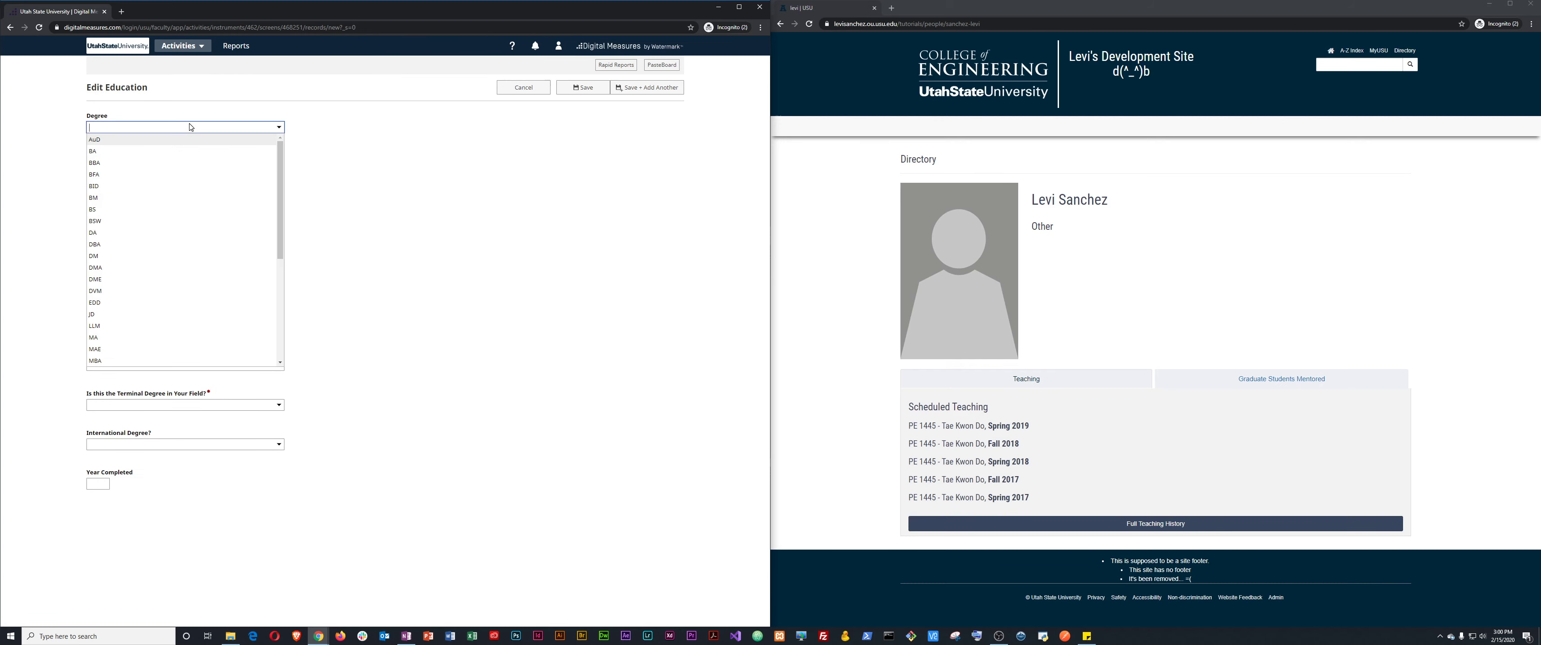
pyautogui.click(143, 209)
pyautogui.click(179, 170)
pyautogui.write('Utah St')
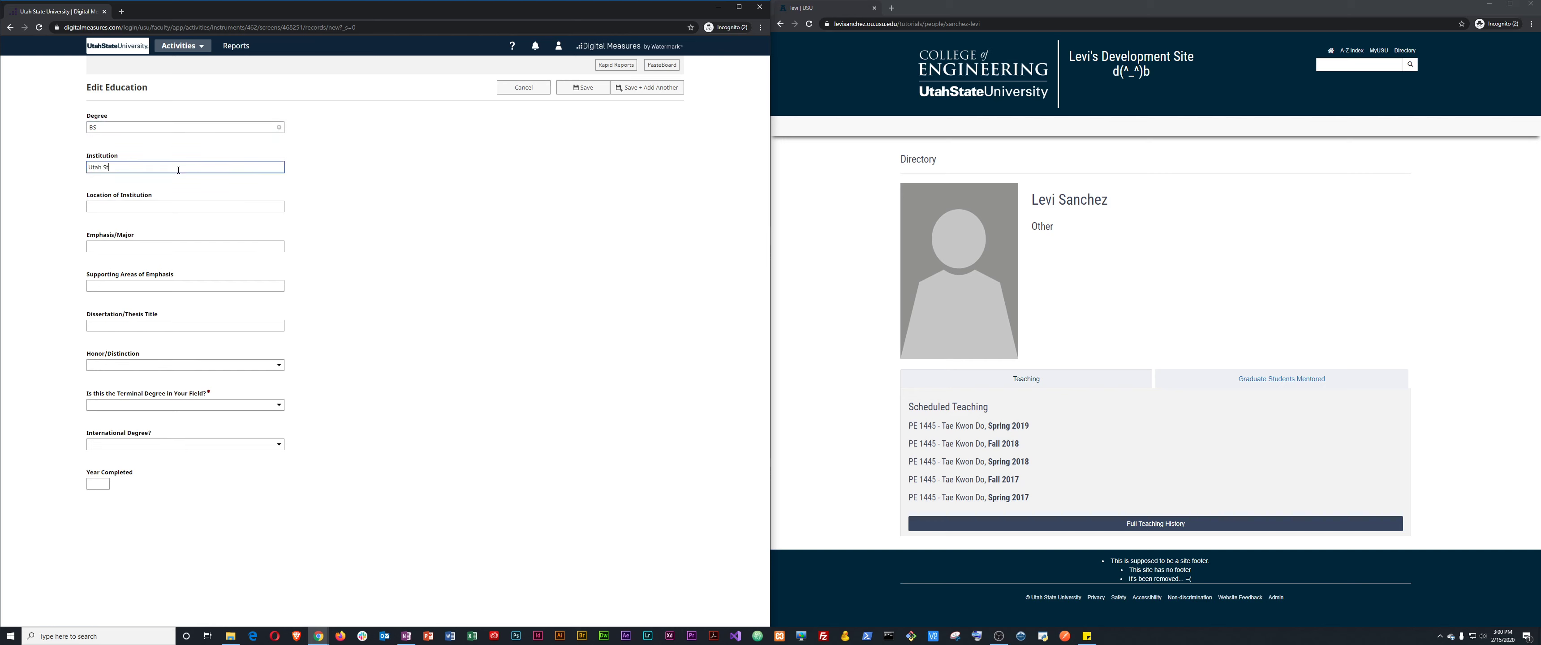
pyautogui.write('ate University')
pyautogui.press('Tab')
pyautogui.write('Loga')
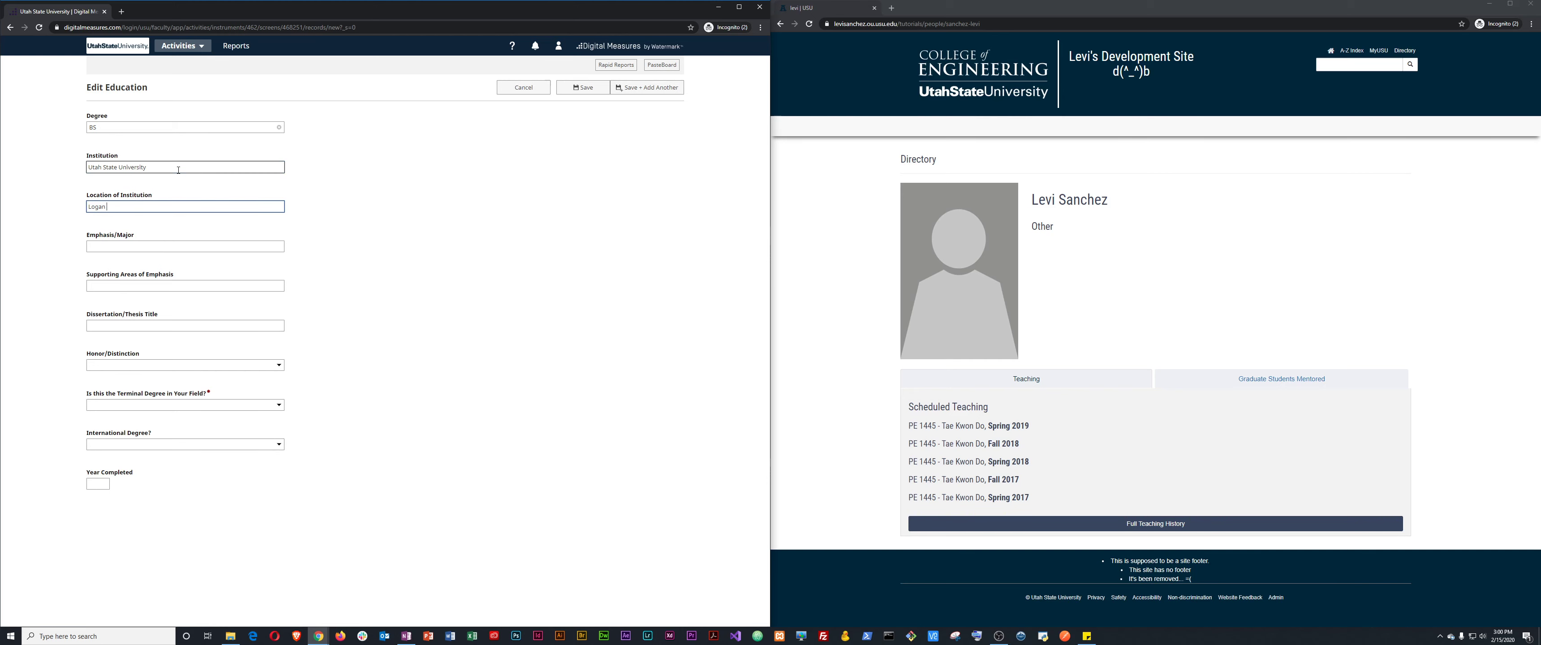
pyautogui.press('Tab')
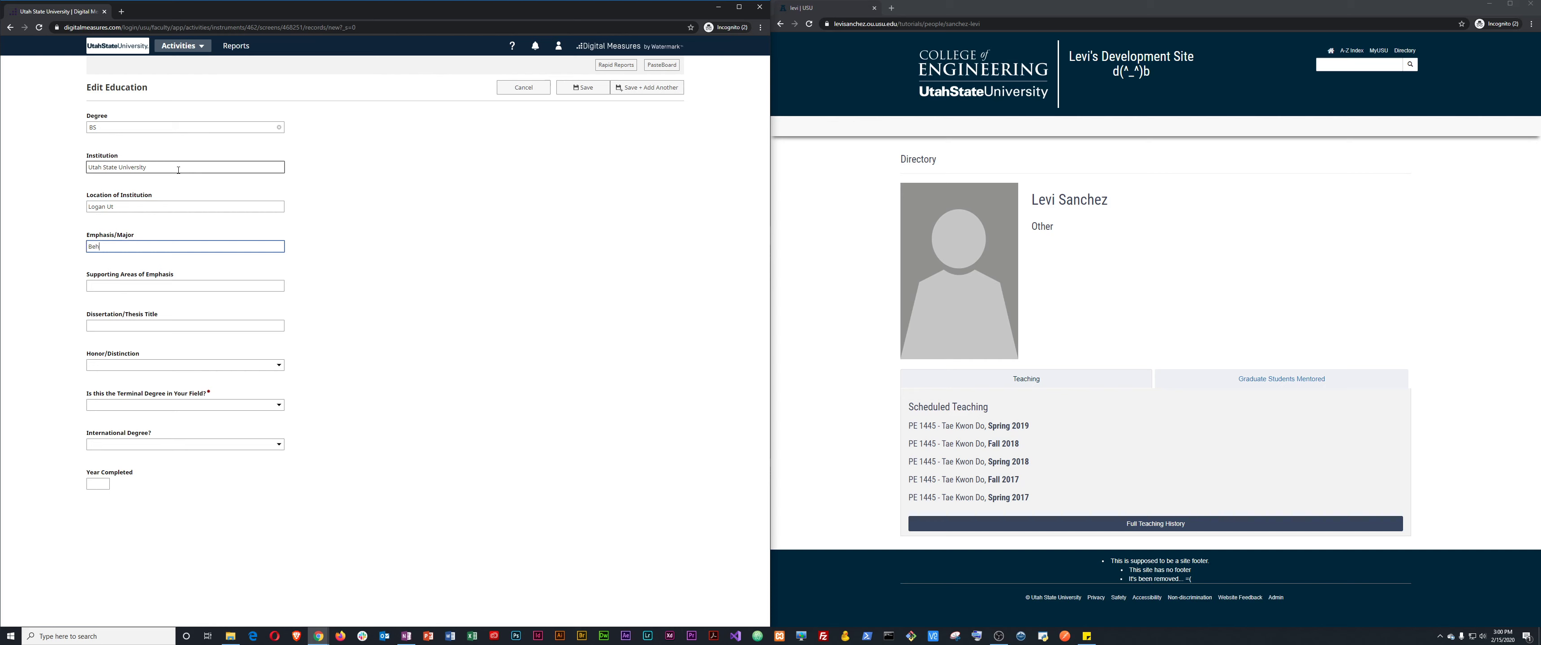
pyautogui.write('Behavioral Psycholody')
# Leave the thesis title and honor or distinction empty, moving on to Year Completed.
pyautogui.click(157, 324)
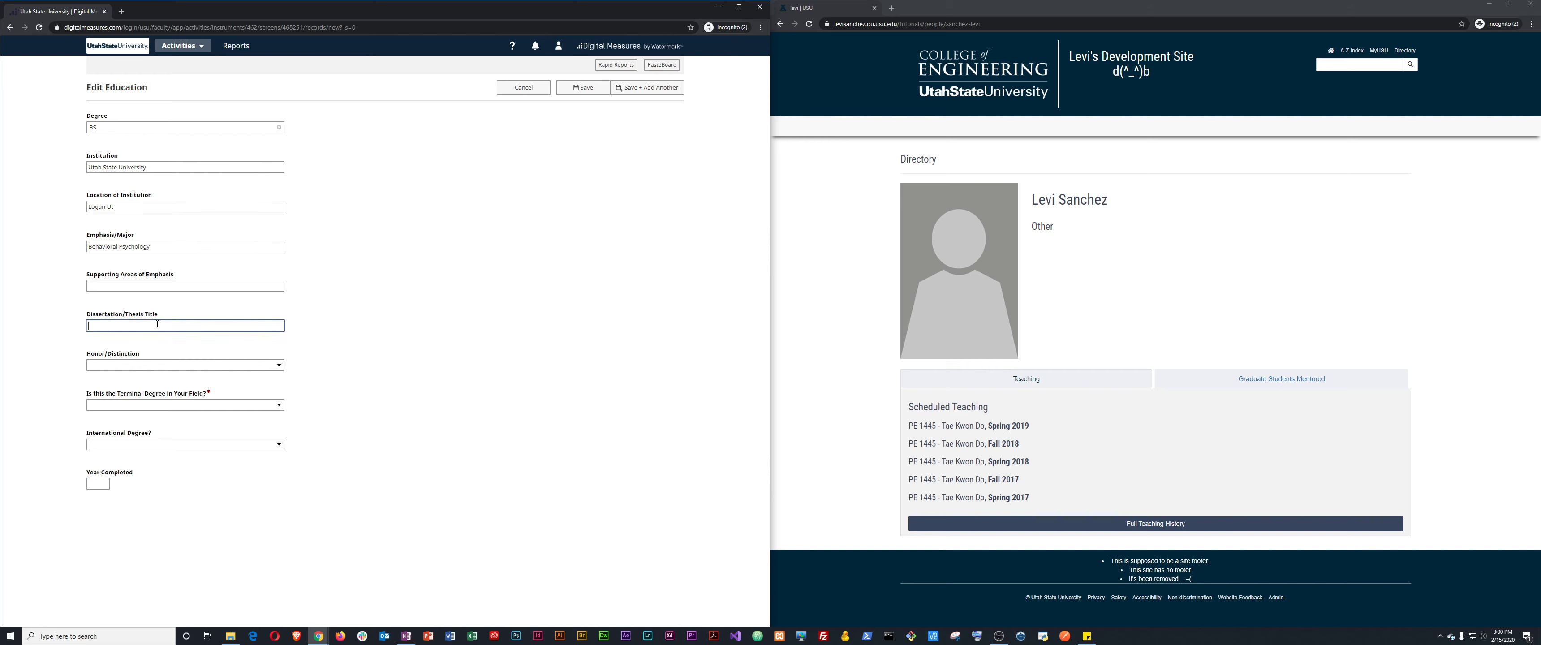
pyautogui.click(143, 365)
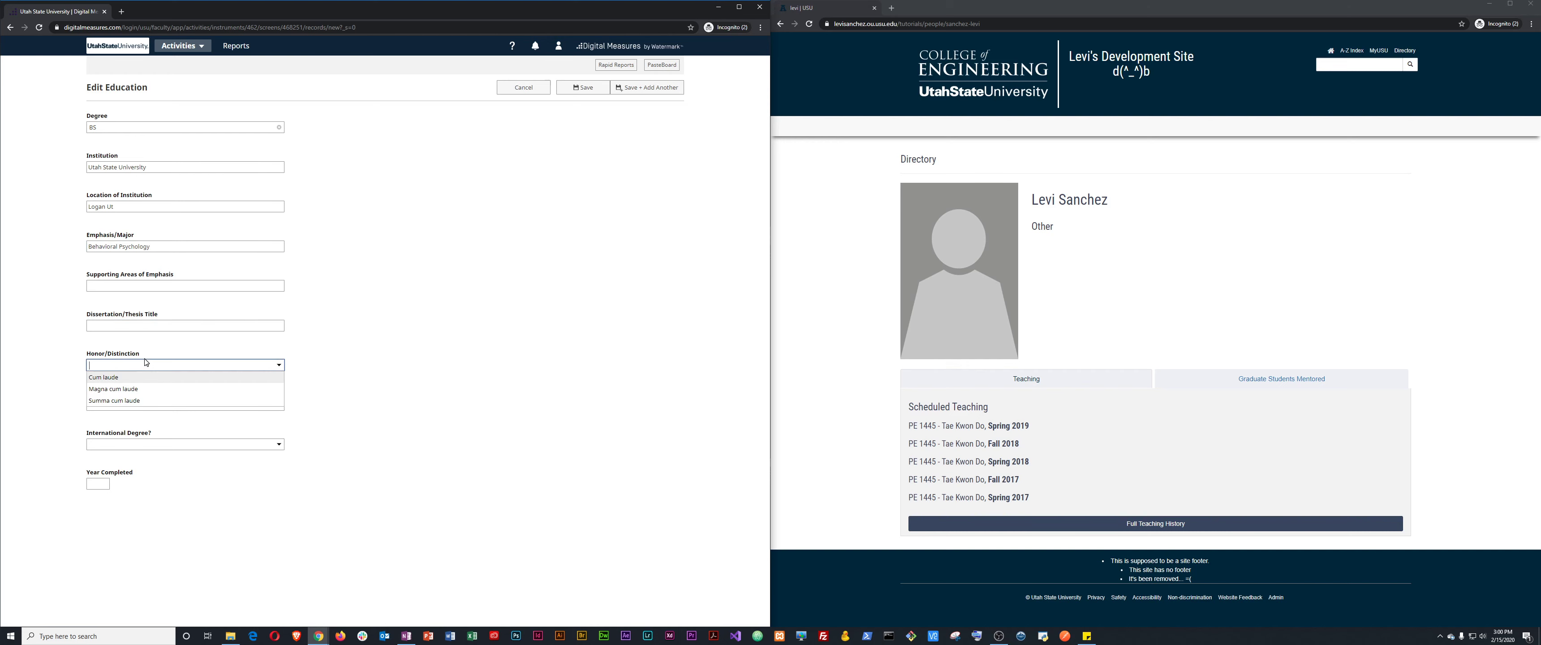
pyautogui.click(143, 365)
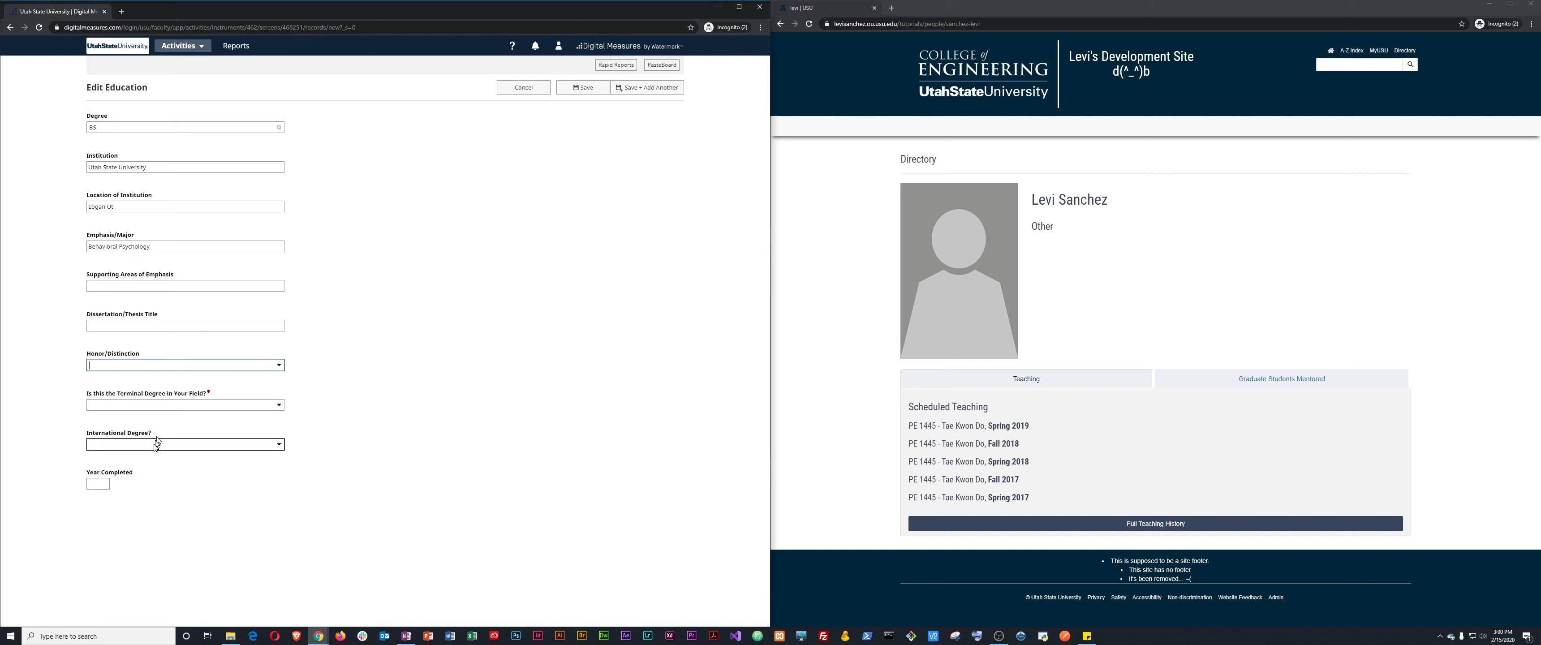
pyautogui.click(100, 484)
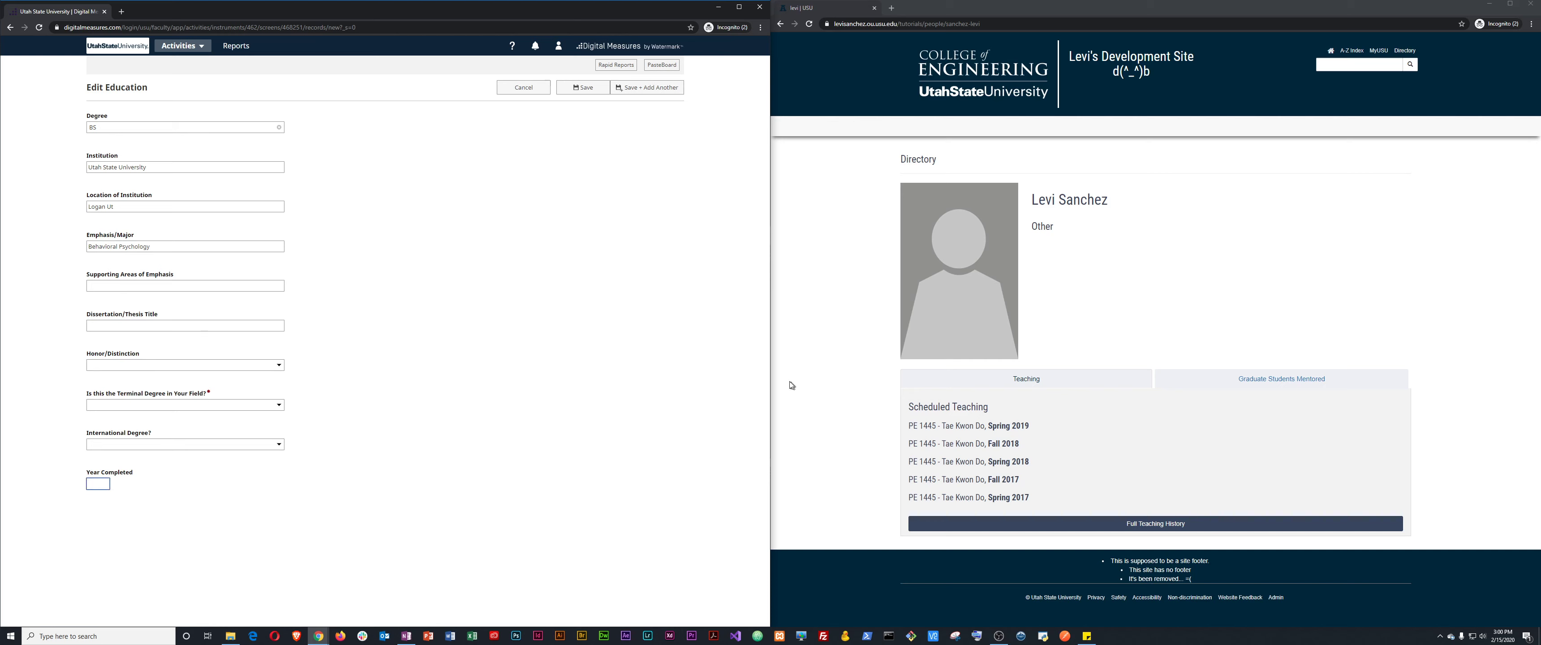